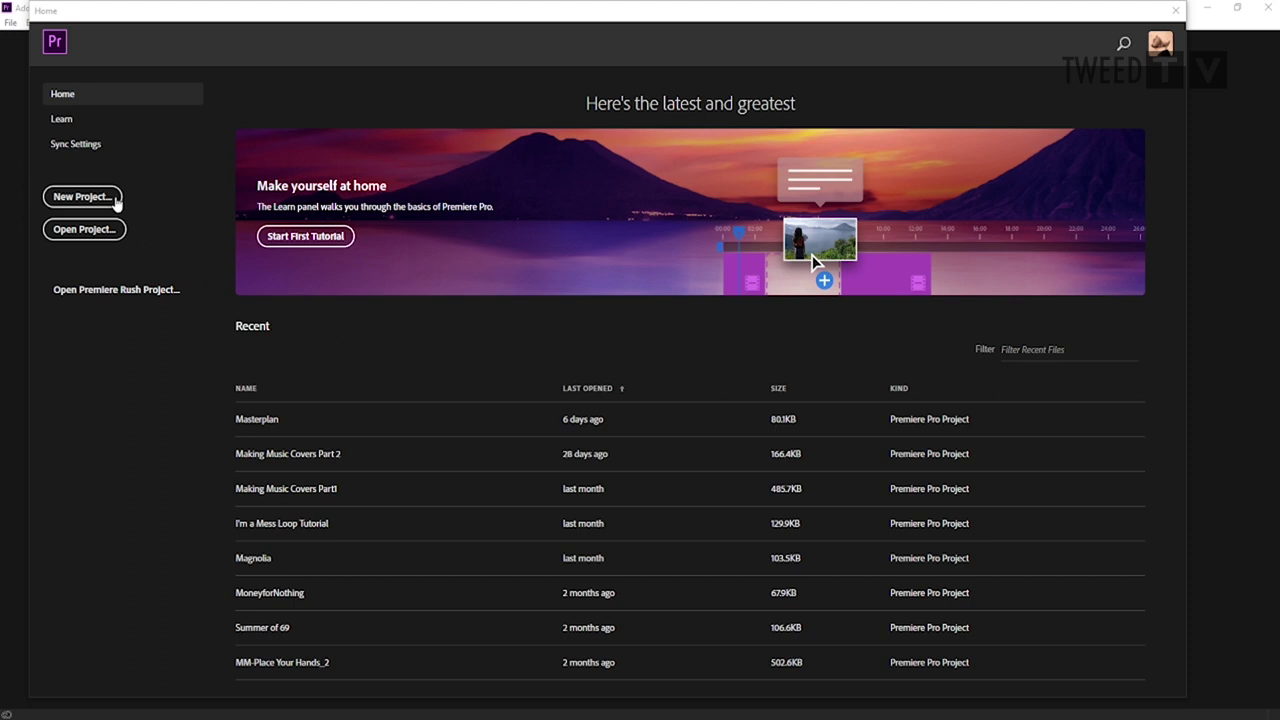
# Create a new project named DDIO in the Current Projects location, keeping the default settings.
pyautogui.click(82, 197)
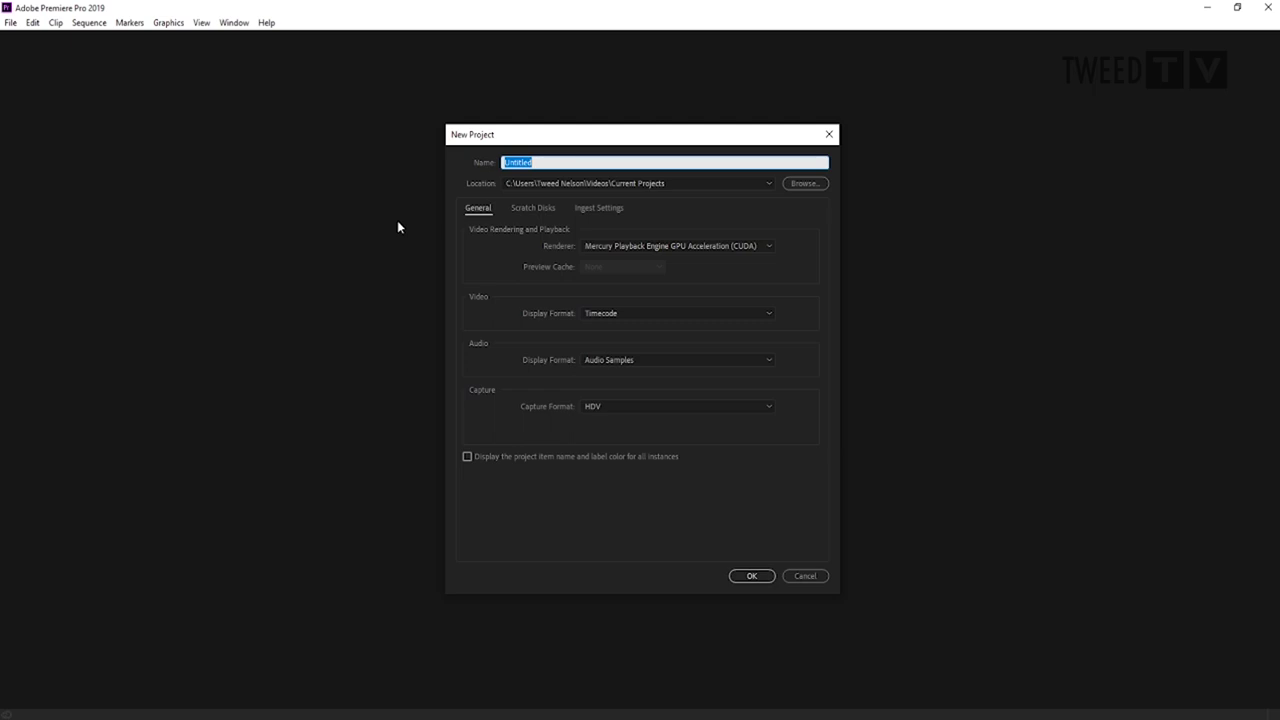
pyautogui.write('DDID')
pyautogui.click(752, 577)
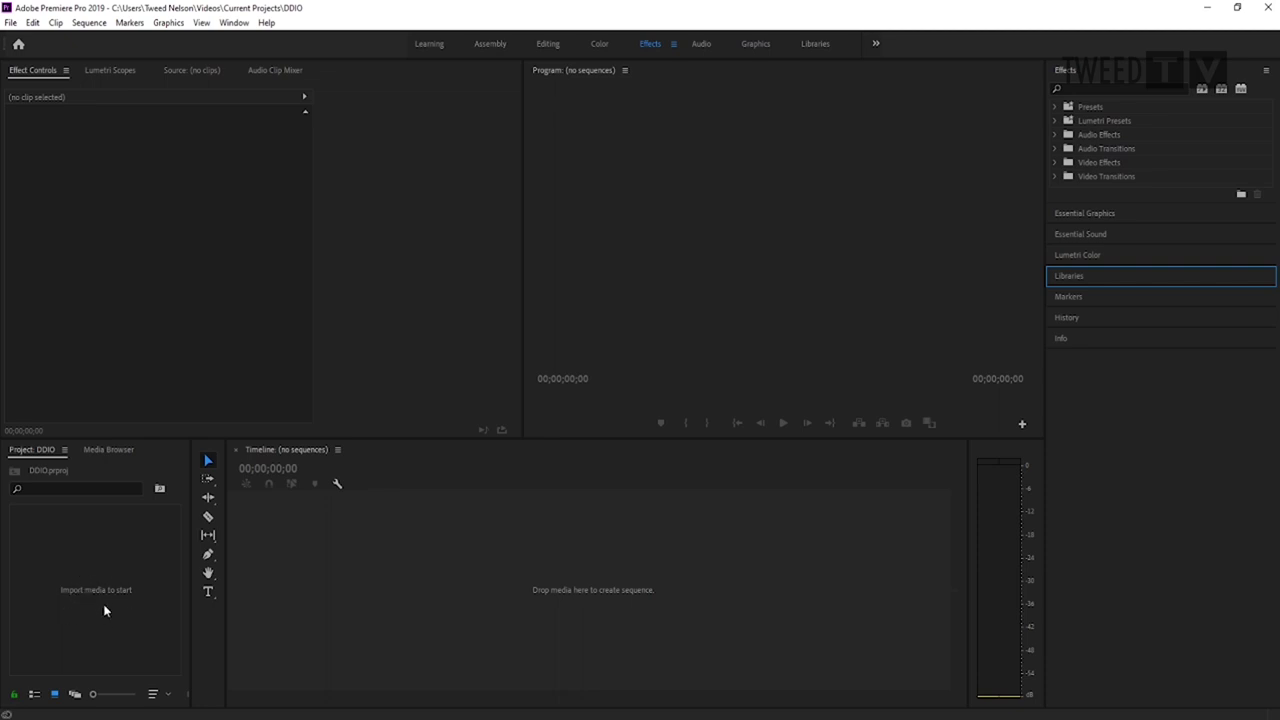
# Import the MVI_6828.MOV video and the May2020.wav recording from the Current Projects folder under Videos.
pyautogui.rightClick(94, 586)
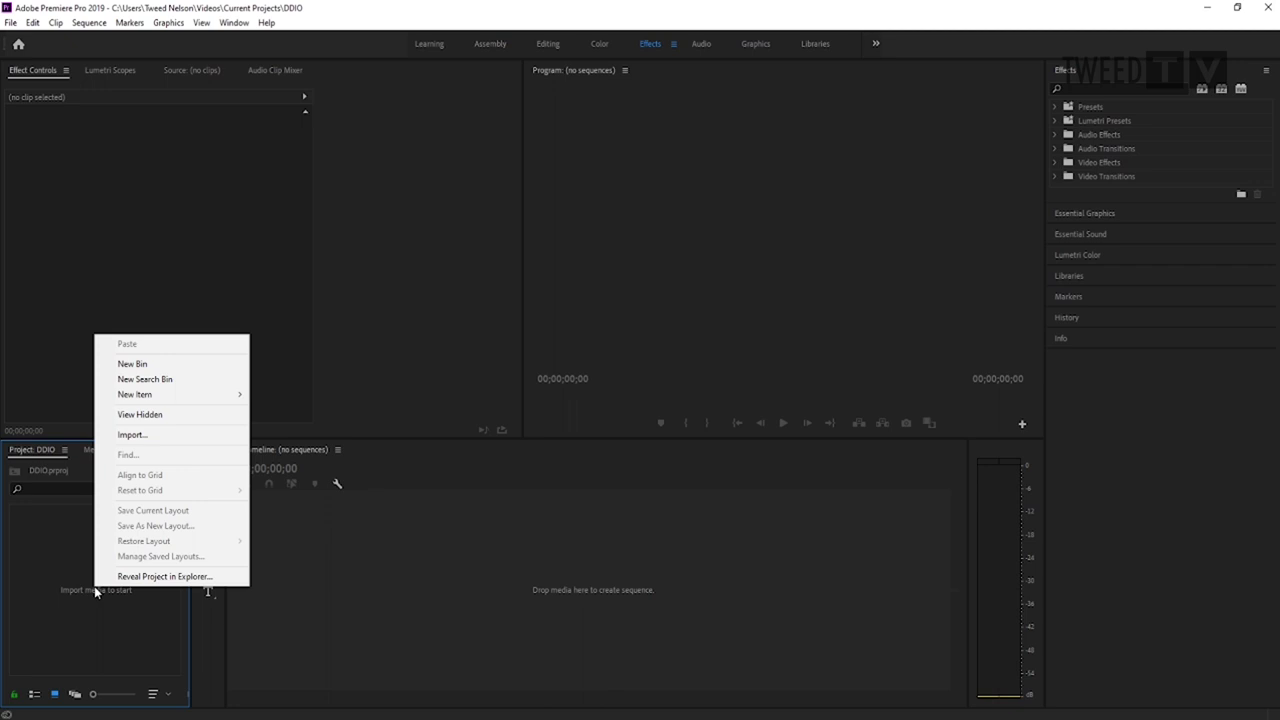
pyautogui.click(128, 437)
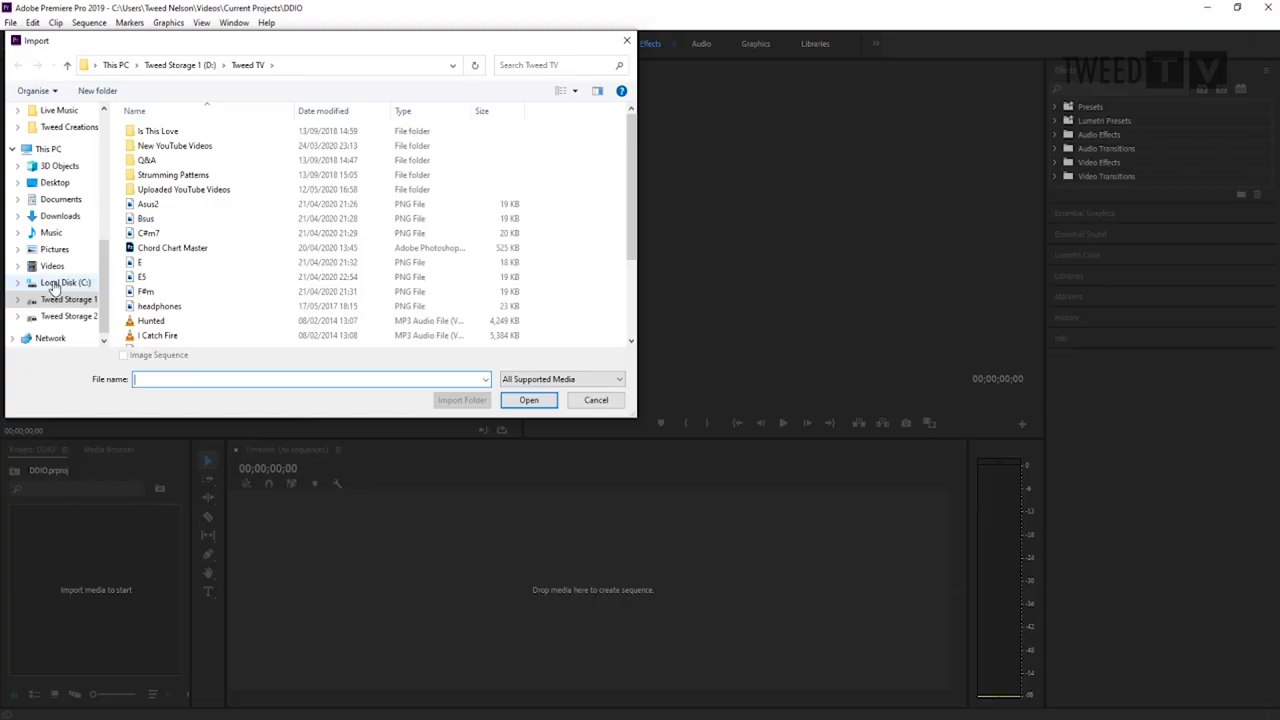
pyautogui.click(51, 266)
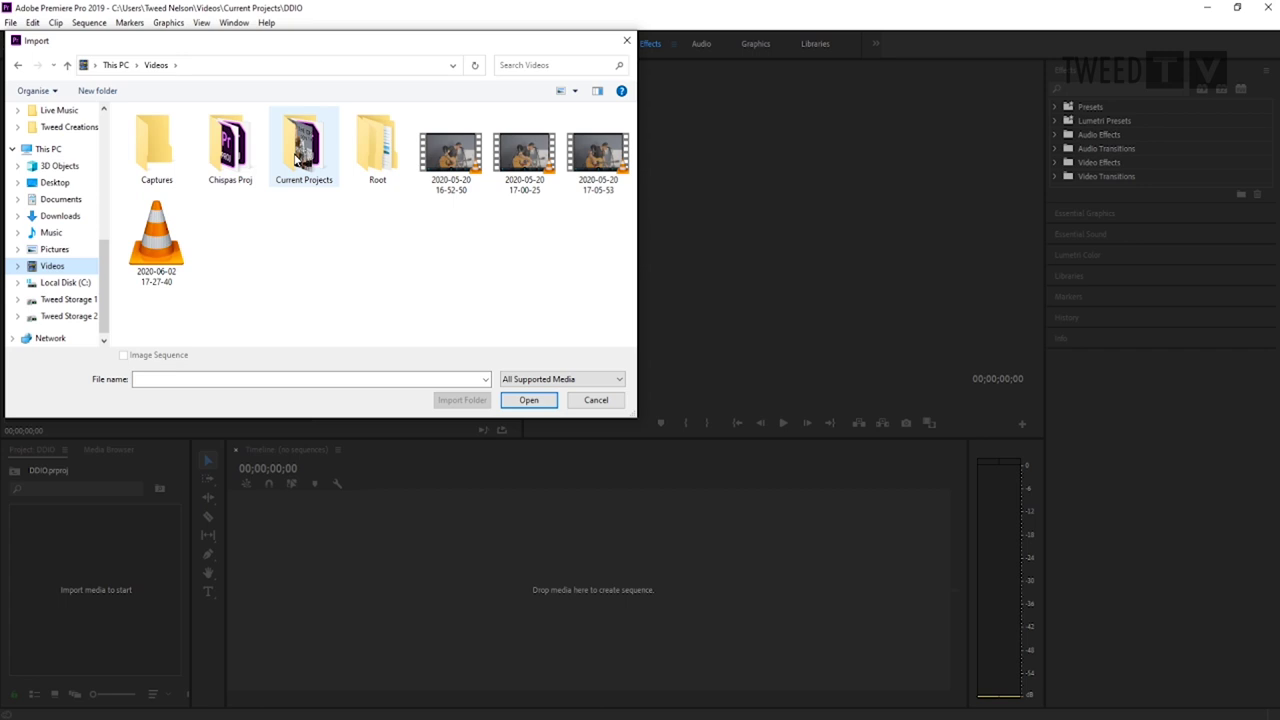
pyautogui.doubleClick(297, 160)
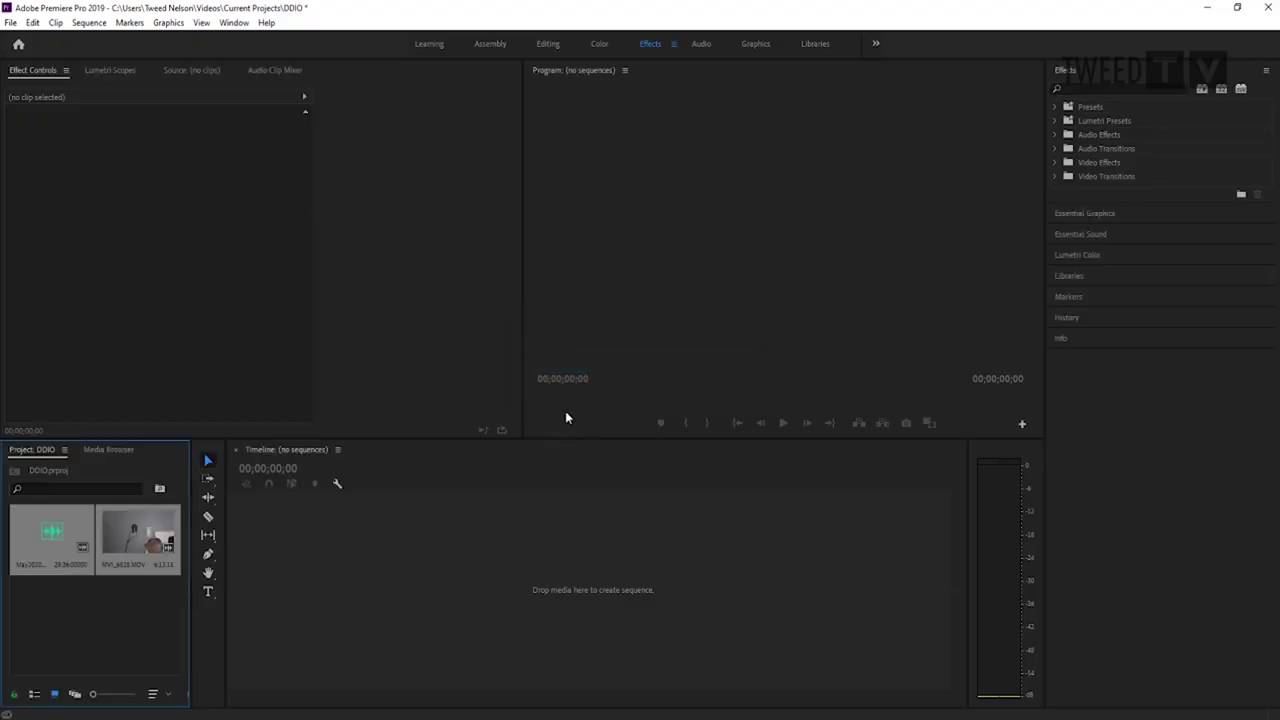
pyautogui.click(92, 633)
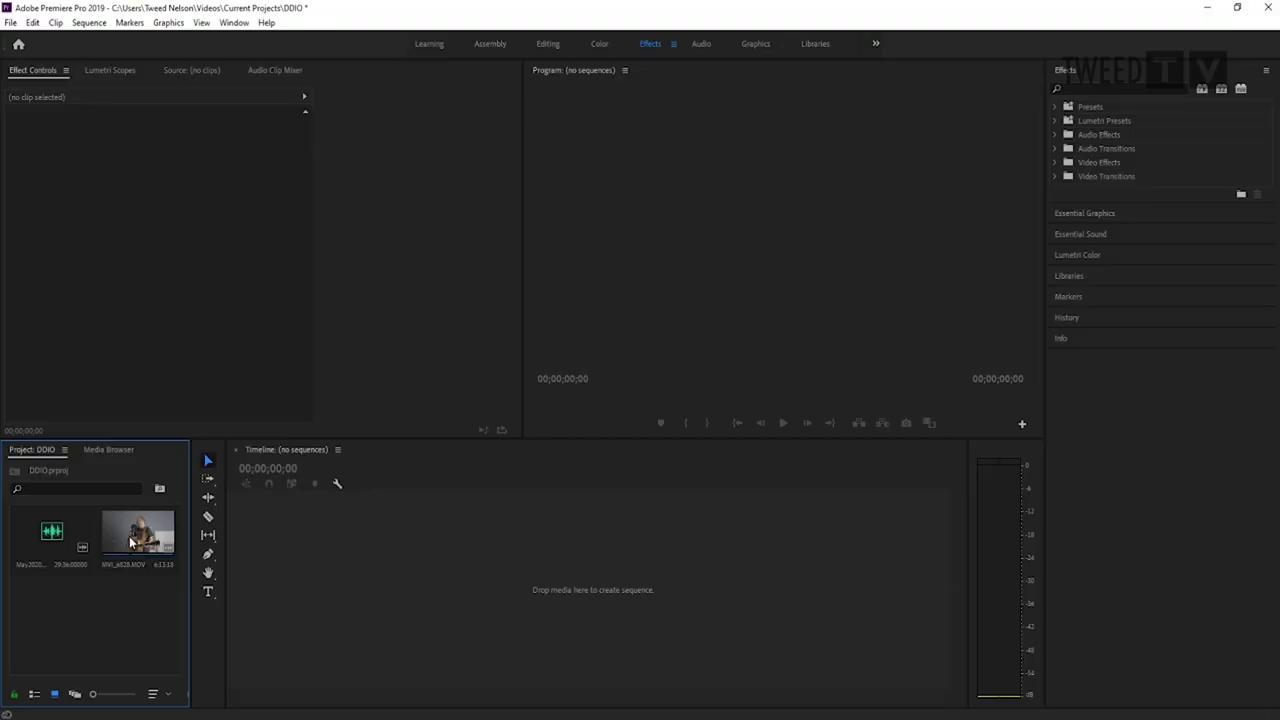
# Create a sequence from MVI_6828.MOV and place May2020.wav on audio track A2, starting about 1 min 47 s in.
pyautogui.click(138, 535)
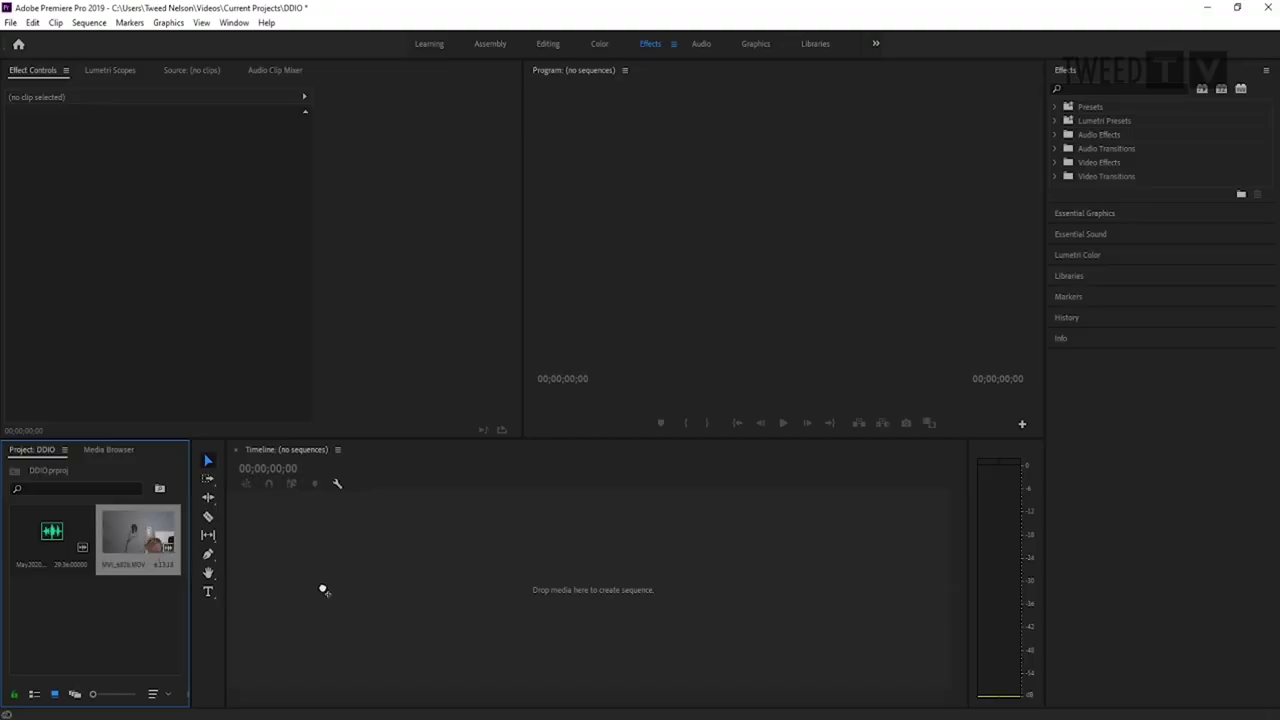
pyautogui.moveTo(322, 590); pyautogui.dragTo(322, 586)
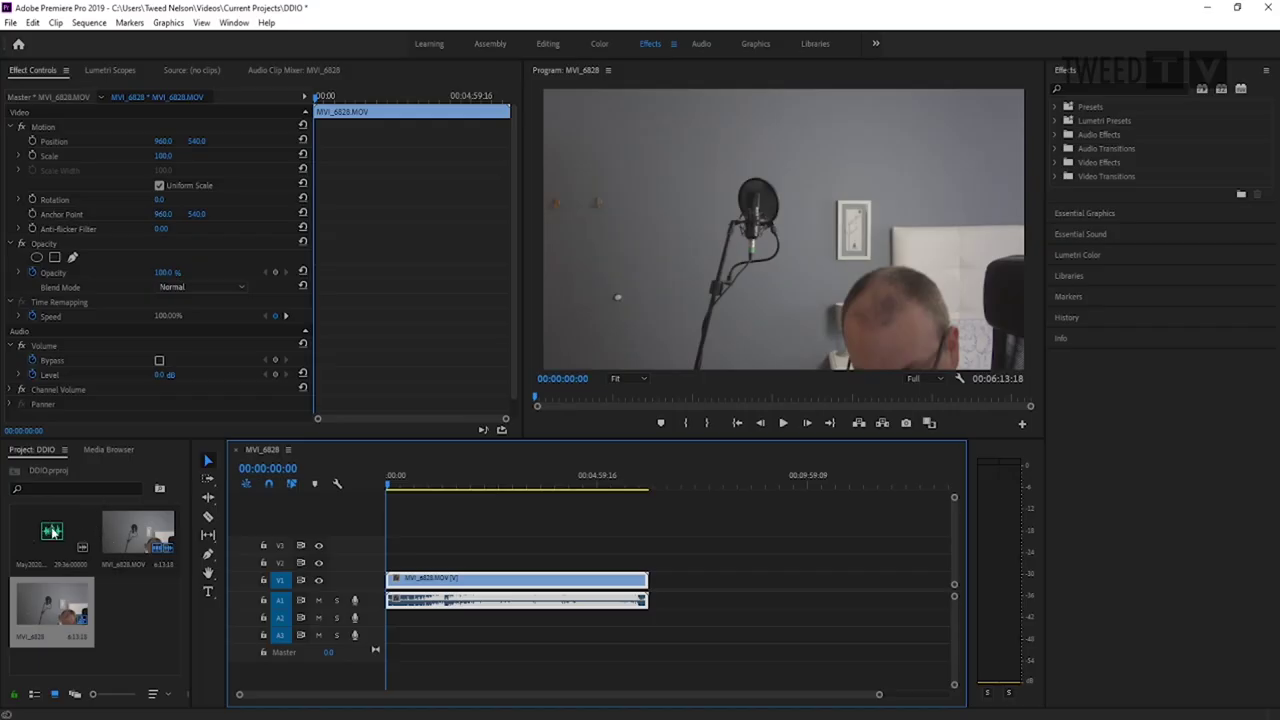
pyautogui.click(52, 532)
pyautogui.moveTo(360, 623); pyautogui.dragTo(391, 620)
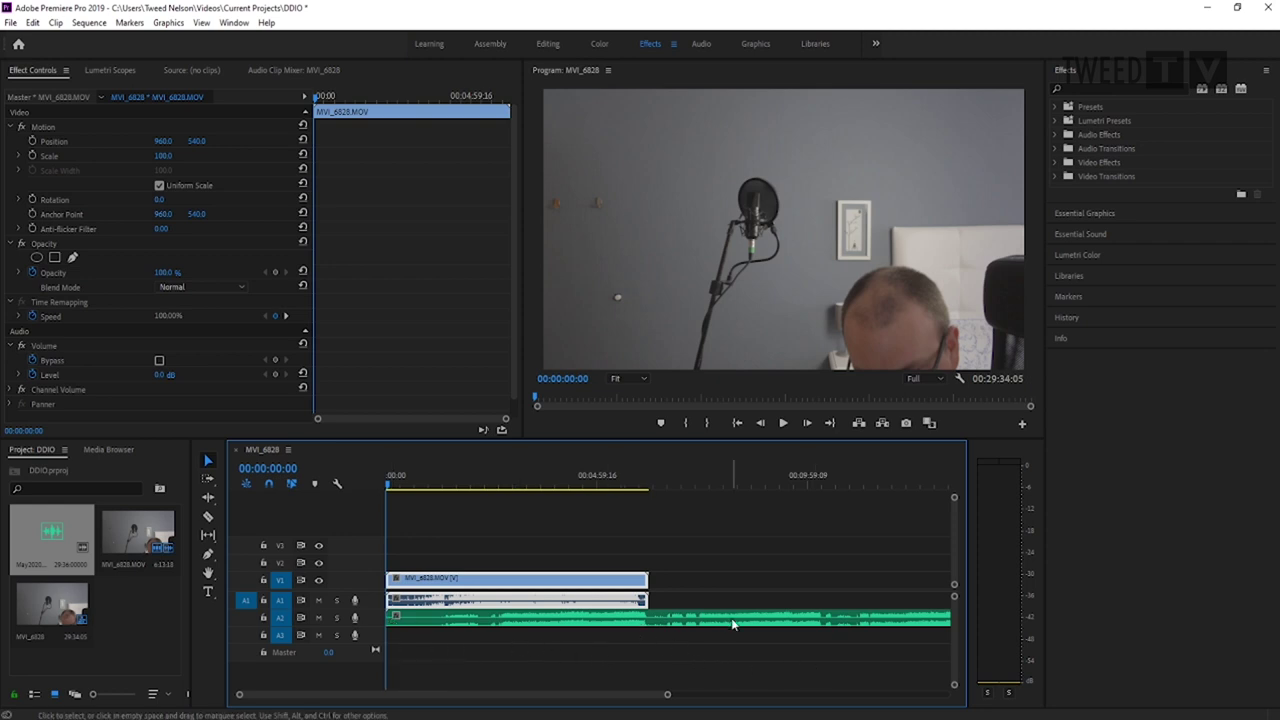
pyautogui.moveTo(679, 617); pyautogui.dragTo(752, 617)
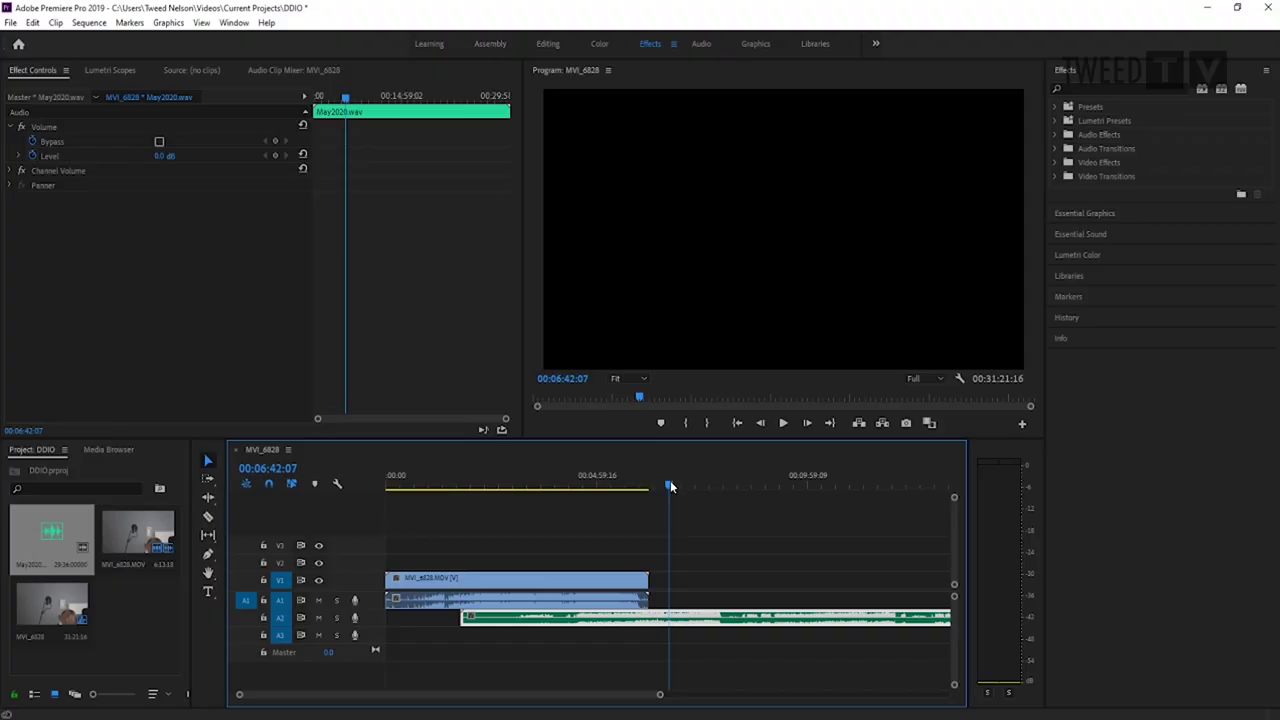
# Play short samples of May2020.wav at several points along the timeline to locate the take that matches the video.
pyautogui.press('space')
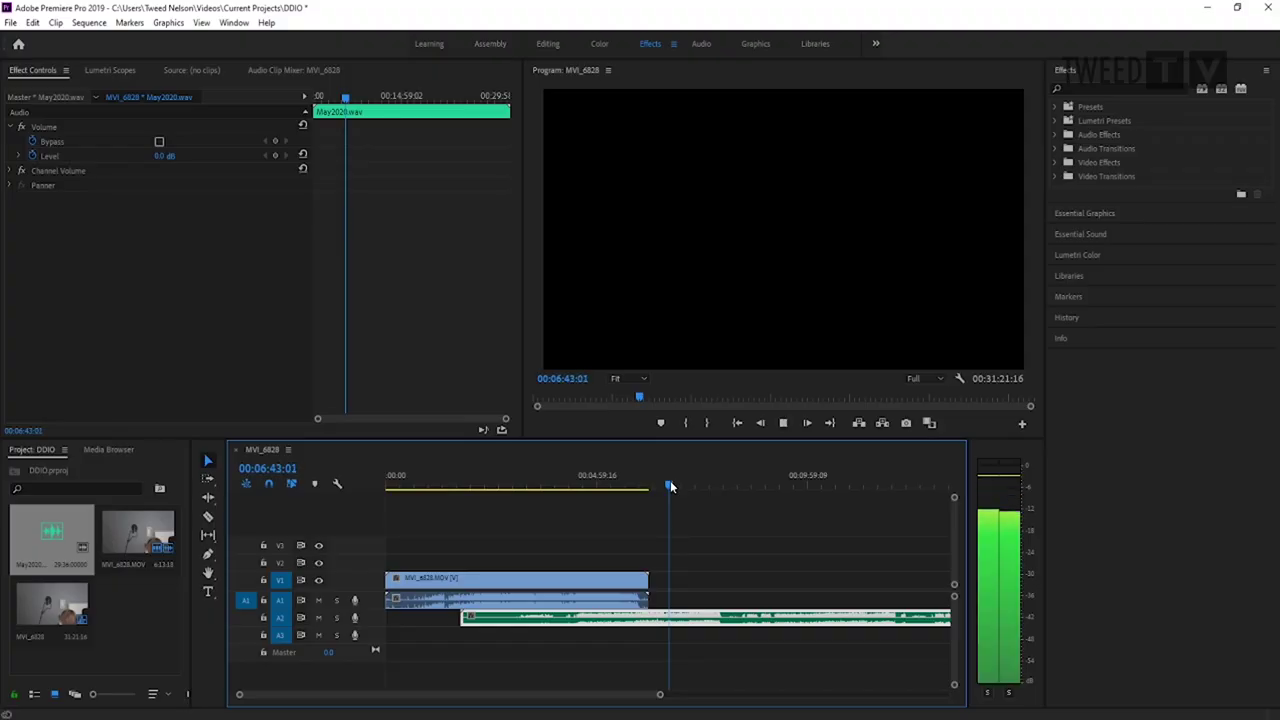
pyautogui.press('space')
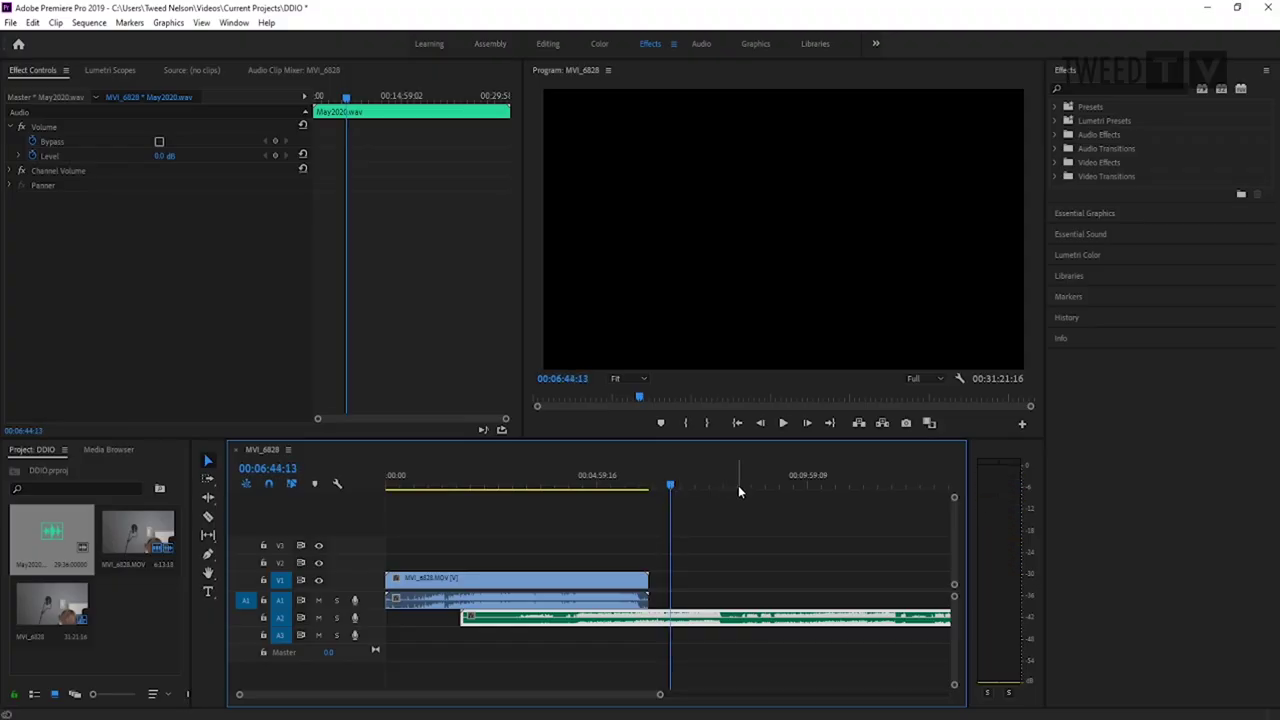
pyautogui.click(818, 480)
pyautogui.press('space')
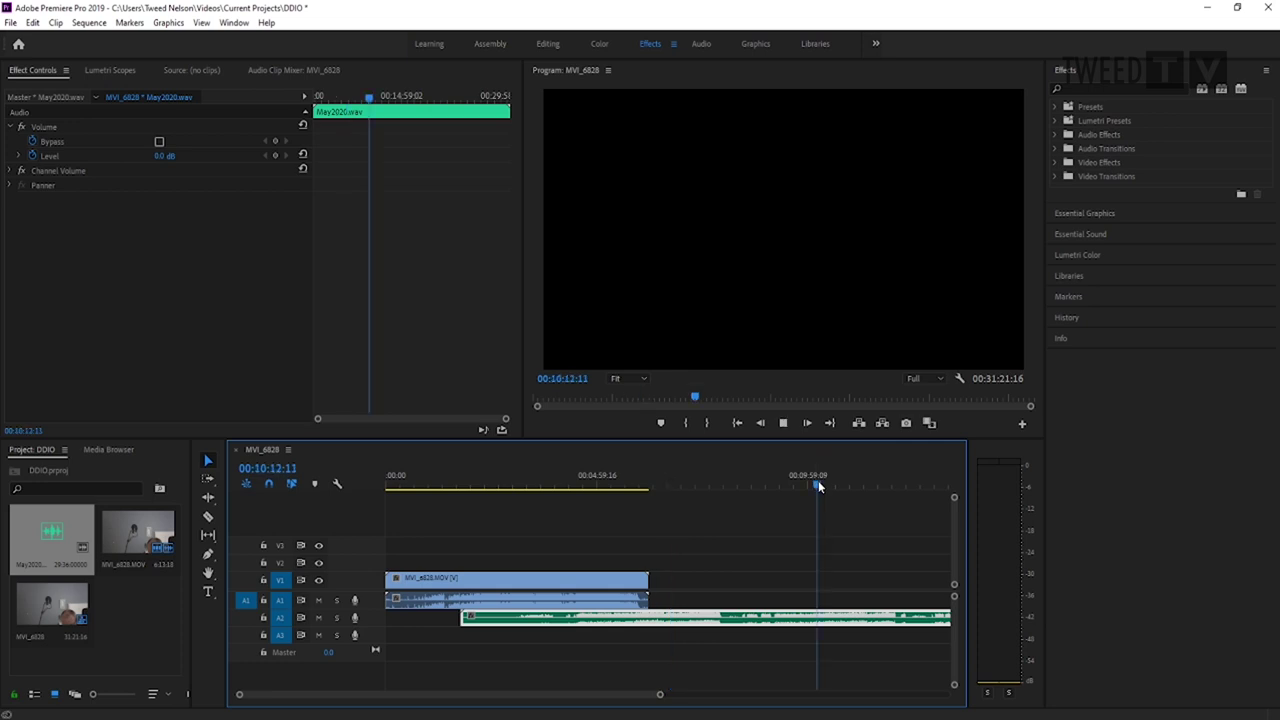
pyautogui.press('space')
pyautogui.moveTo(606, 696); pyautogui.dragTo(686, 700)
pyautogui.click(680, 478)
pyautogui.press('space')
pyautogui.press('space')
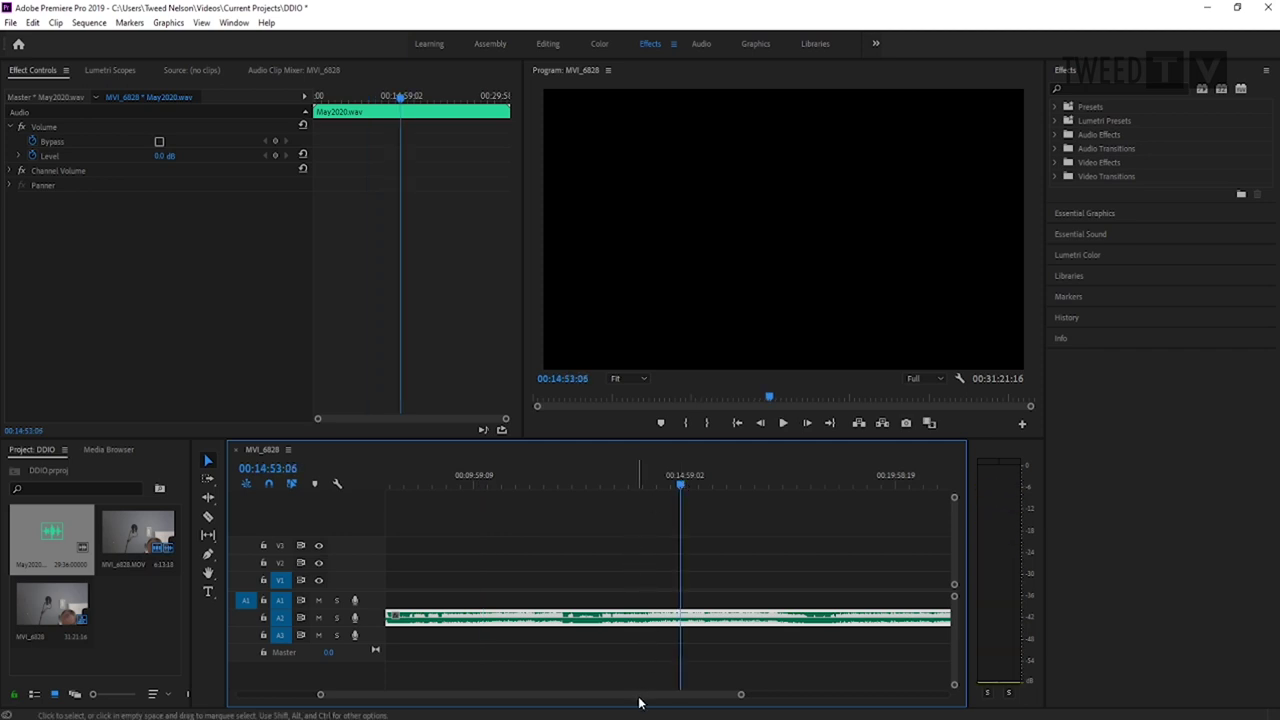
pyautogui.moveTo(631, 698); pyautogui.dragTo(689, 694)
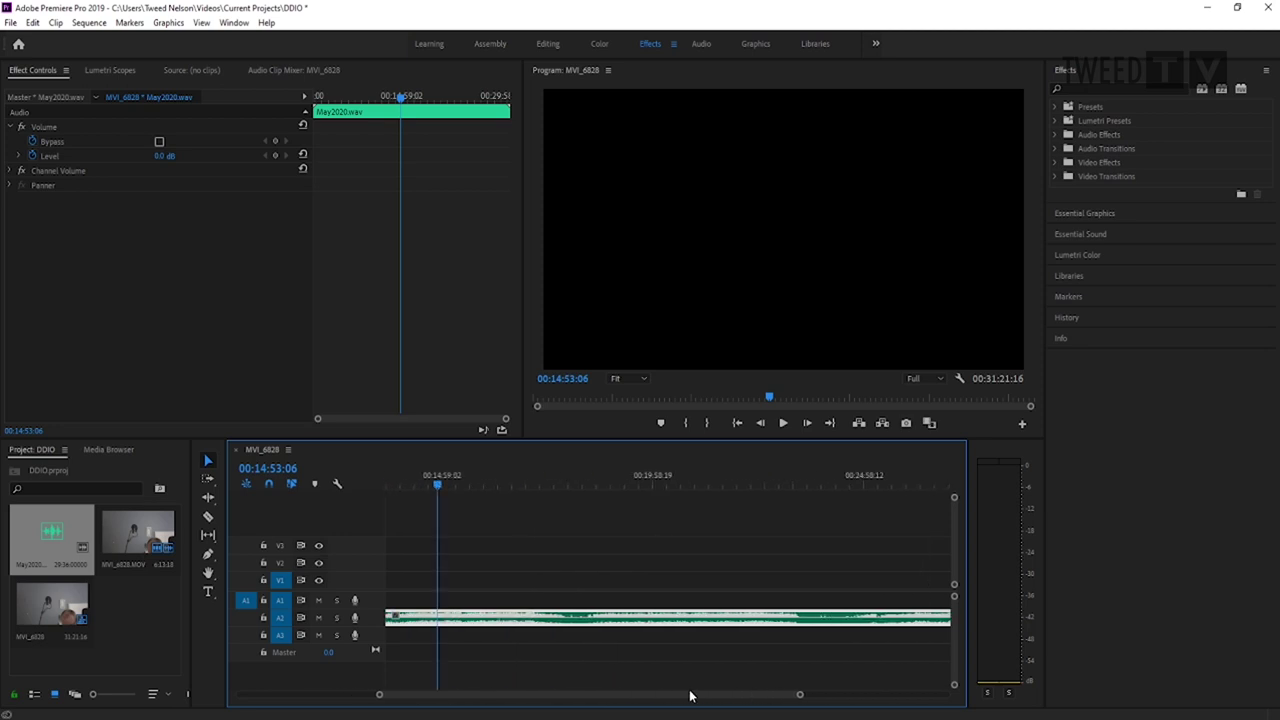
pyautogui.click(681, 488)
pyautogui.press('space')
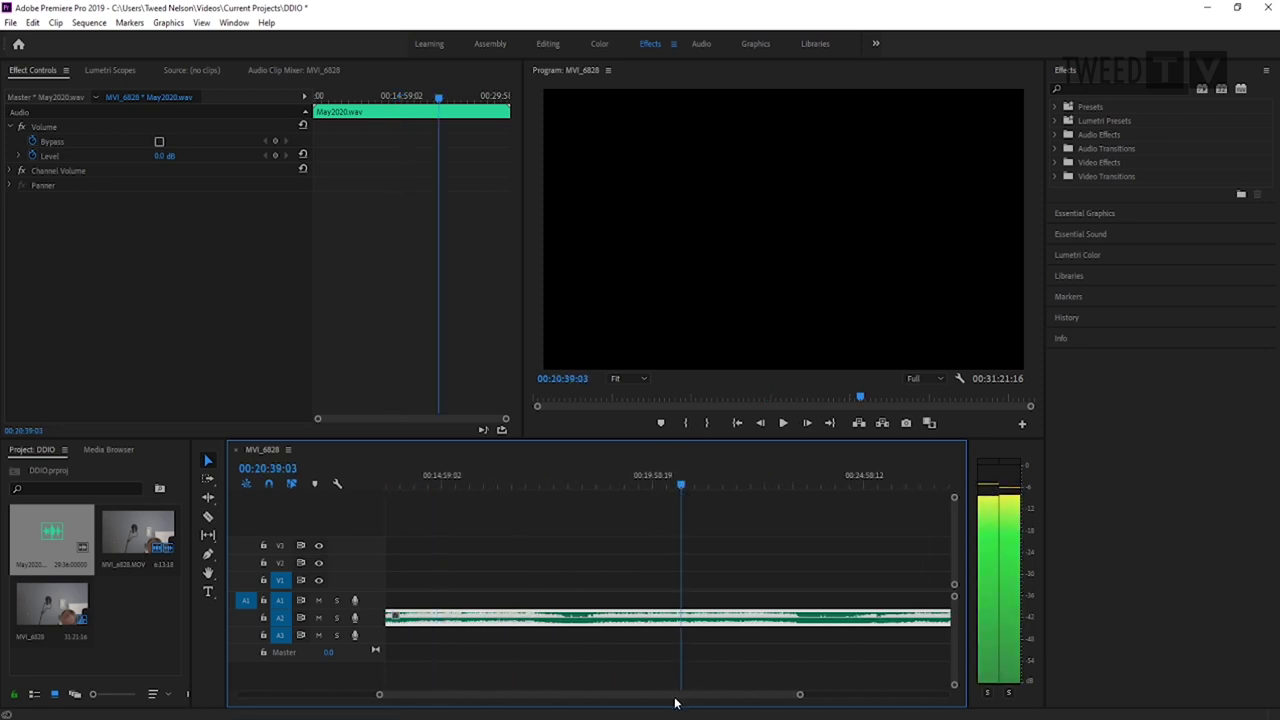
pyautogui.press('space')
pyautogui.moveTo(667, 700); pyautogui.dragTo(734, 700)
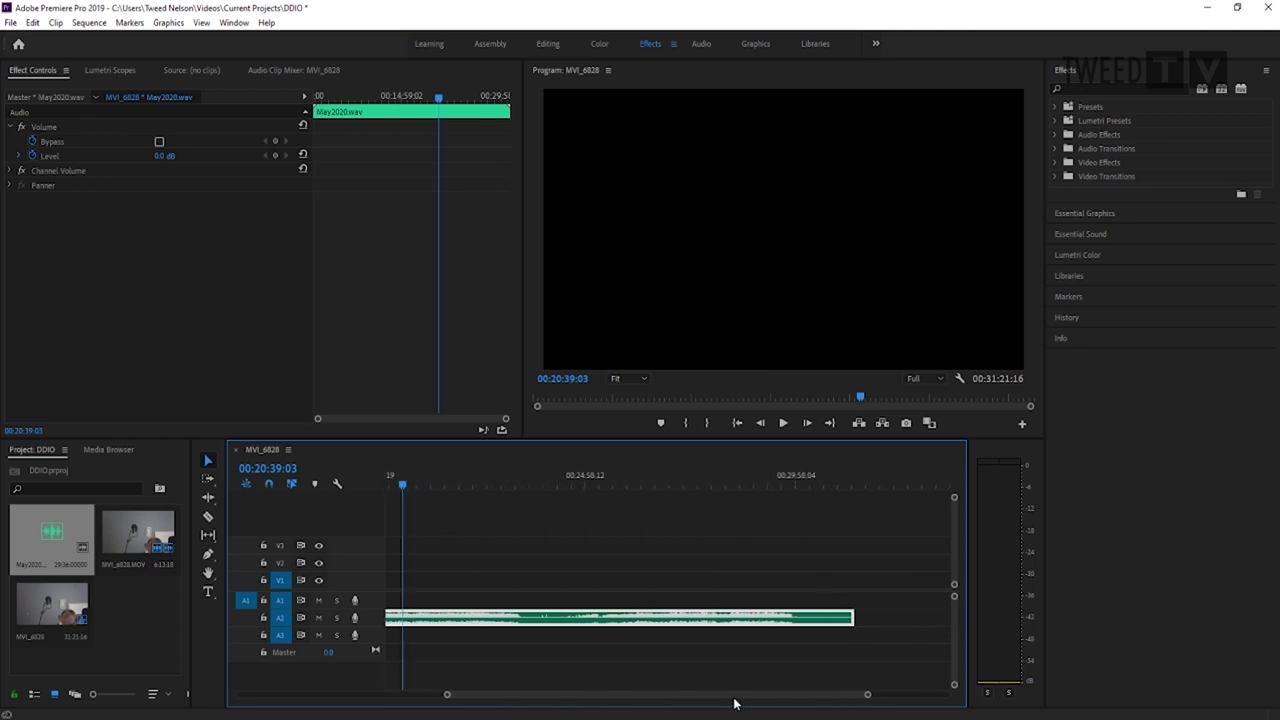
pyautogui.click(679, 485)
pyautogui.press('space')
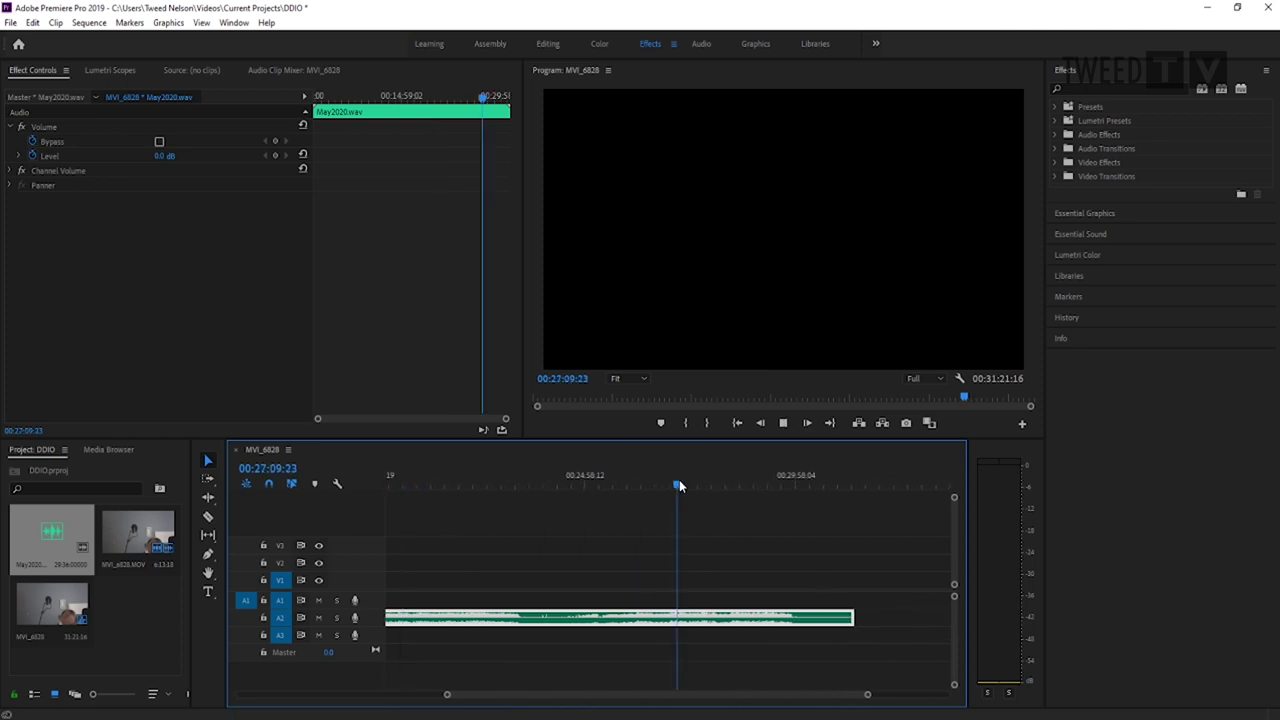
pyautogui.press('space')
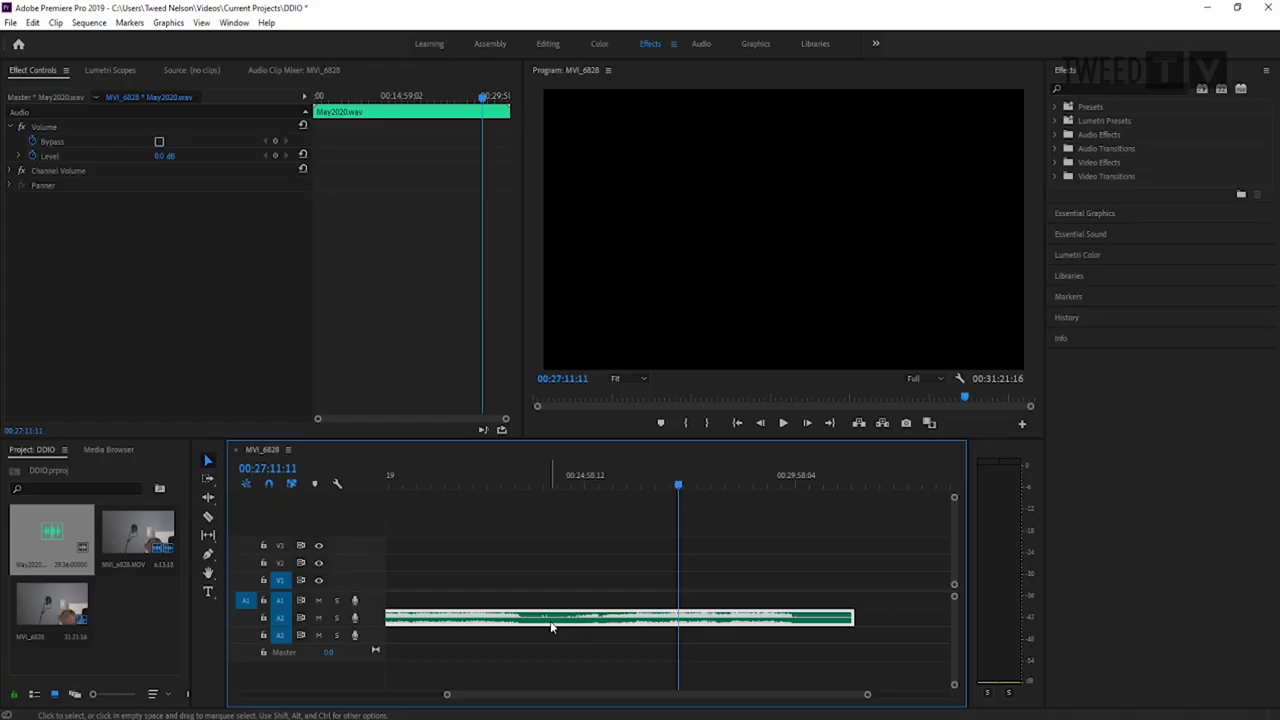
# Split May2020.wav in the quiet gap at about 00:24:14:00 and delete the portion before the cut.
pyautogui.press('c')
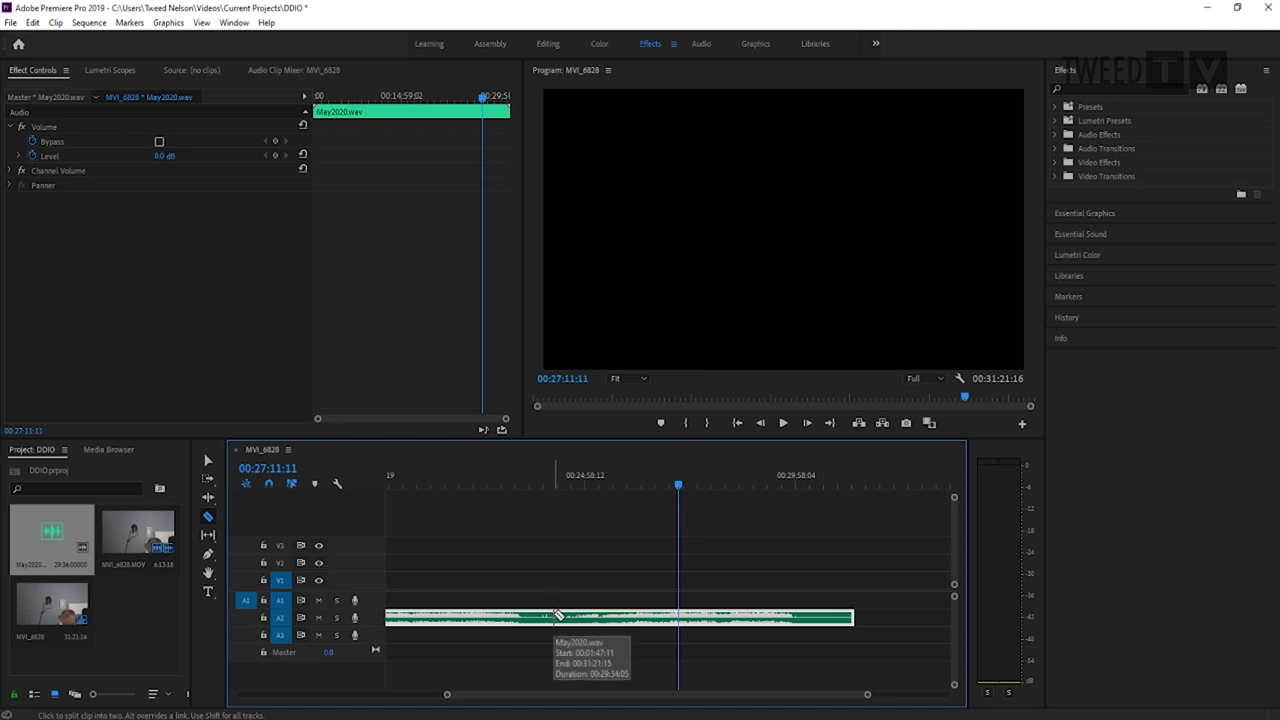
pyautogui.click(558, 615)
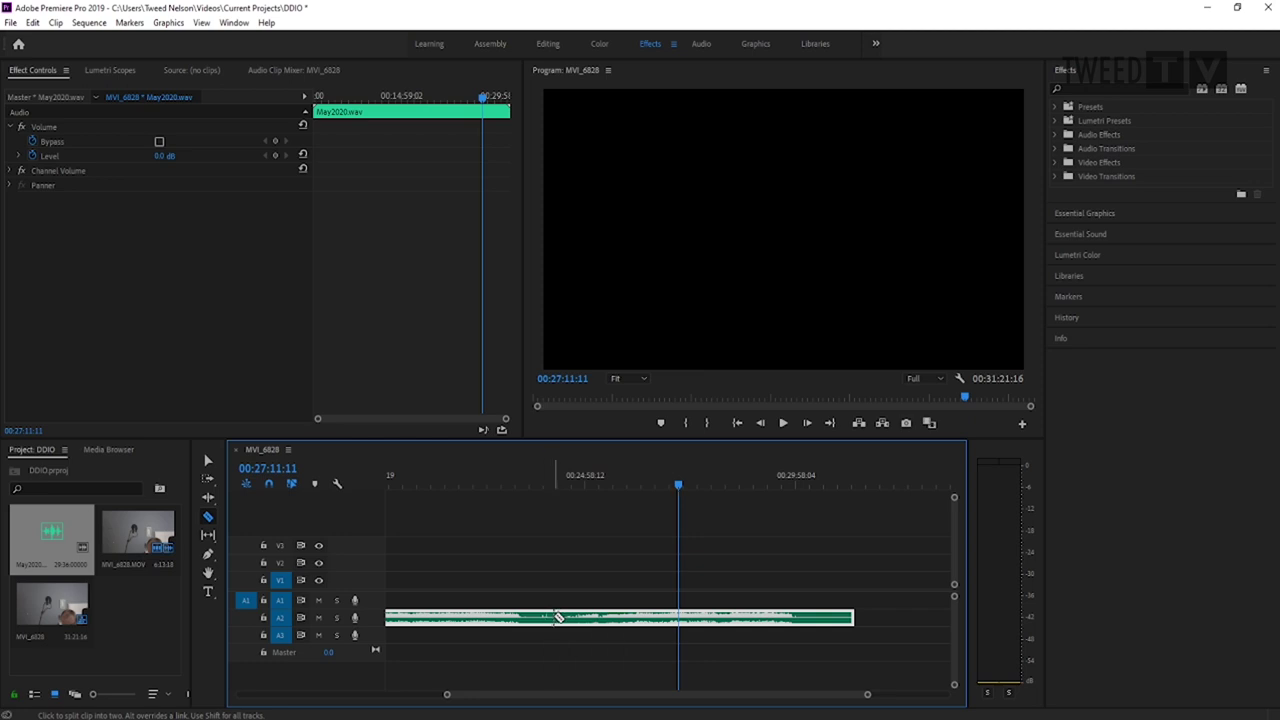
pyautogui.click(558, 617)
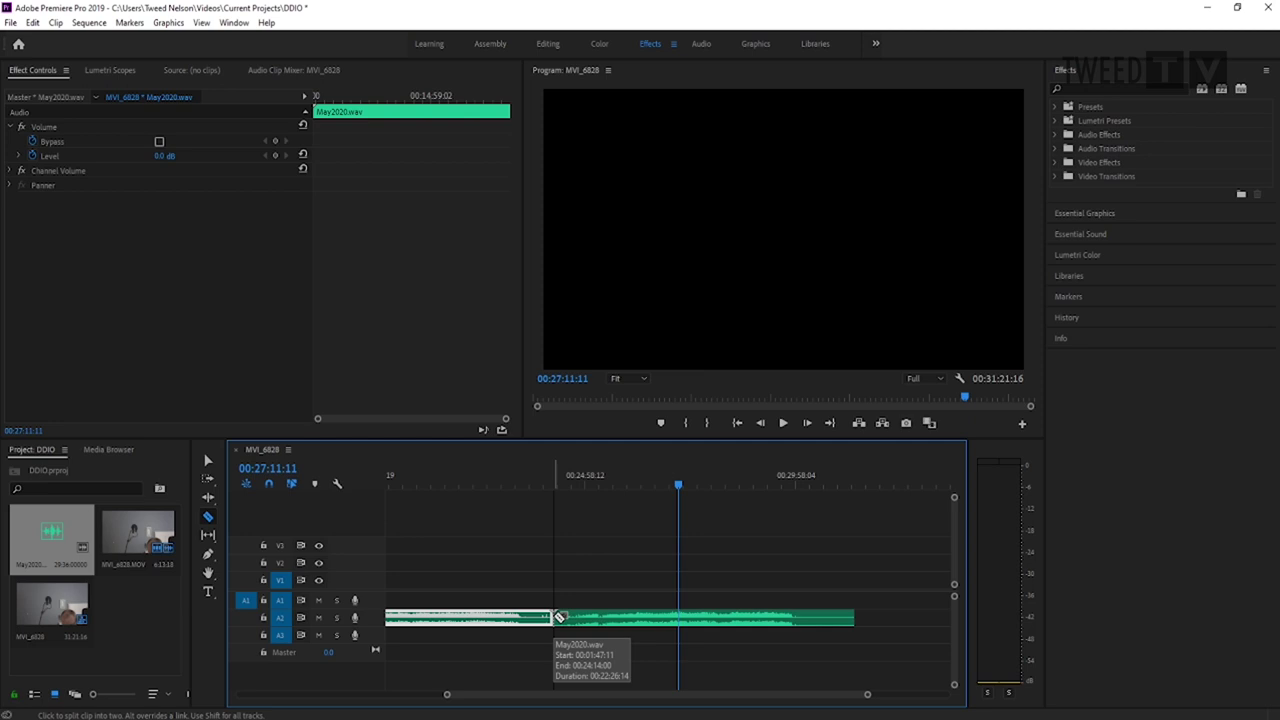
pyautogui.press('v')
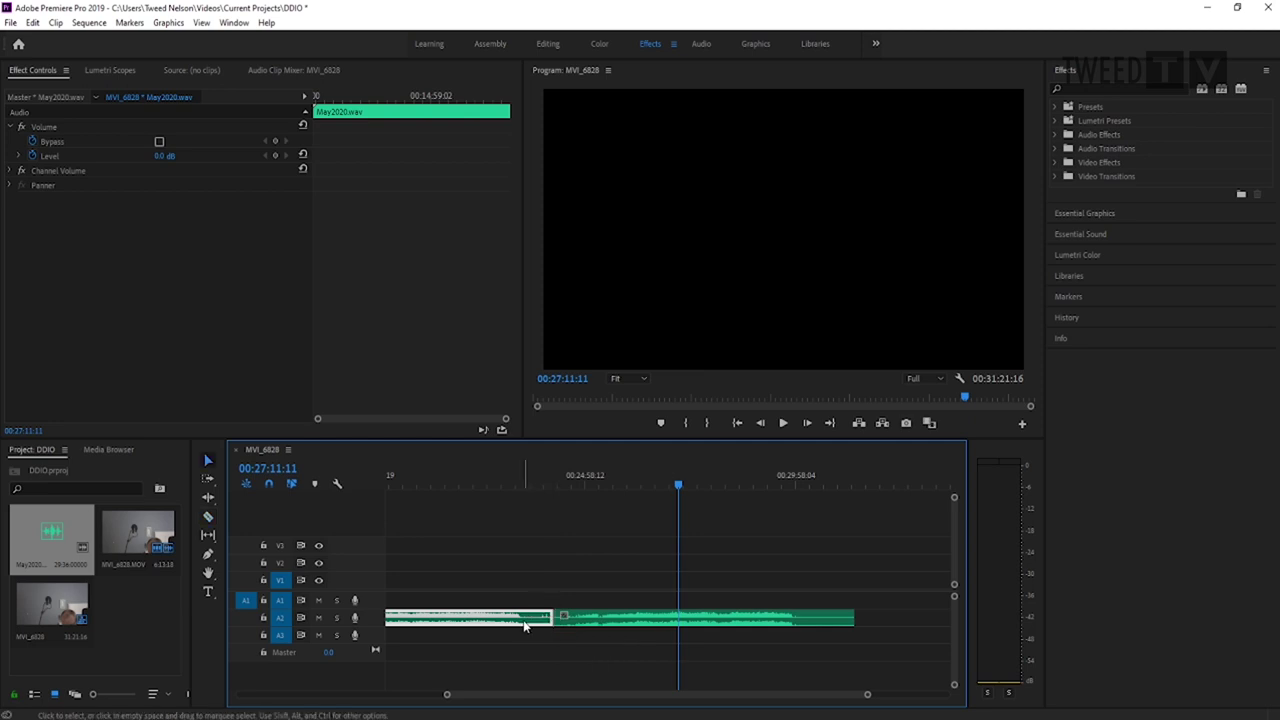
pyautogui.press('Delete')
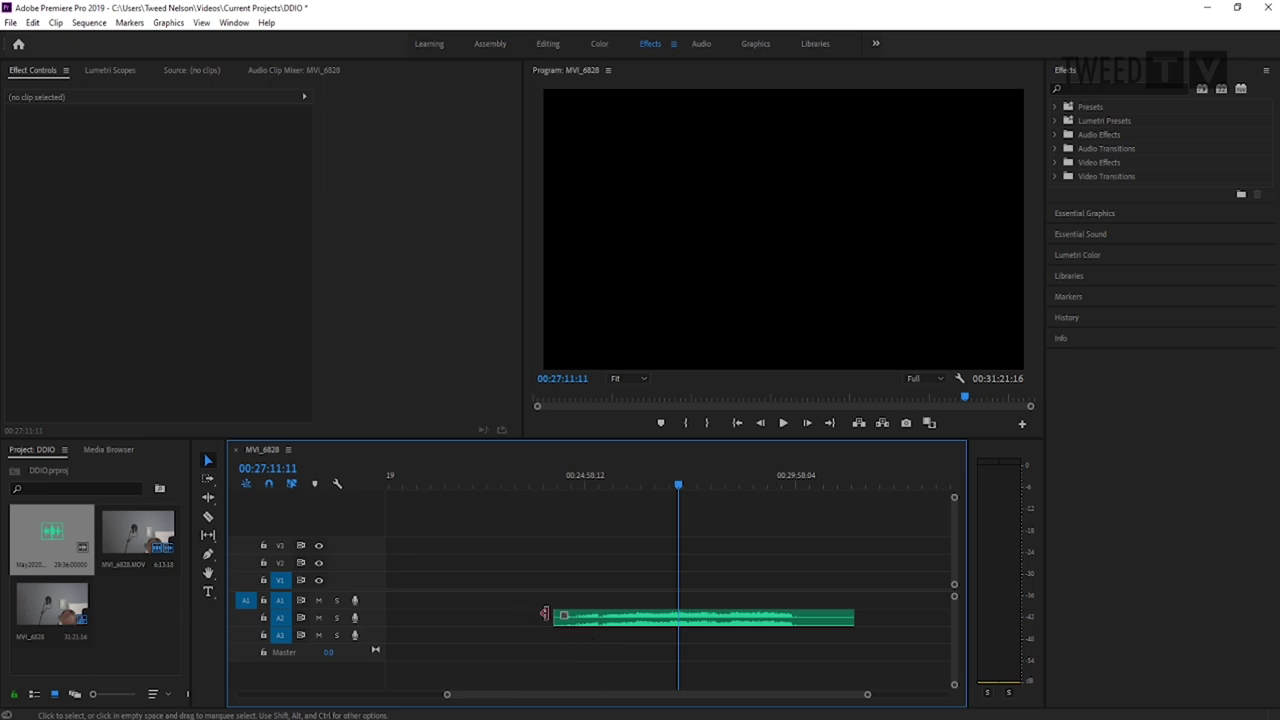
# Move the remaining May2020.wav segment on track A2 to the start of the sequence, beneath the video clip.
pyautogui.moveTo(616, 621); pyautogui.dragTo(452, 626)
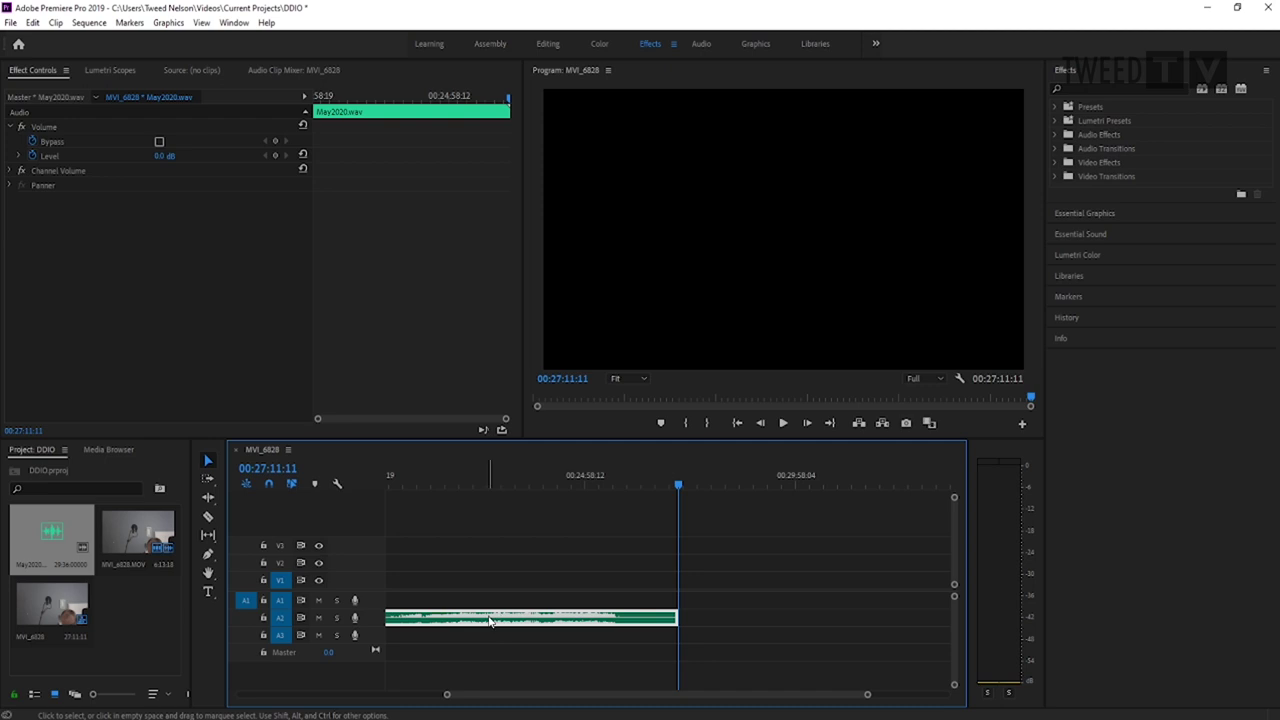
pyautogui.scroll(-3, 488, 620)
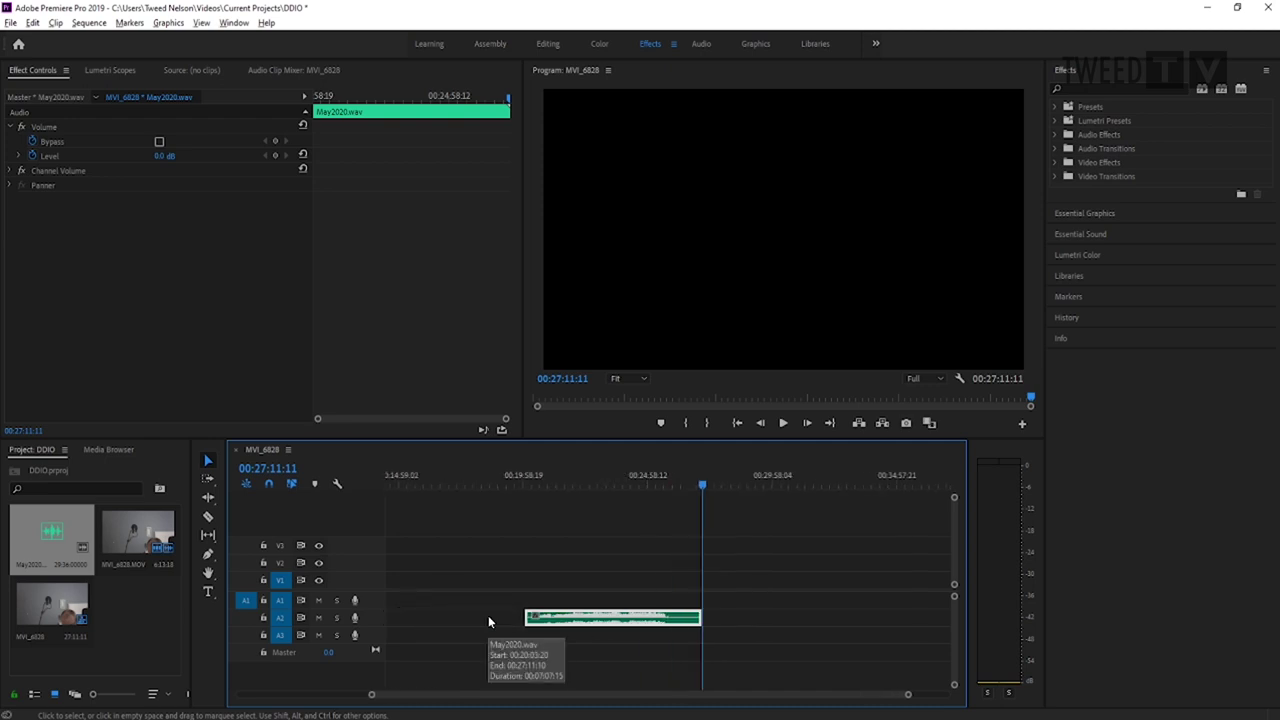
pyautogui.scroll(-3, 488, 620)
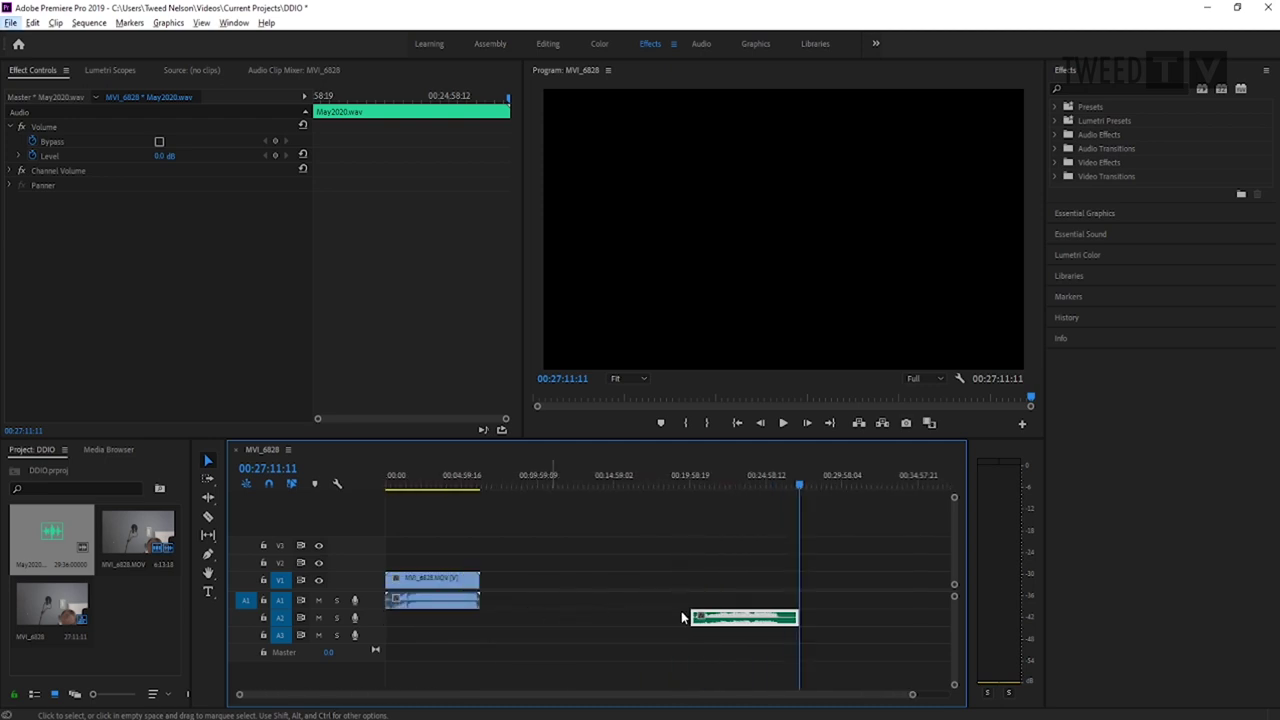
pyautogui.moveTo(733, 622); pyautogui.dragTo(413, 628)
pyautogui.scroll(4, 404, 621)
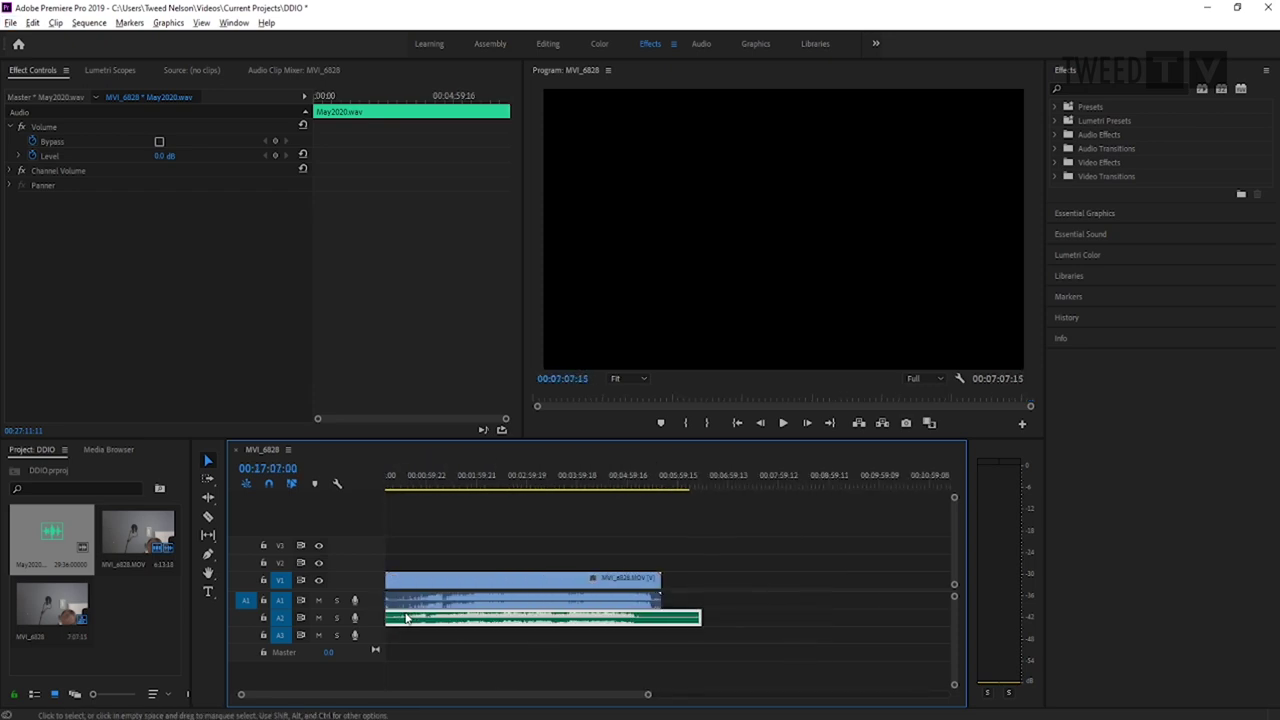
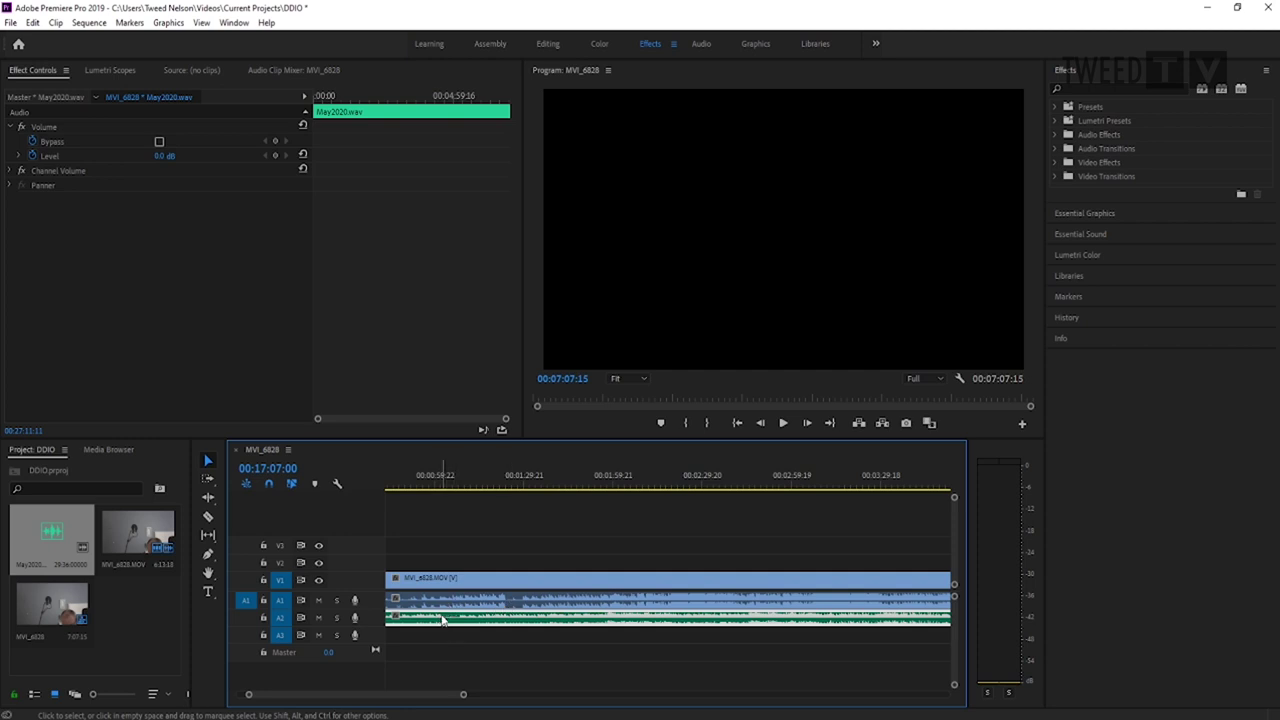
# Shift May2020.wav on track A2 to start about 21 seconds in, lining its quiet gap up with the camera audio's gap near 00:01:24.
pyautogui.moveTo(444, 622); pyautogui.dragTo(508, 628)
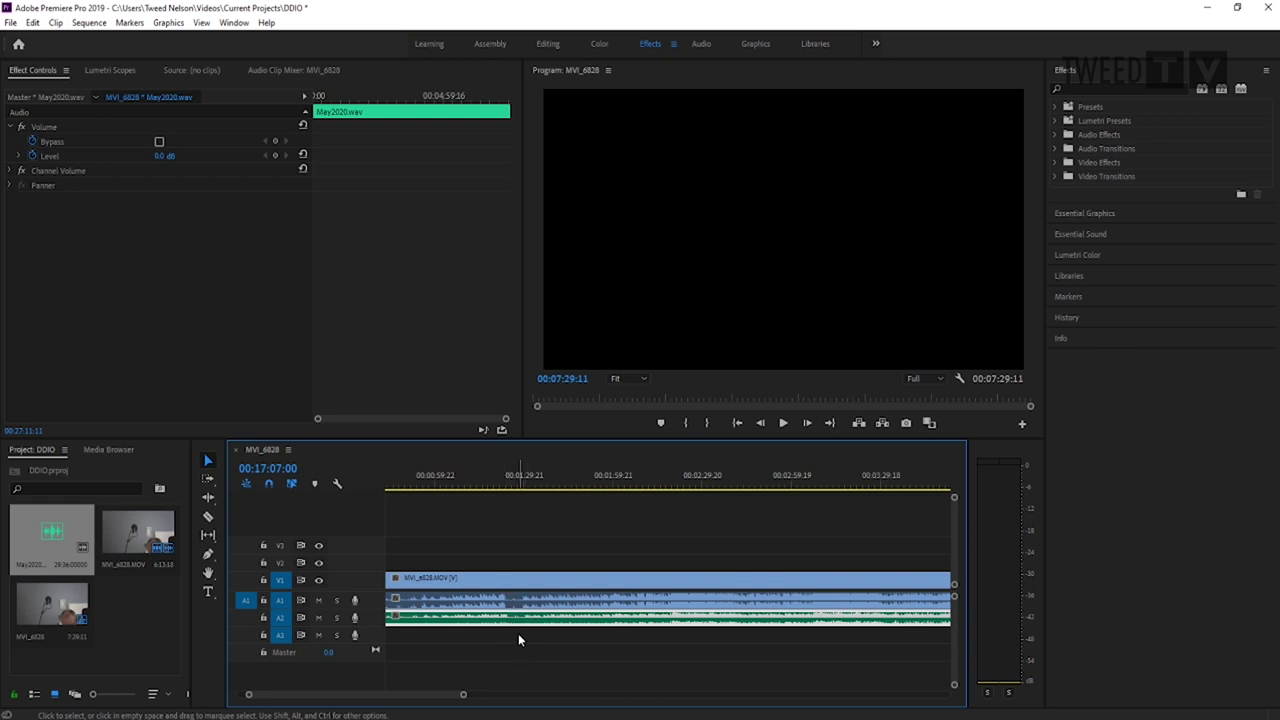
pyautogui.scroll(4, 504, 634)
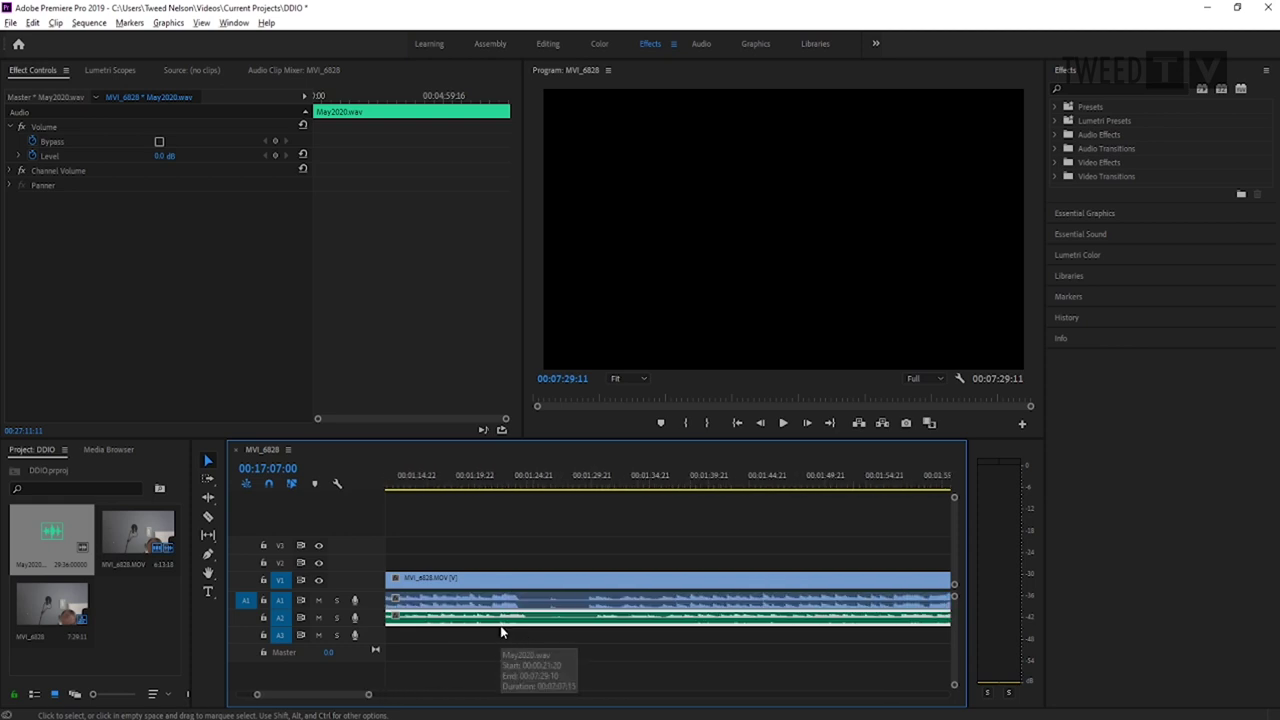
pyautogui.scroll(2, 503, 630)
pyautogui.moveTo(540, 622); pyautogui.dragTo(528, 624)
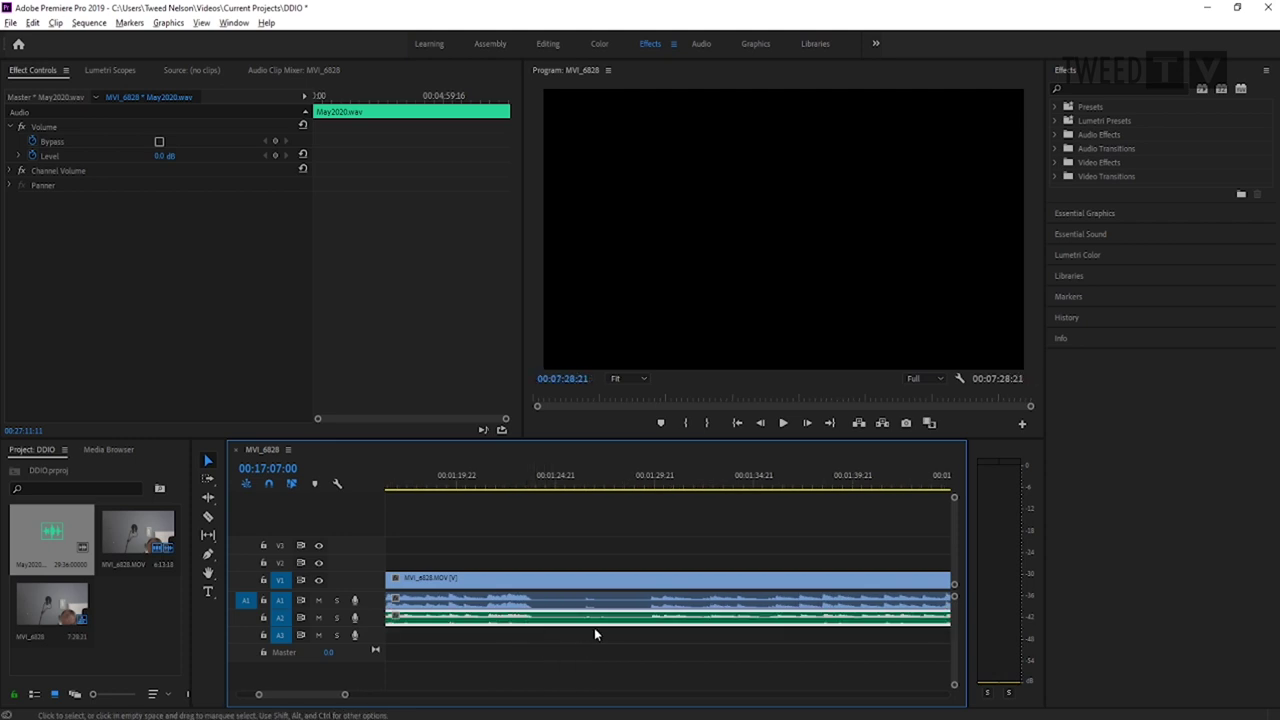
# Nudge May2020.wav about two frames earlier so its small peak near 00:01:26:12 lines up with the camera audio's peak on A1.
pyautogui.scroll(2, 592, 622)
pyautogui.scroll(3, 589, 622)
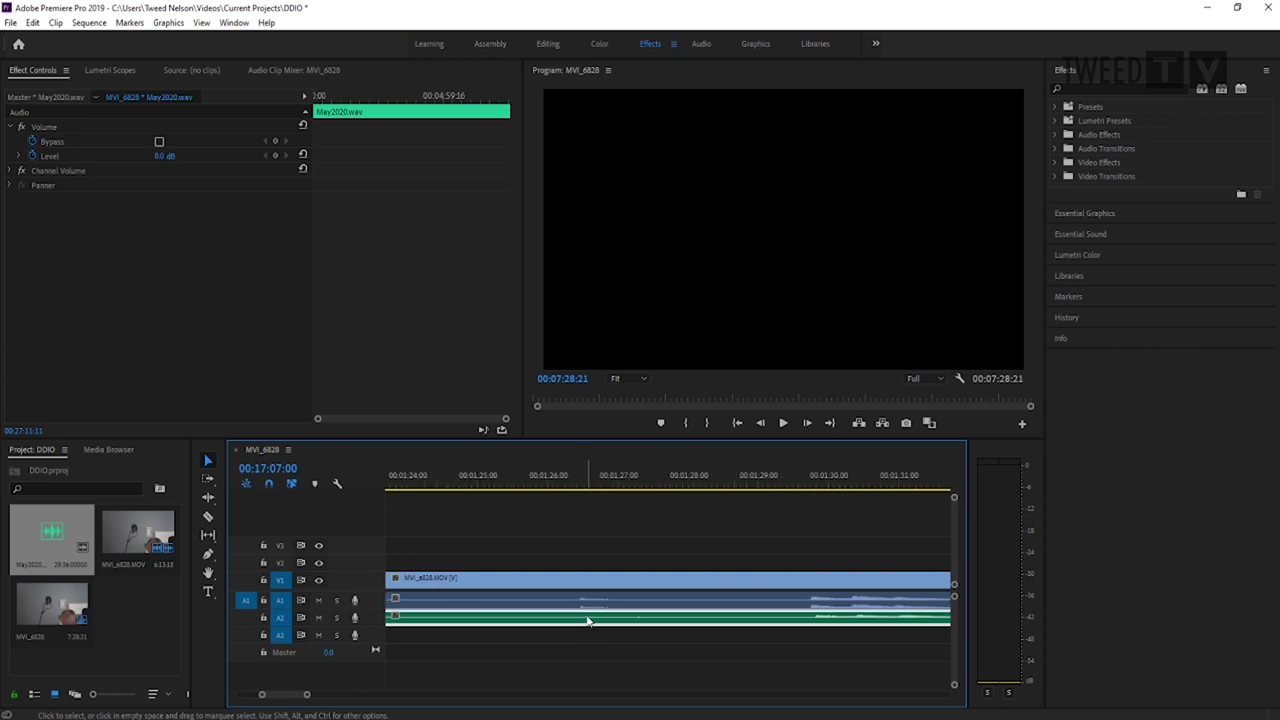
pyautogui.moveTo(588, 621); pyautogui.dragTo(587, 625)
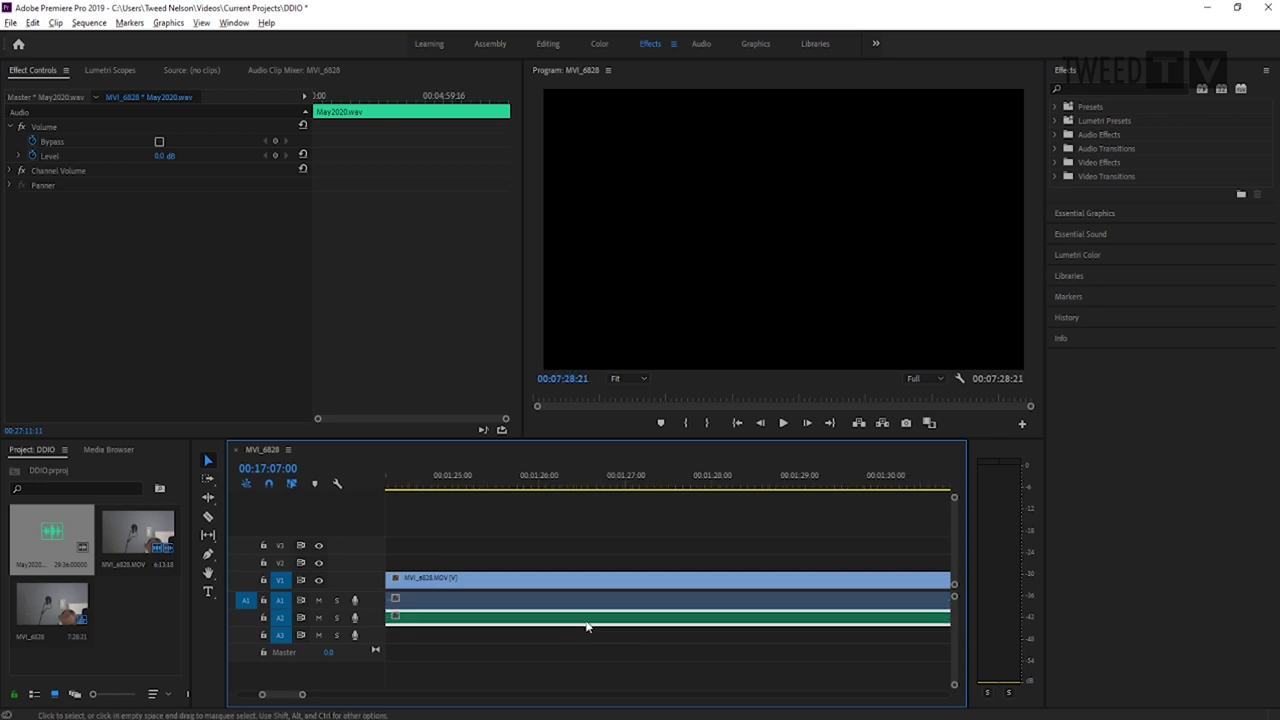
pyautogui.scroll(3, 587, 626)
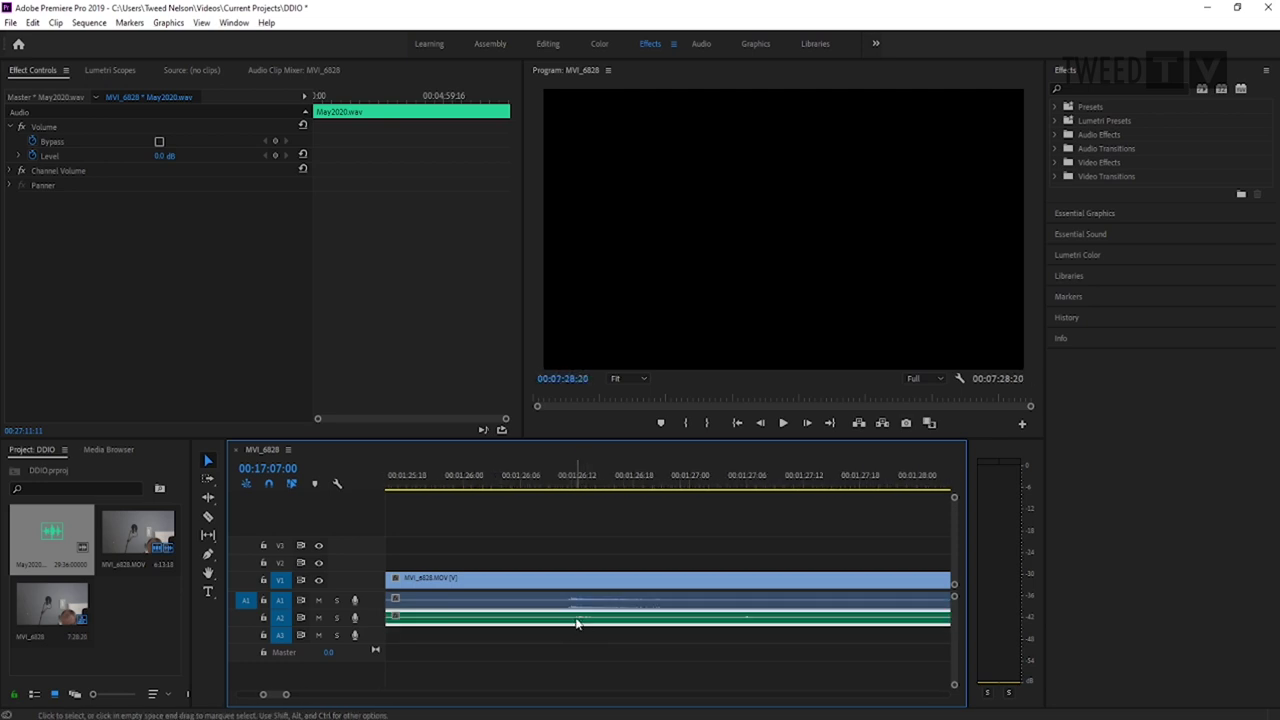
pyautogui.moveTo(576, 622); pyautogui.dragTo(571, 625)
# Mute camera audio track A1 and play the sequence from about 00:02:28:10 to check the sync.
pyautogui.press('-')
pyautogui.press('-')
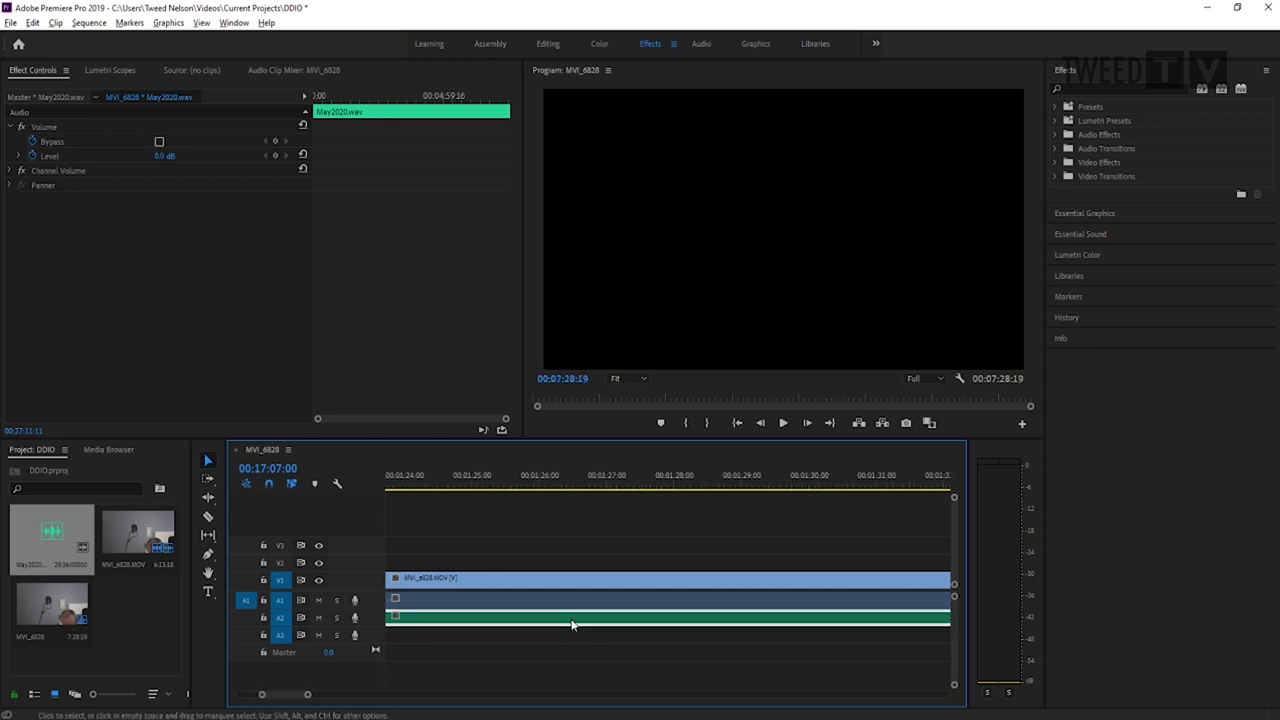
pyautogui.press('-')
pyautogui.press('-')
pyautogui.press('-')
pyautogui.press('-')
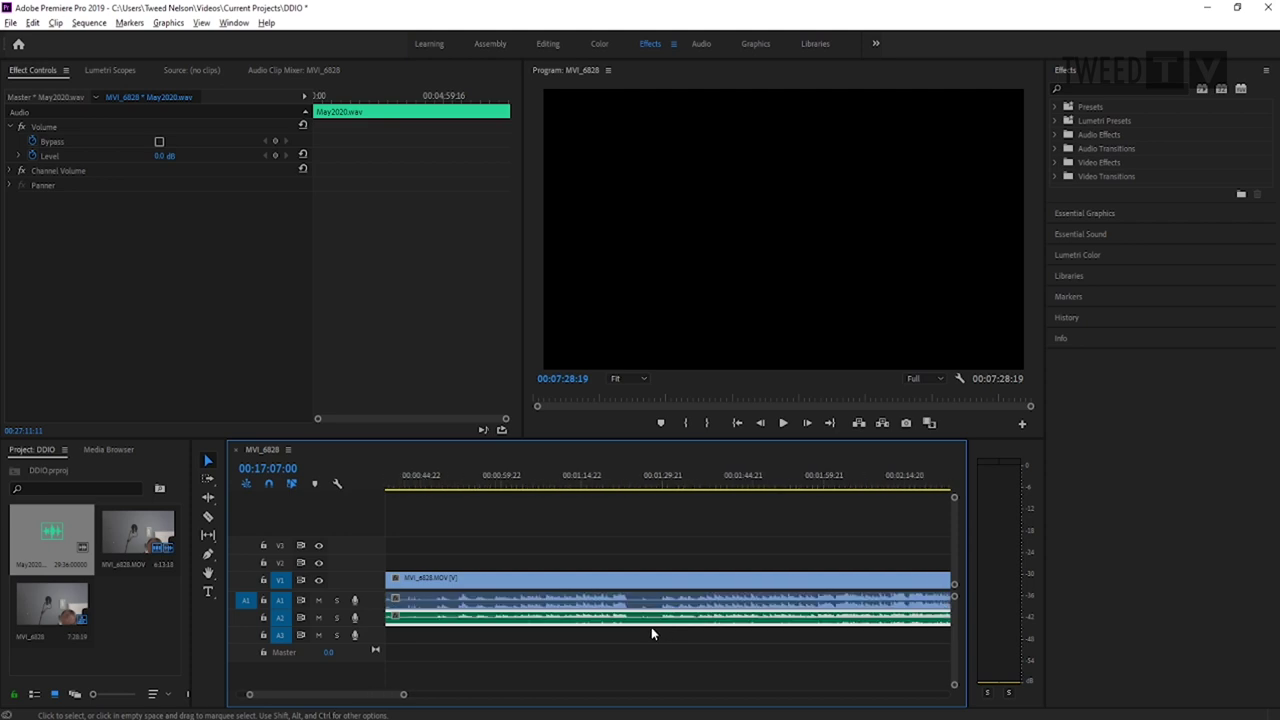
pyautogui.press('-')
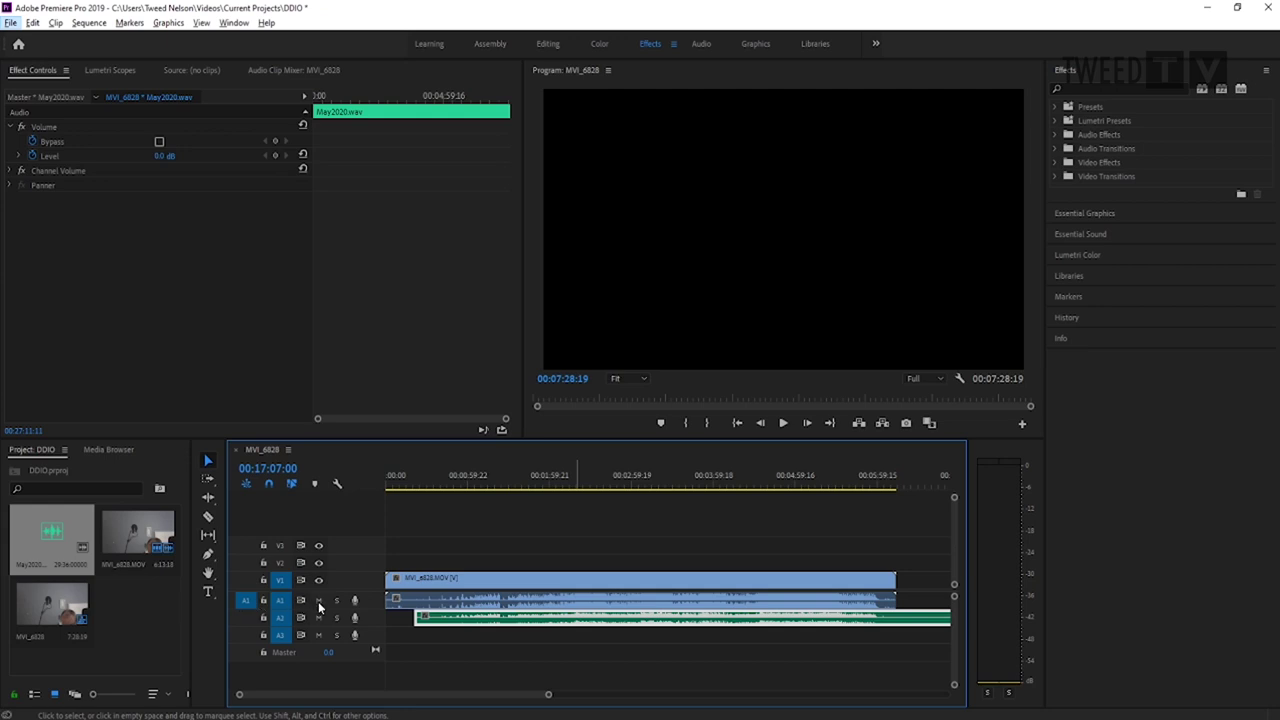
pyautogui.click(319, 601)
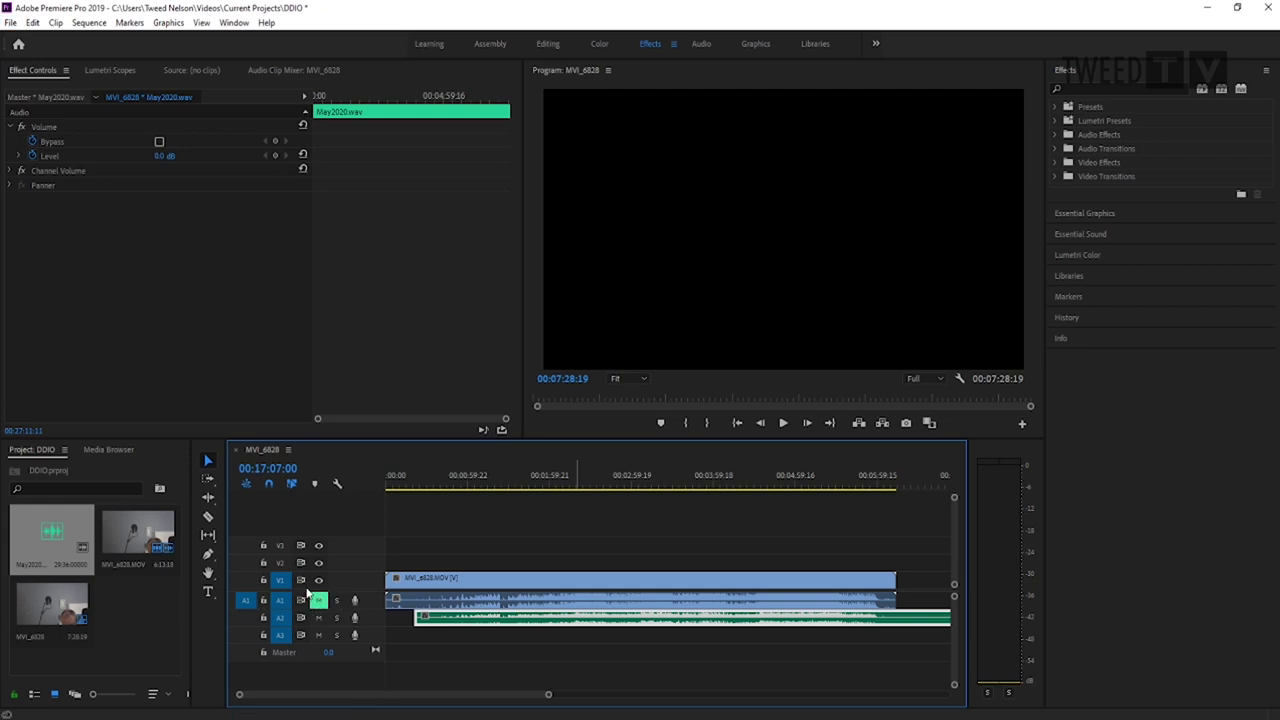
pyautogui.click(590, 487)
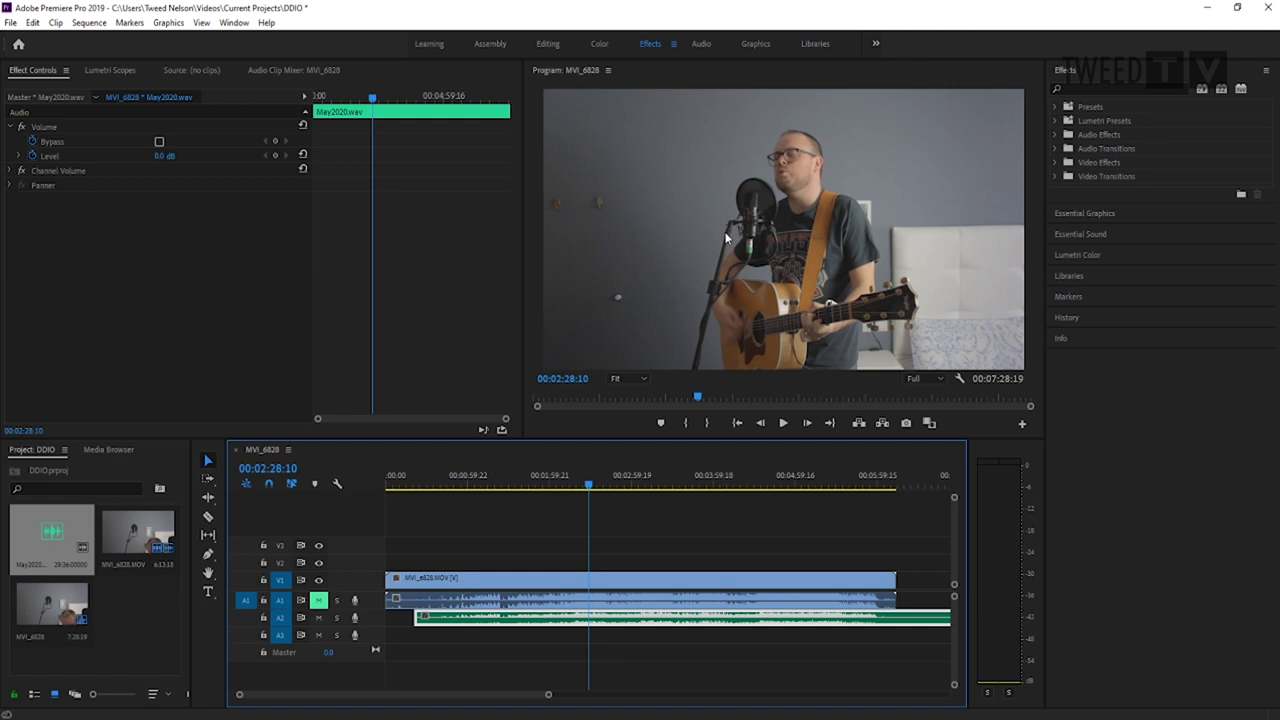
pyautogui.press('space')
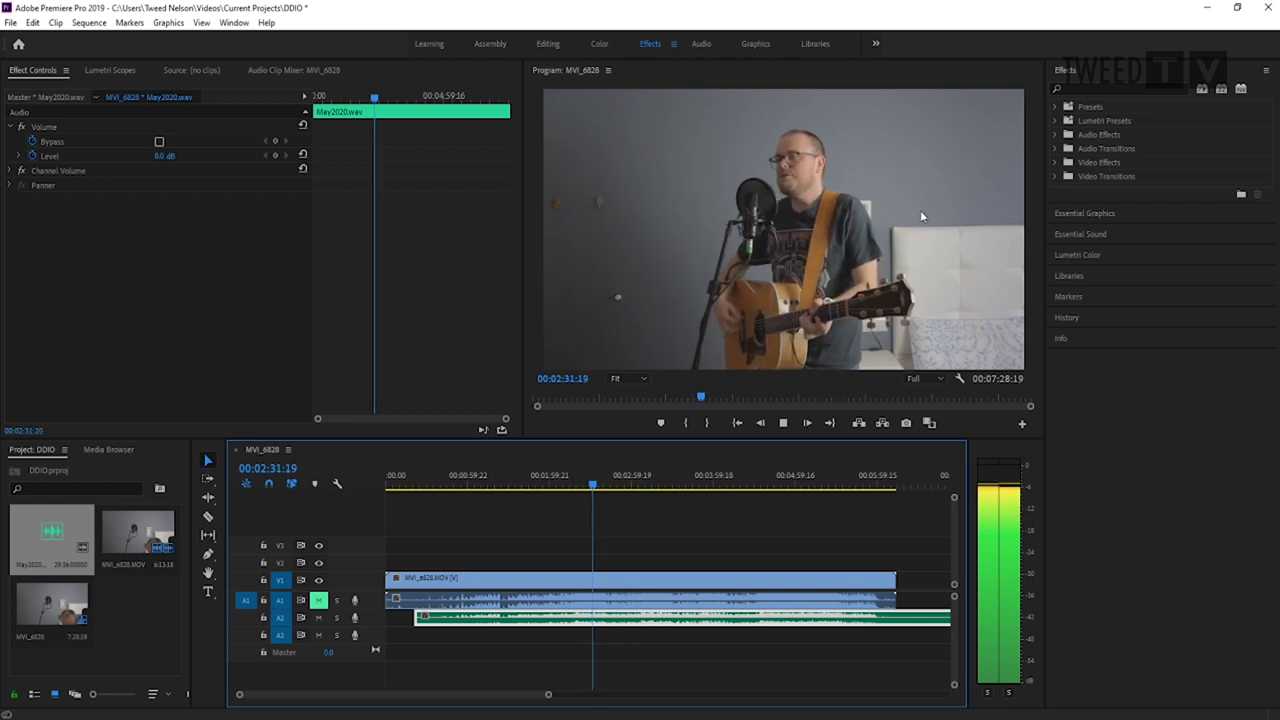
pyautogui.press('space')
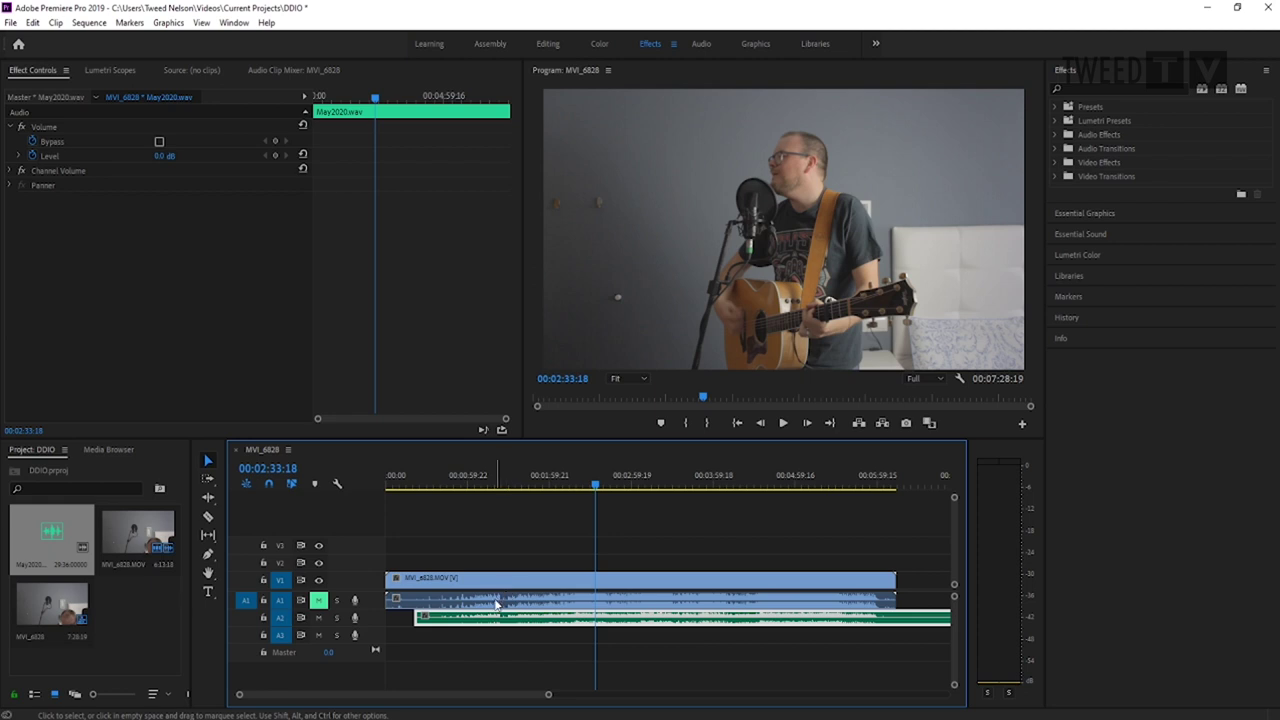
# Play the sequence from about 00:01:15:00 to check the sync near the start of the song.
pyautogui.press('=')
pyautogui.press('=')
pyautogui.press('=')
pyautogui.scroll(3, 530, 632)
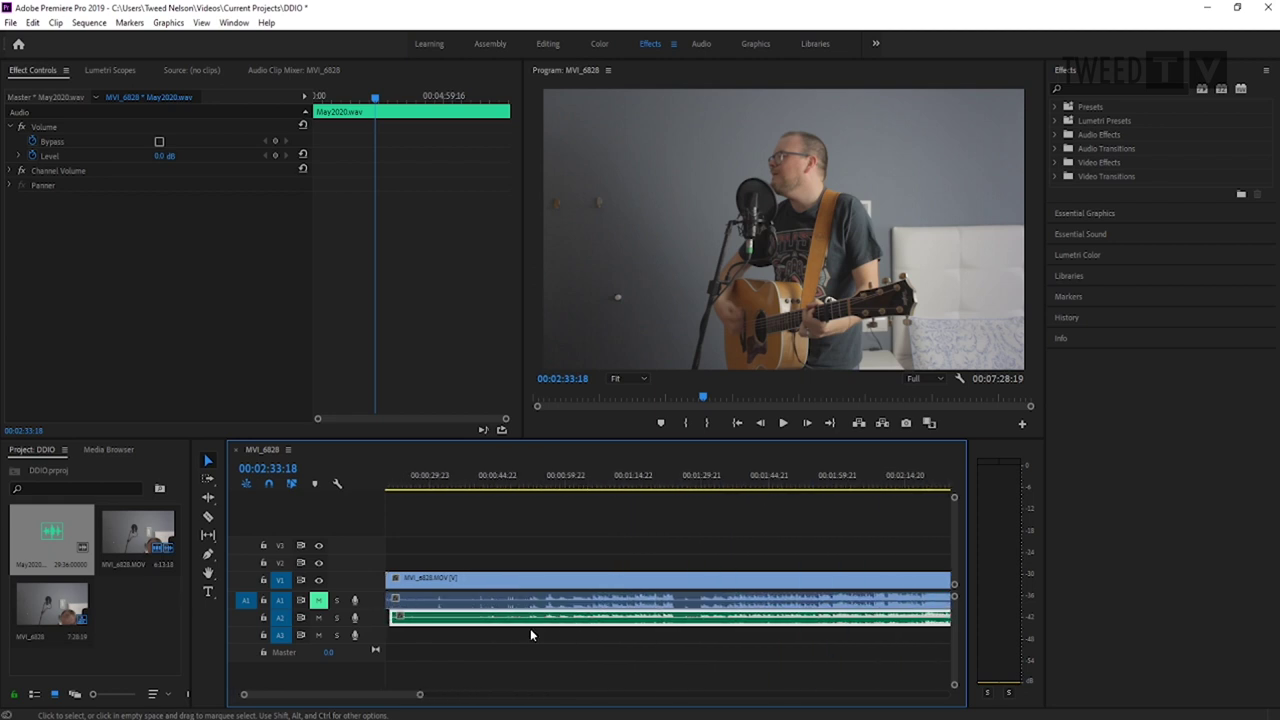
pyautogui.click(692, 620)
pyautogui.click(635, 487)
pyautogui.press('space')
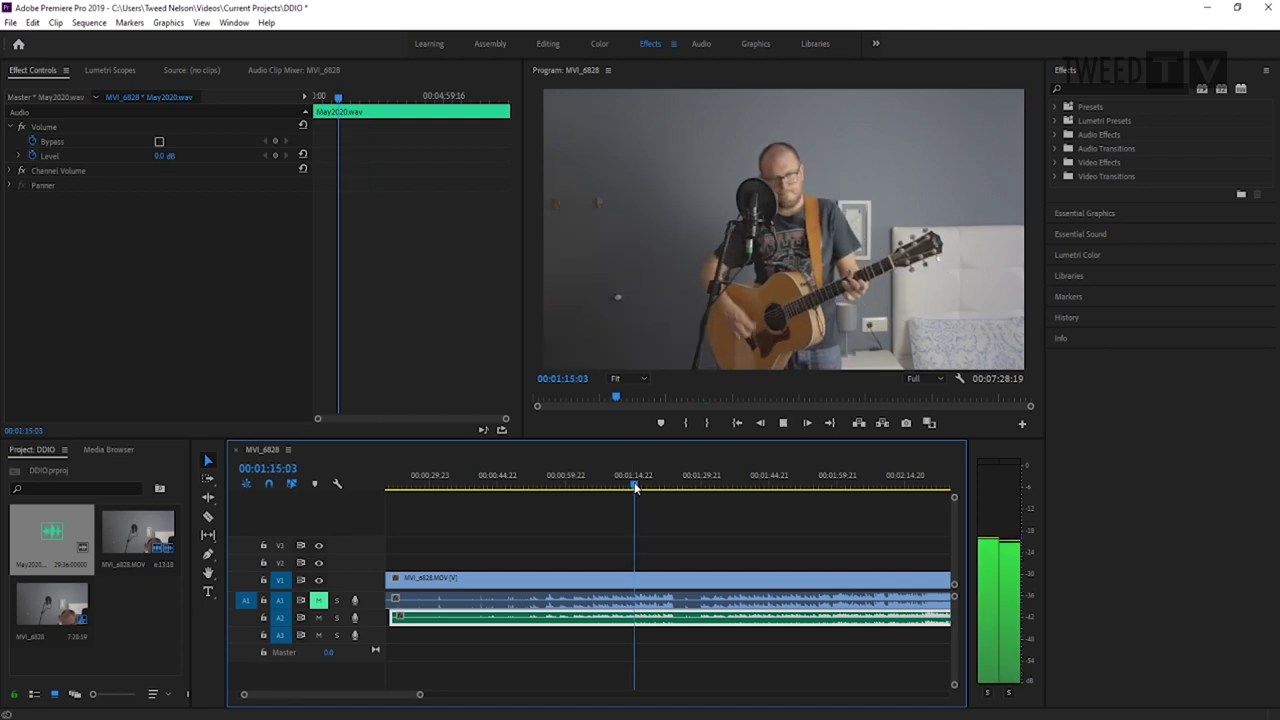
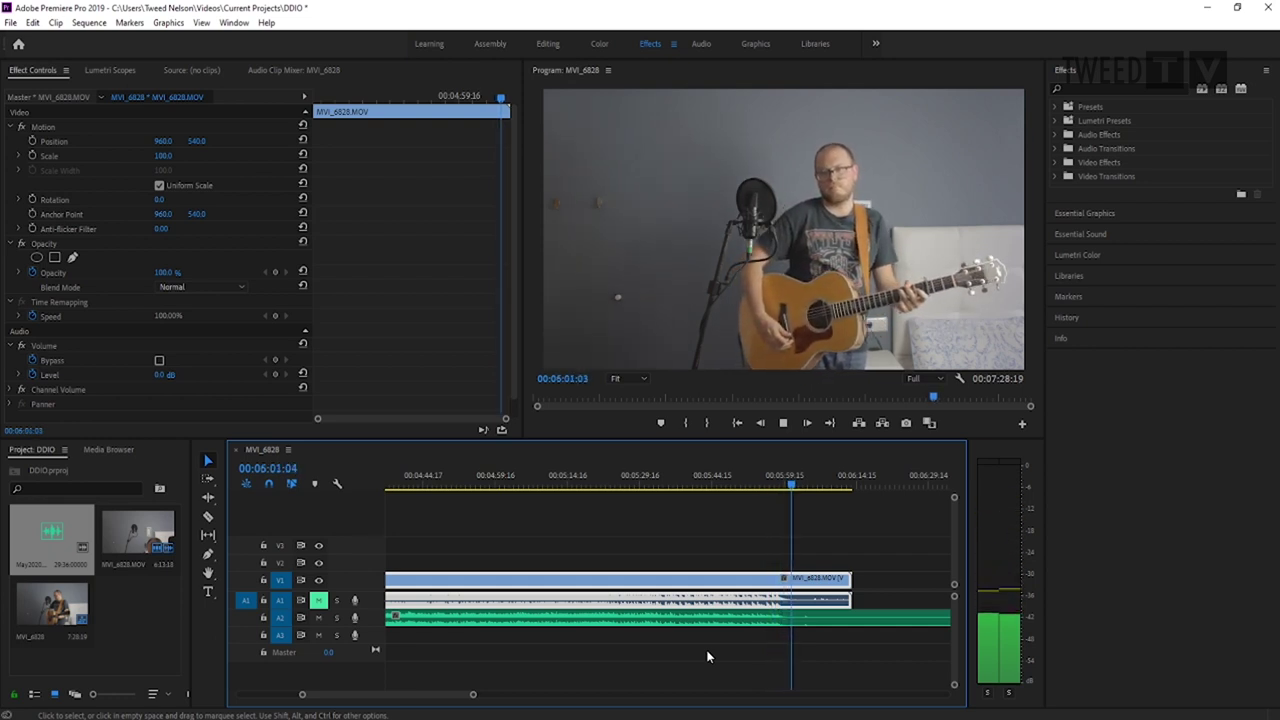
# Split the video and both audio tracks at 00:06:03:06 and delete everything after the cut.
pyautogui.press('space')
pyautogui.press('c')
pyautogui.click(803, 592)
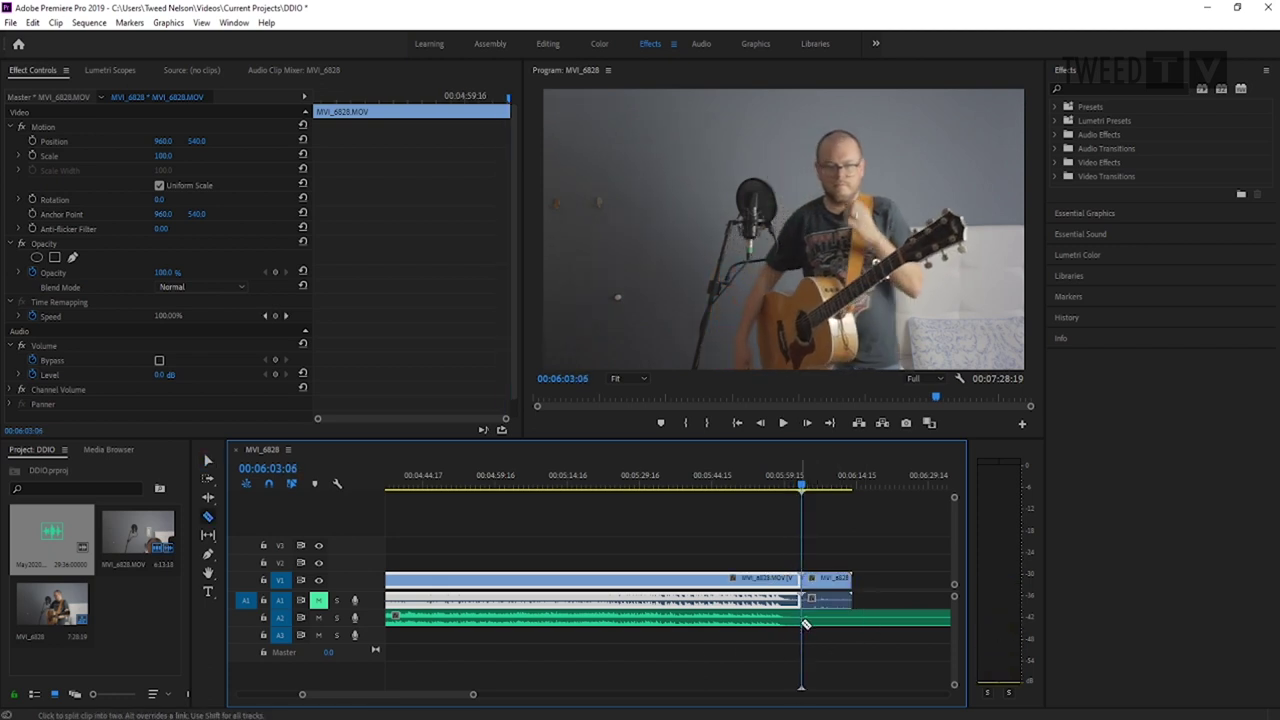
pyautogui.click(807, 623)
pyautogui.press('v')
pyautogui.click(823, 578)
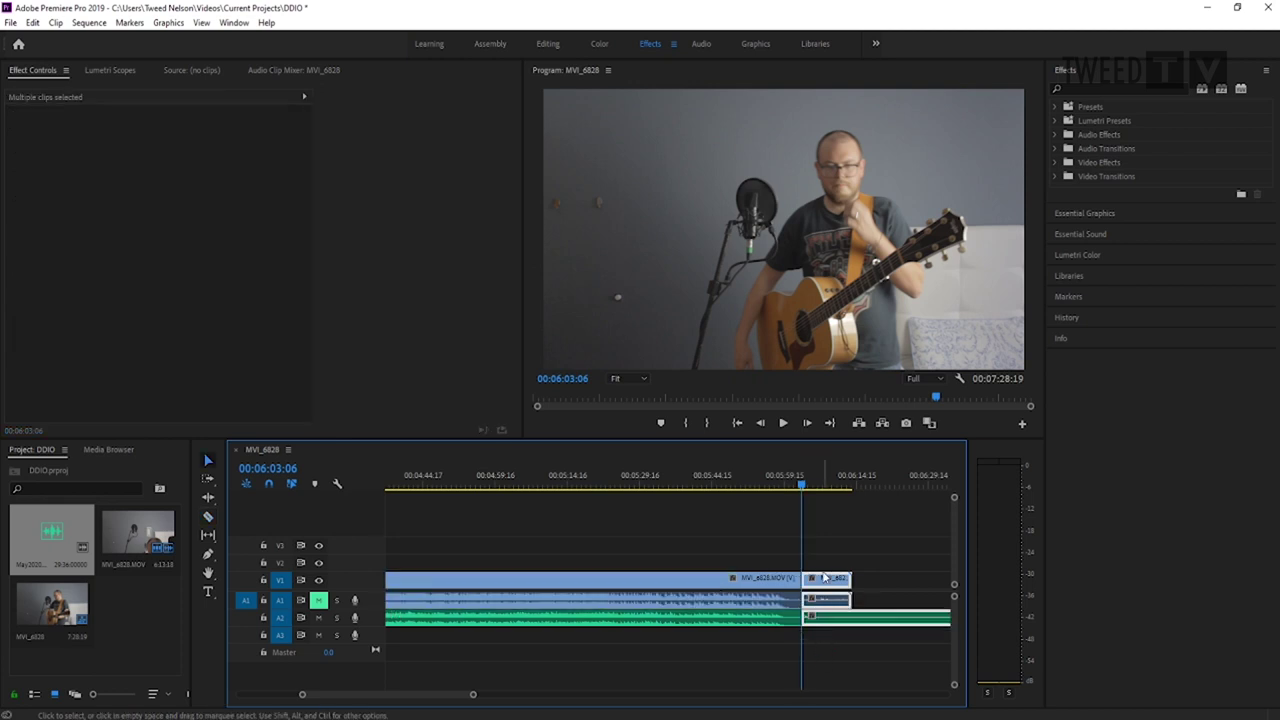
pyautogui.press('Delete')
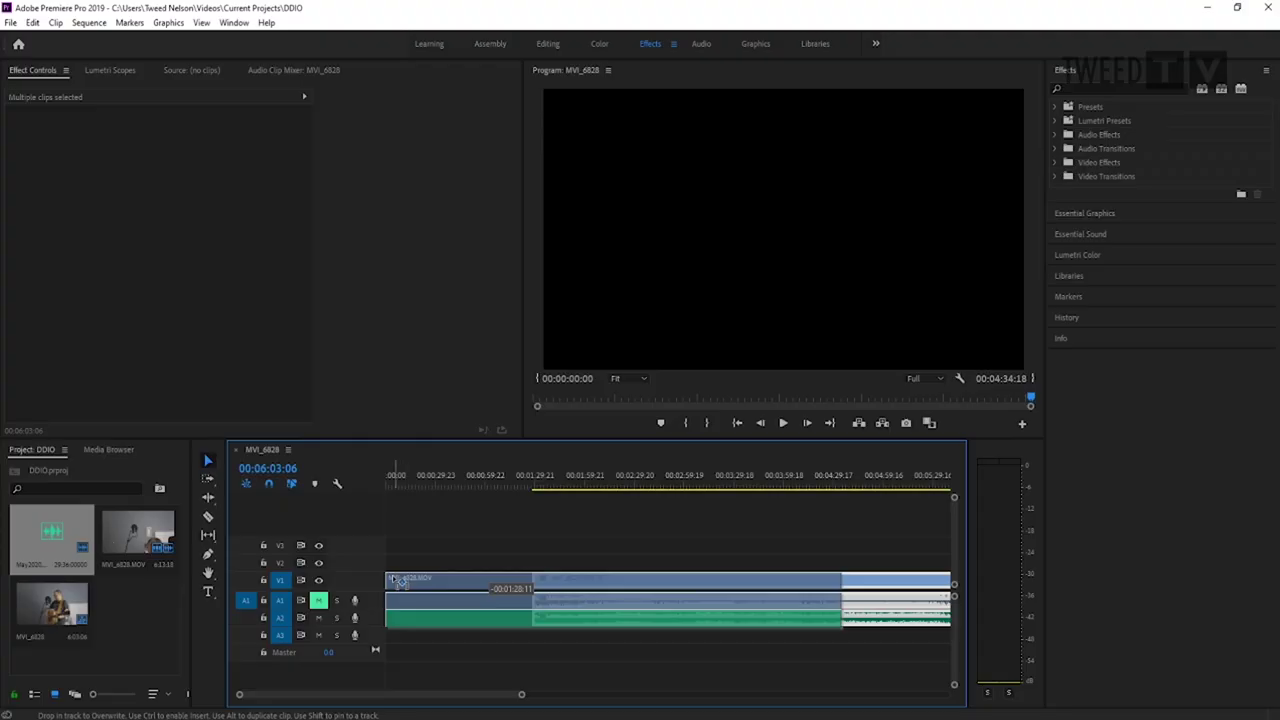
# Move the trimmed video and audio clips together to the start of the sequence and play the opening.
pyautogui.click(399, 488)
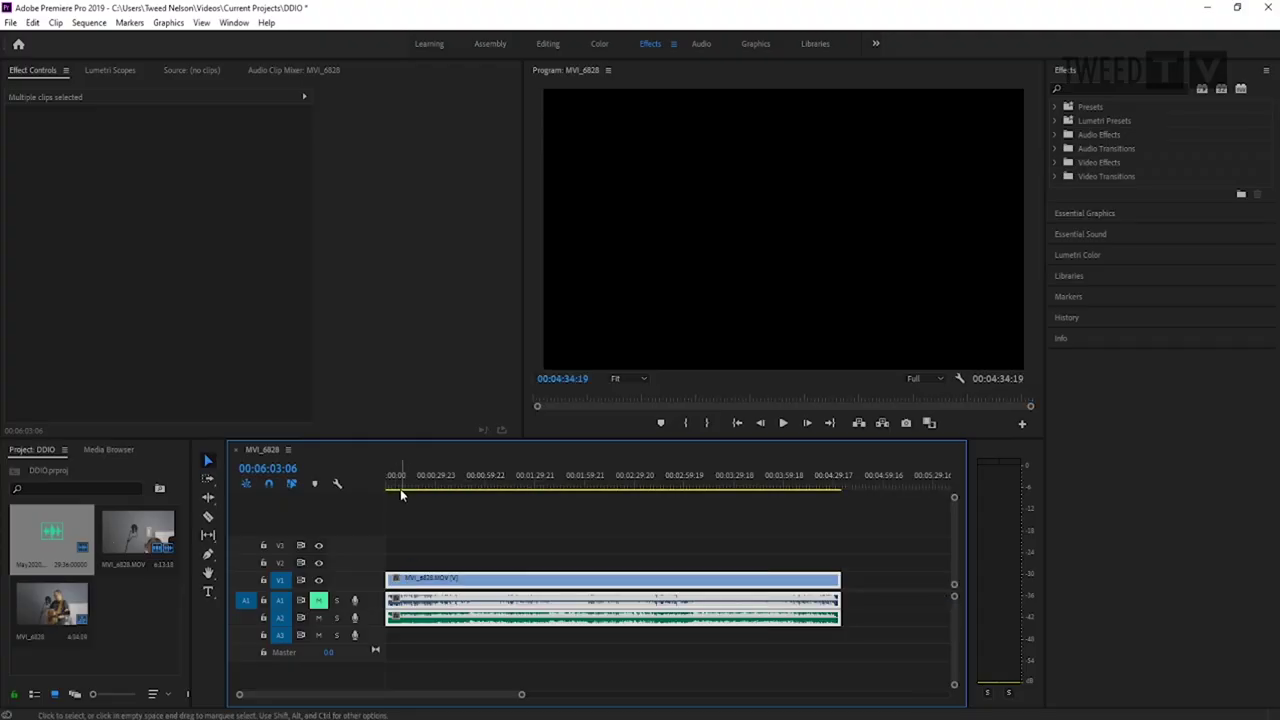
pyautogui.moveTo(402, 487); pyautogui.dragTo(358, 489)
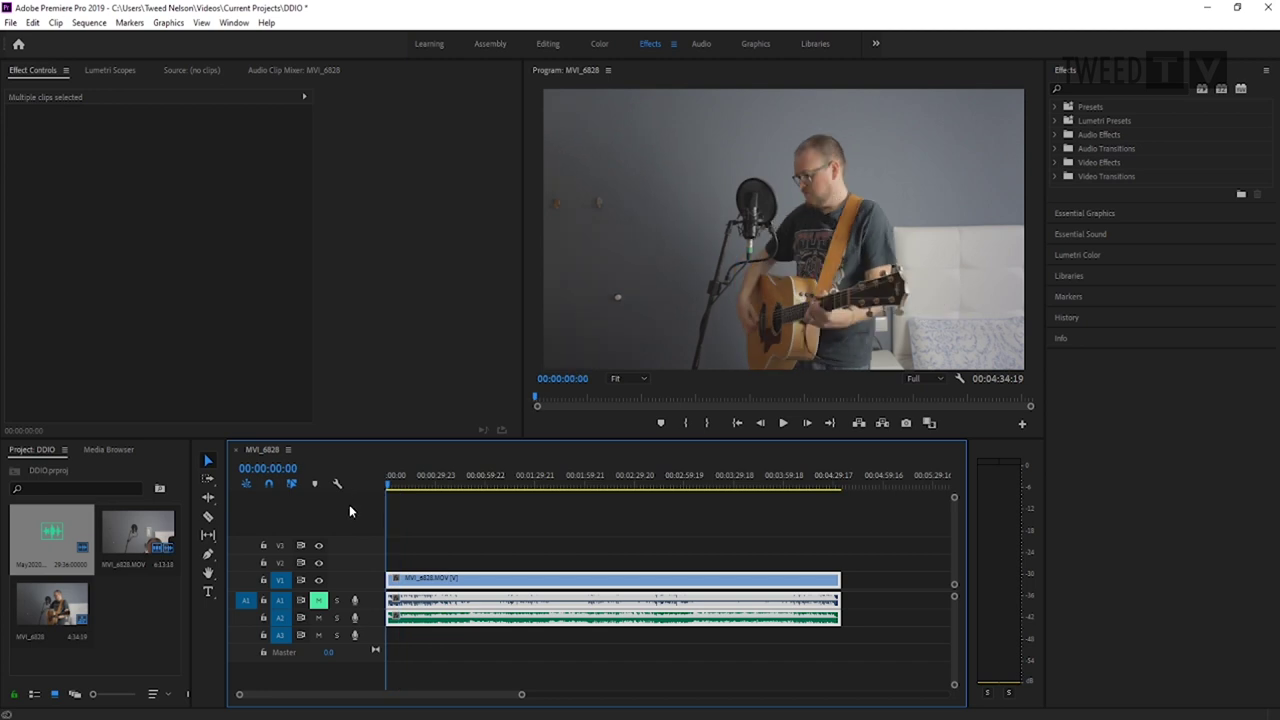
pyautogui.press('space')
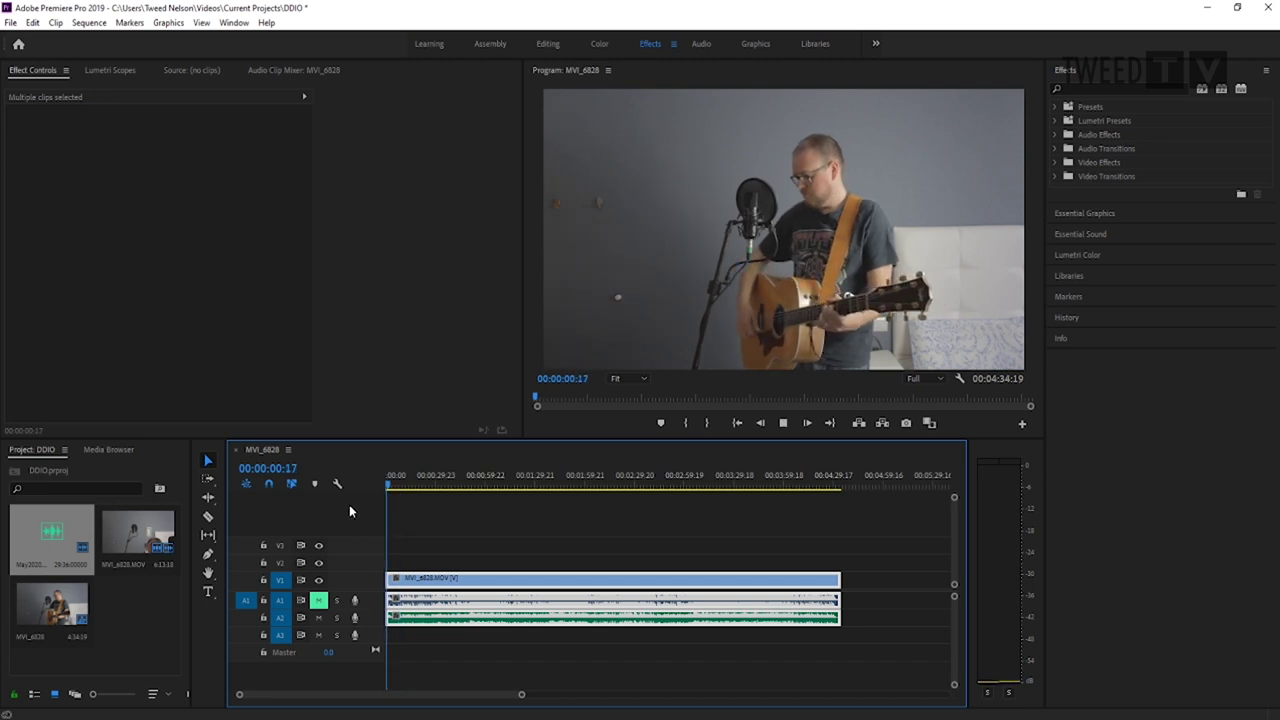
pyautogui.press('space')
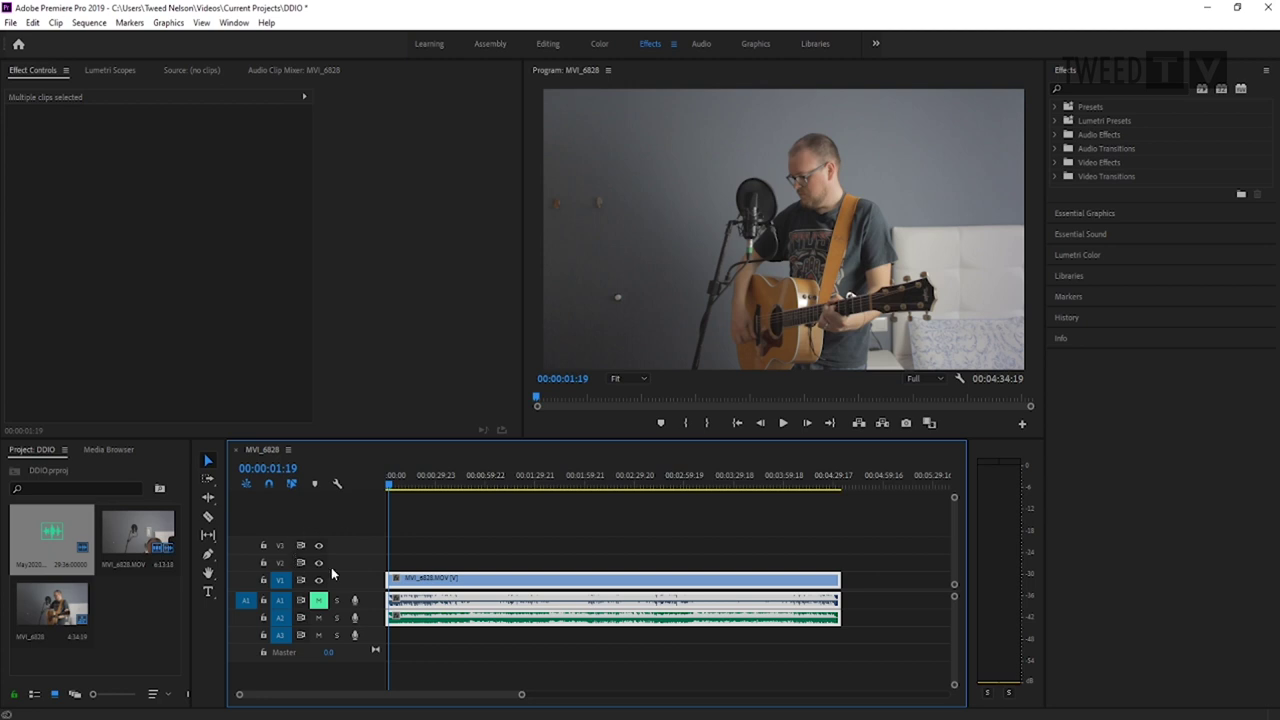
# Add a Cross Dissolve video transition to the beginning of the MVI_6828.MOV clip on track V1.
pyautogui.press('\\')
pyautogui.press('=')
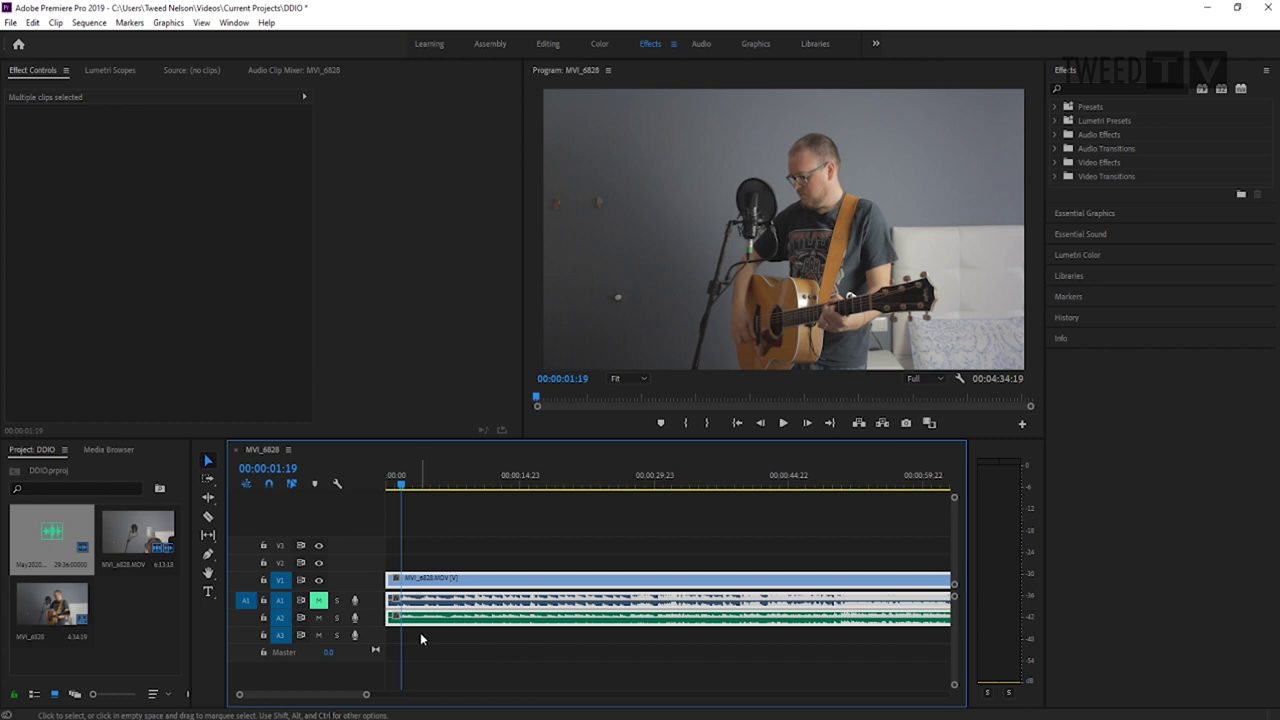
pyautogui.click(421, 635)
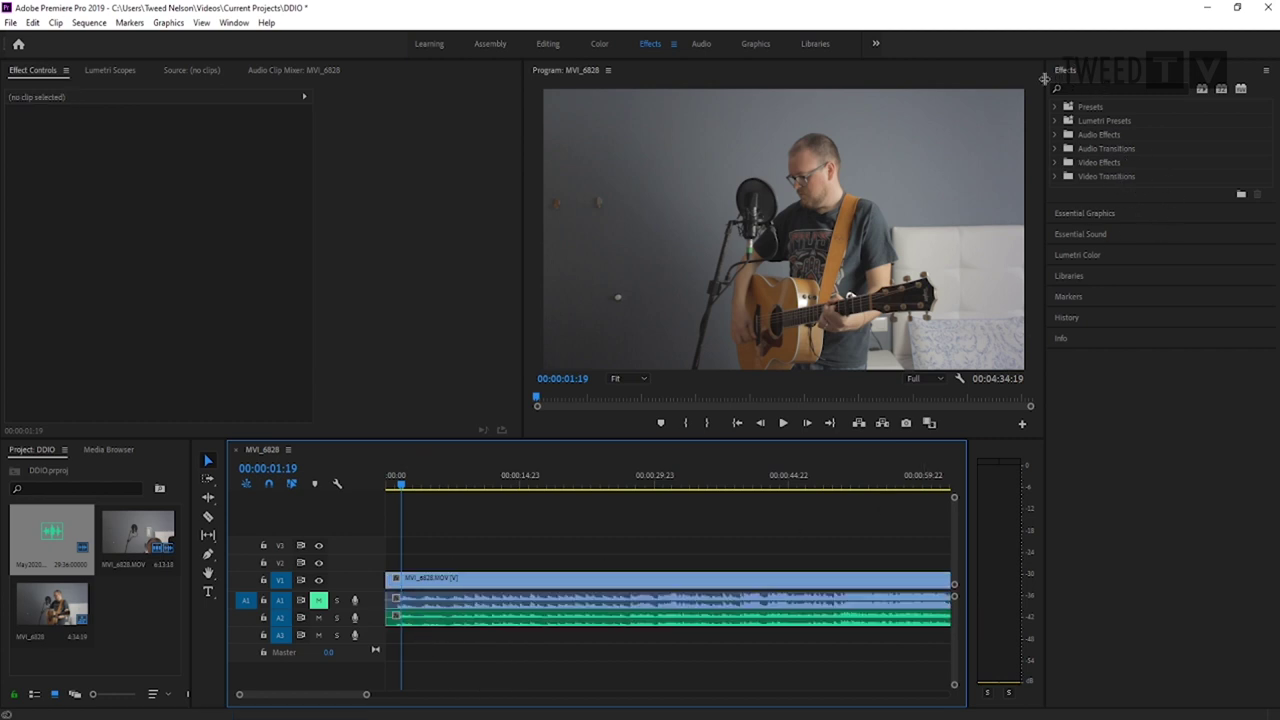
pyautogui.click(1054, 176)
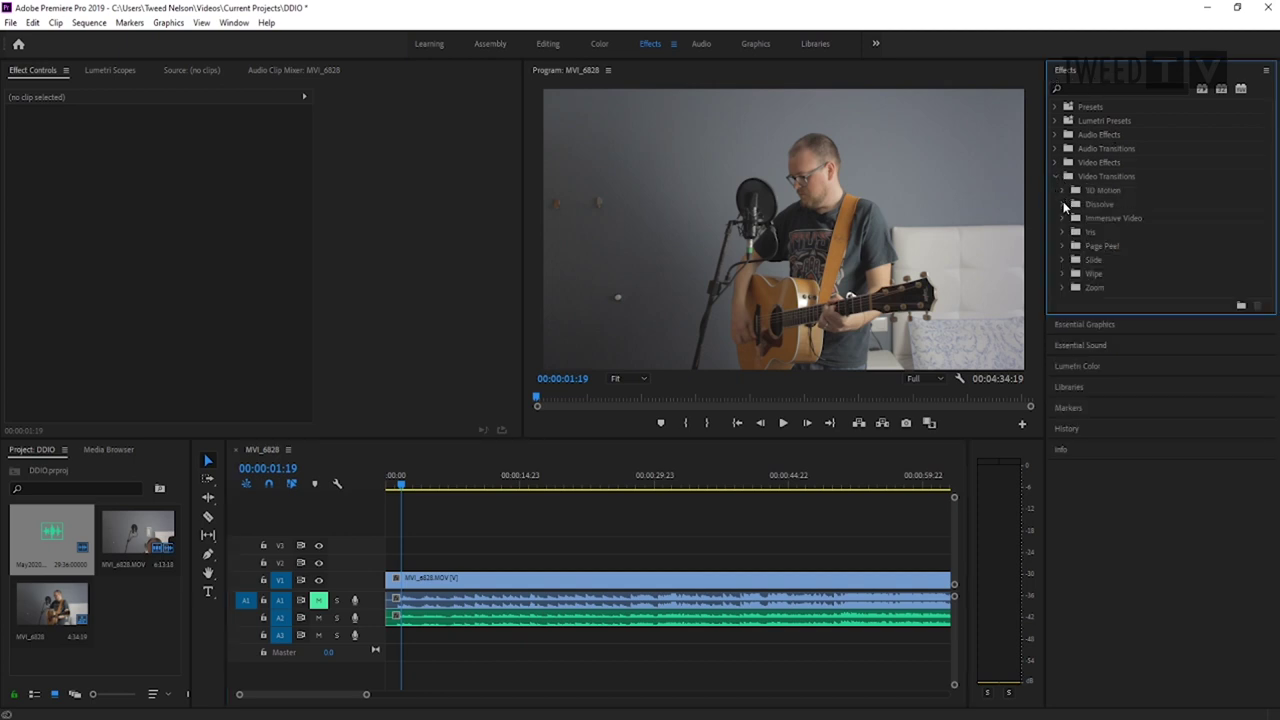
pyautogui.click(1063, 203)
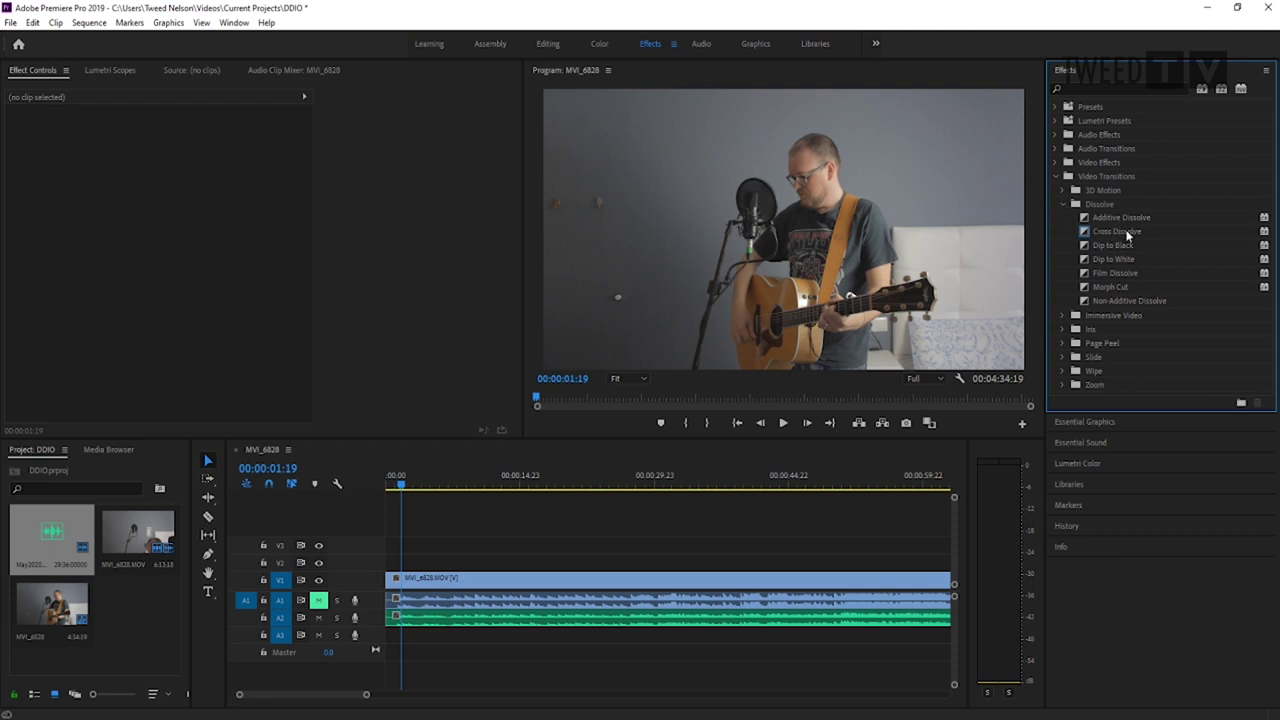
pyautogui.moveTo(1127, 234); pyautogui.dragTo(1077, 235)
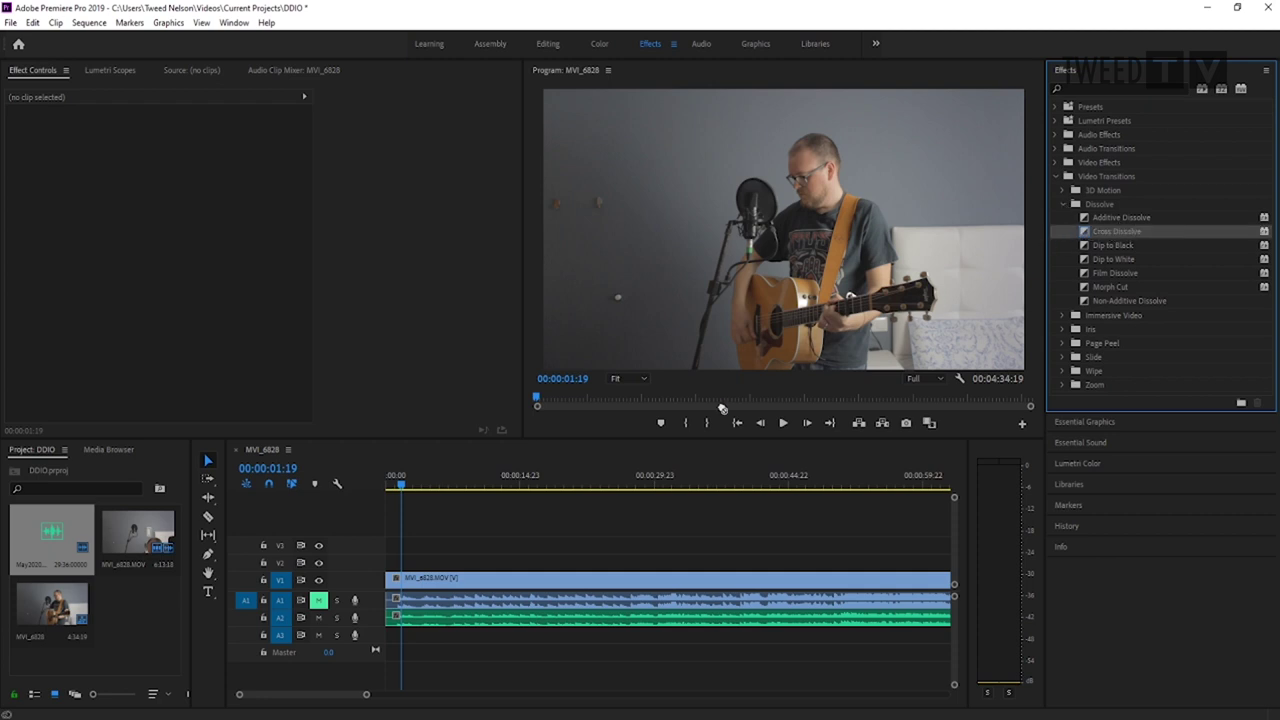
pyautogui.moveTo(722, 409); pyautogui.dragTo(455, 537)
pyautogui.moveTo(395, 576); pyautogui.dragTo(397, 582)
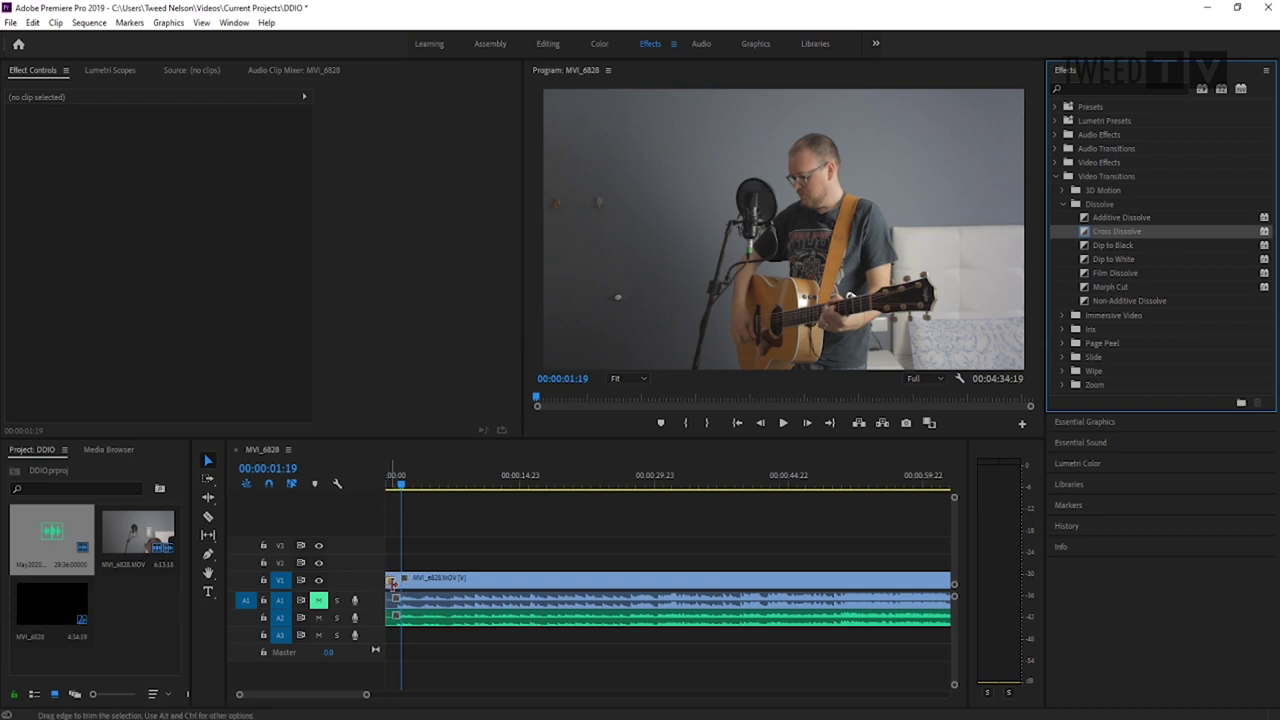
# Play the sequence from 00:00:00:00 to preview the video's opening dissolve.
pyautogui.moveTo(402, 488); pyautogui.dragTo(365, 507)
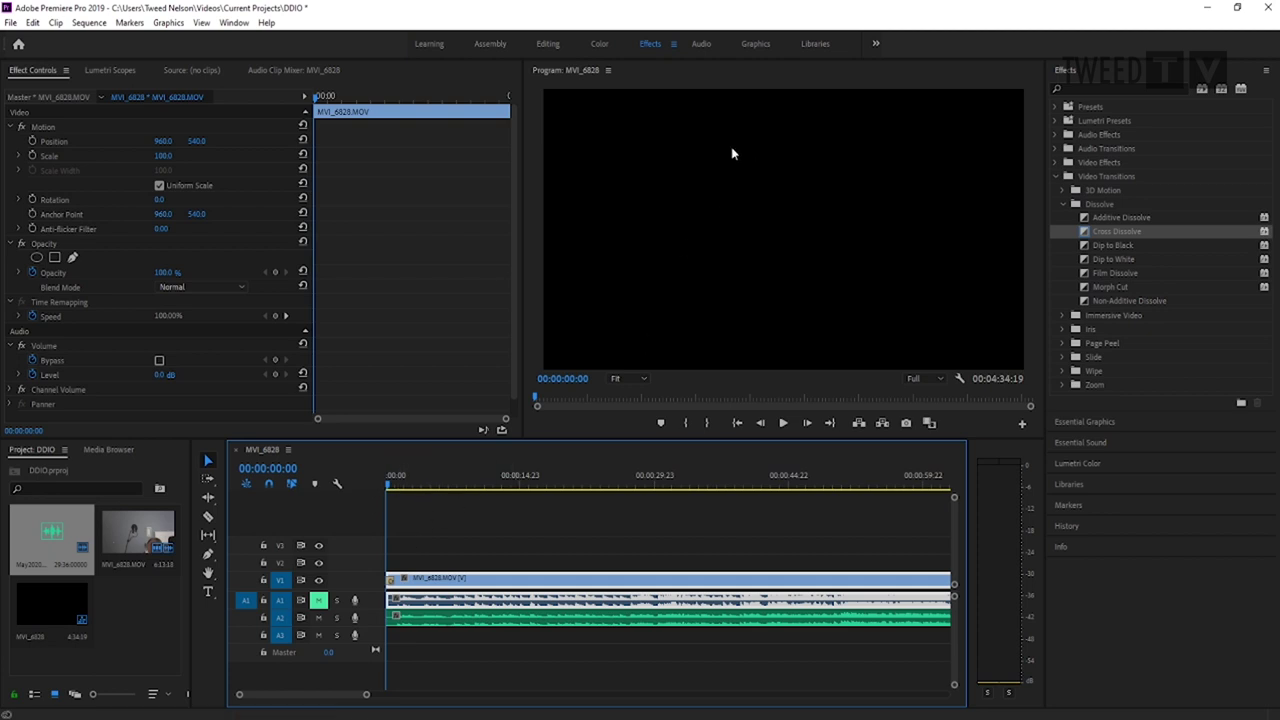
pyautogui.press('space')
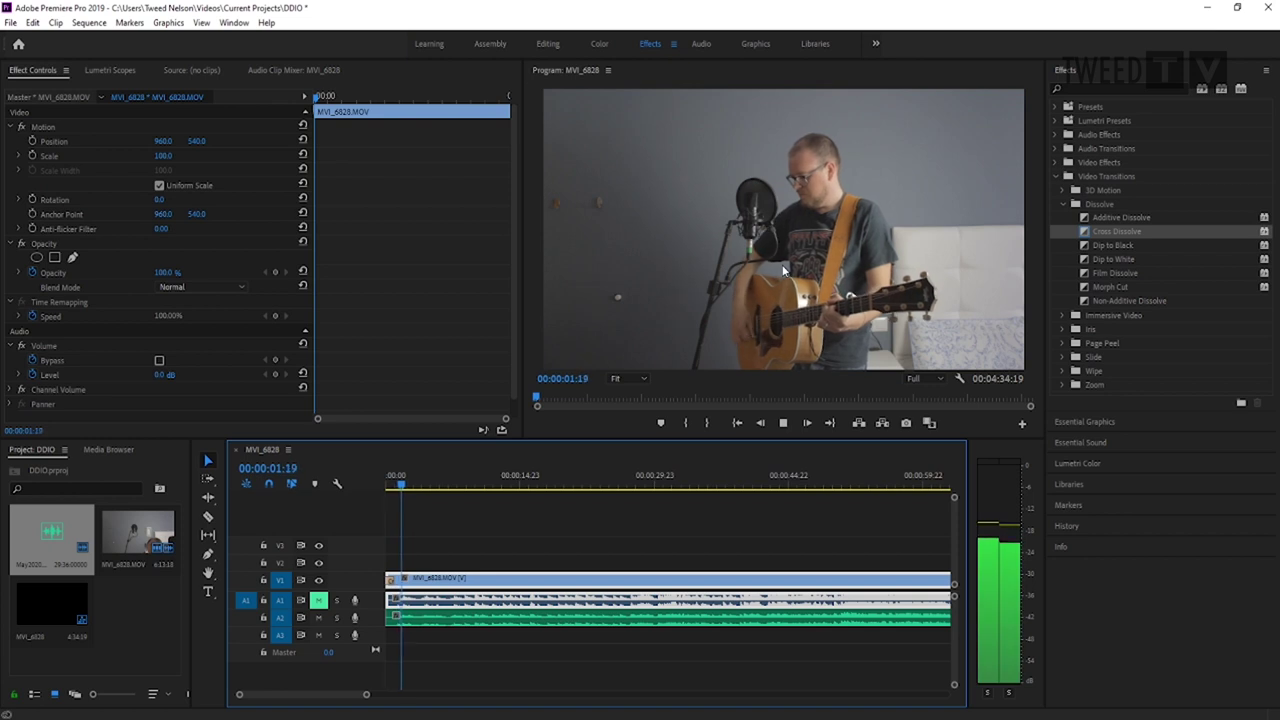
pyautogui.press('space')
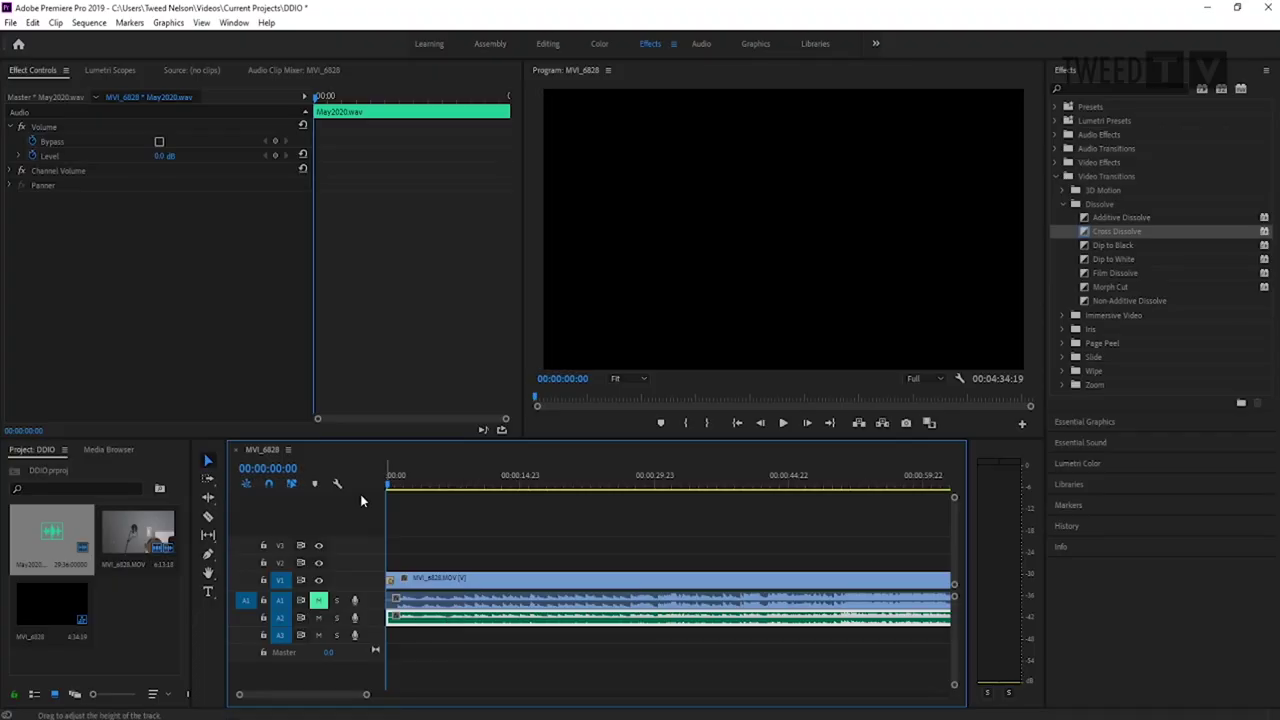
# Set the volume level of May2020.wav on track A2 to 6.0 dB.
pyautogui.click(163, 156)
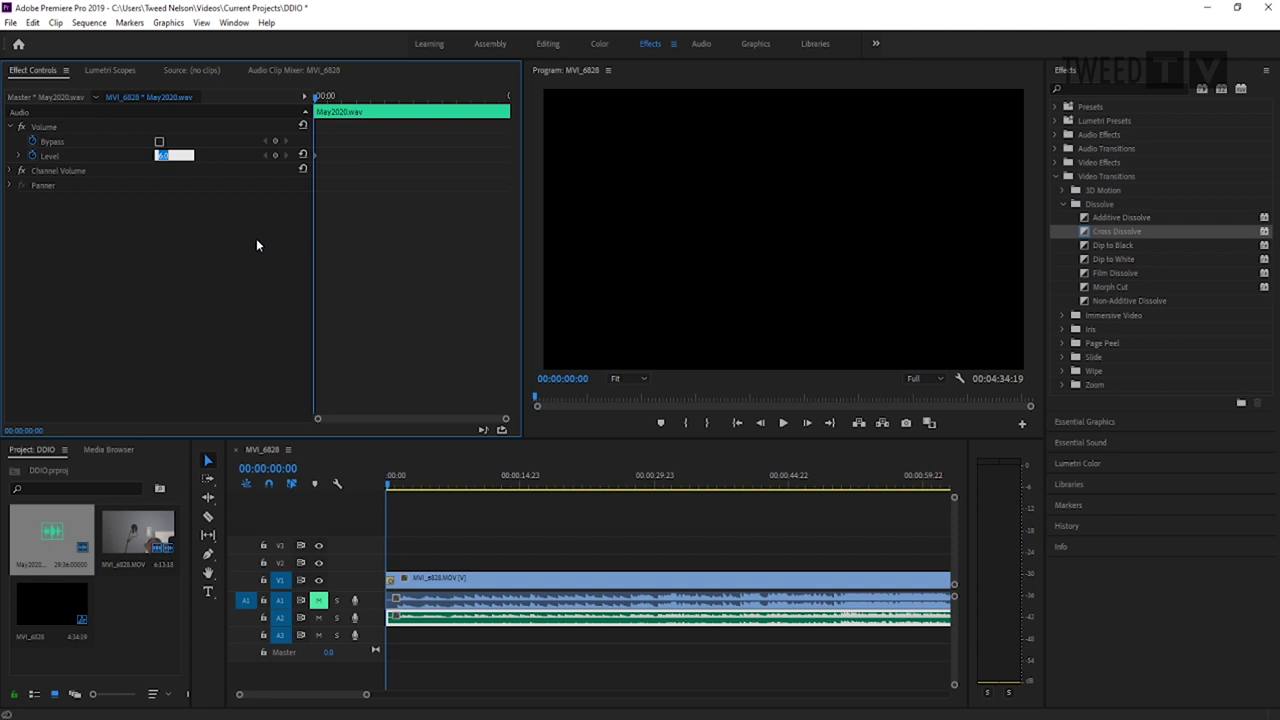
pyautogui.press('Return')
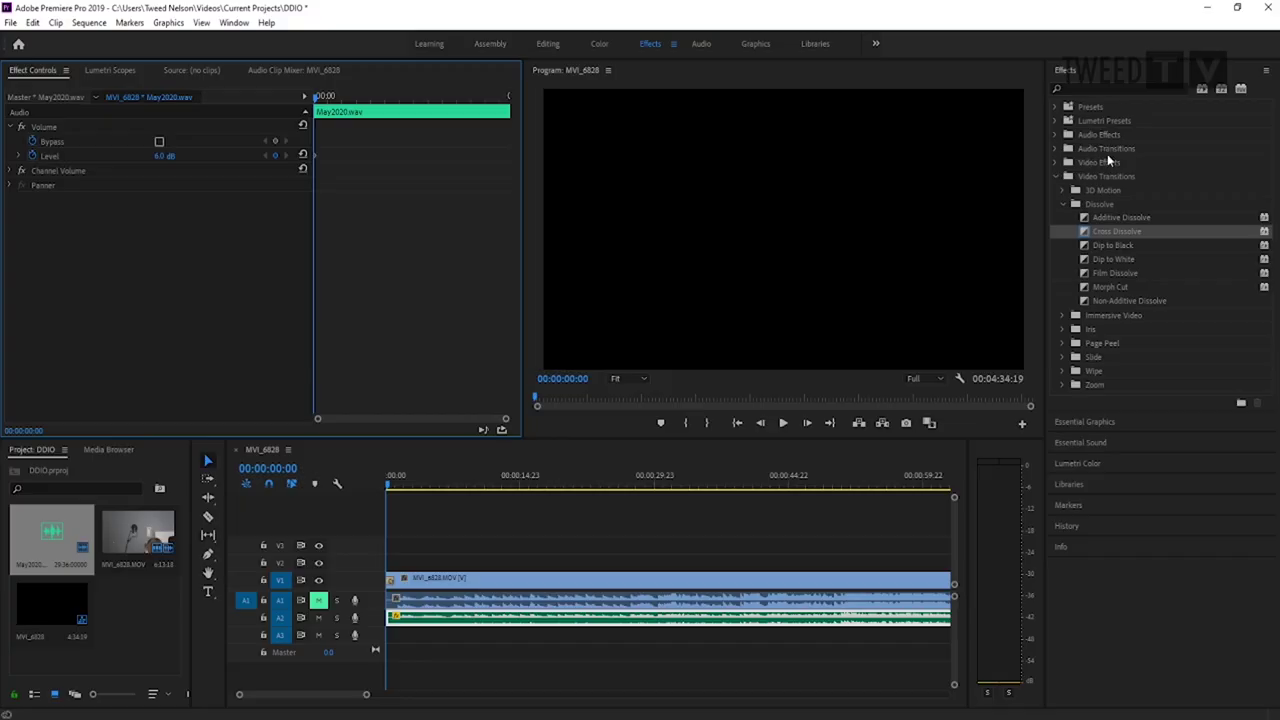
# Add a Constant Power audio crossfade to the beginning of May2020.wav on track A2.
pyautogui.click(1055, 148)
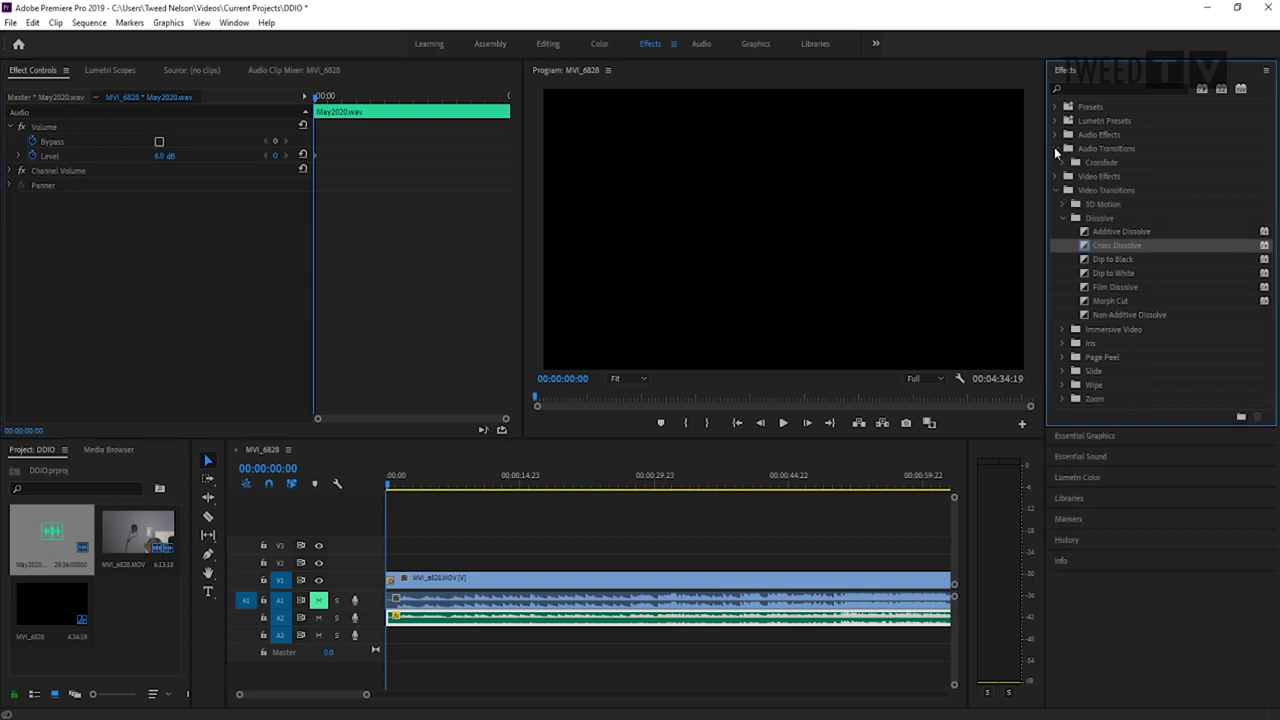
pyautogui.click(1063, 162)
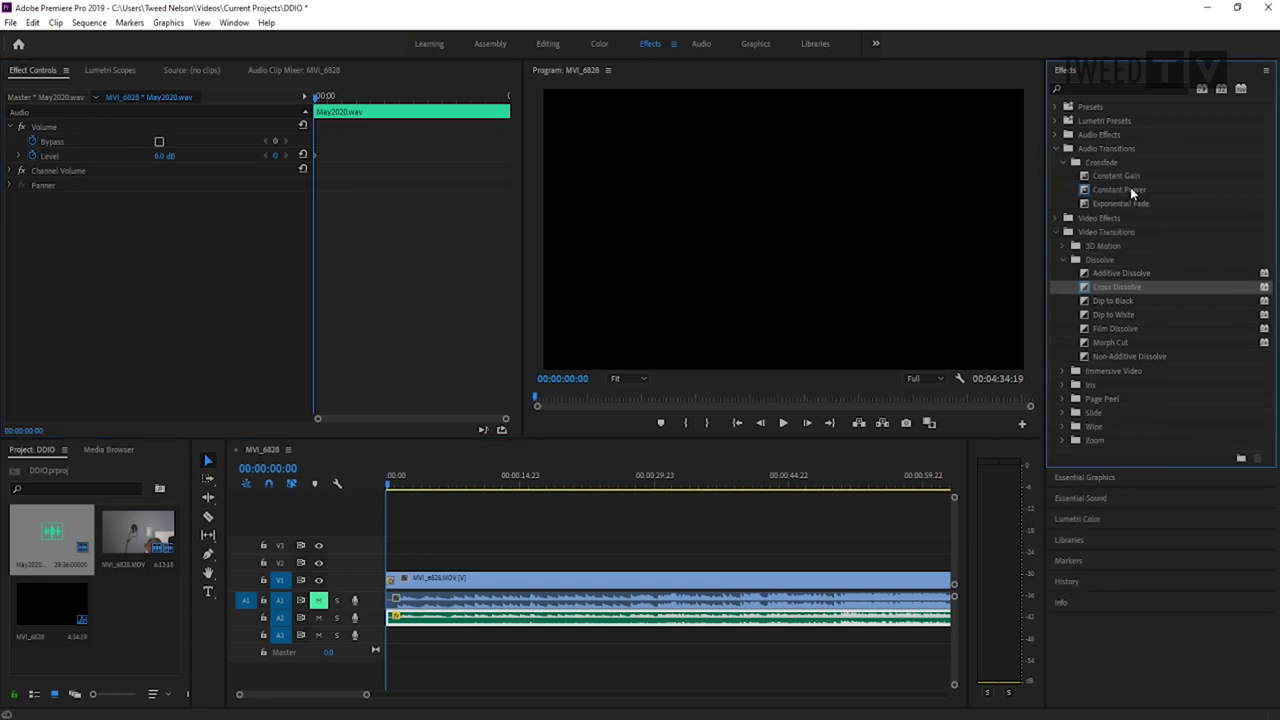
pyautogui.moveTo(1130, 187)
pyautogui.mouseDown()
pyautogui.moveTo(592, 418)
pyautogui.moveTo(422, 619)
pyautogui.moveTo(396, 617)
pyautogui.mouseUp()
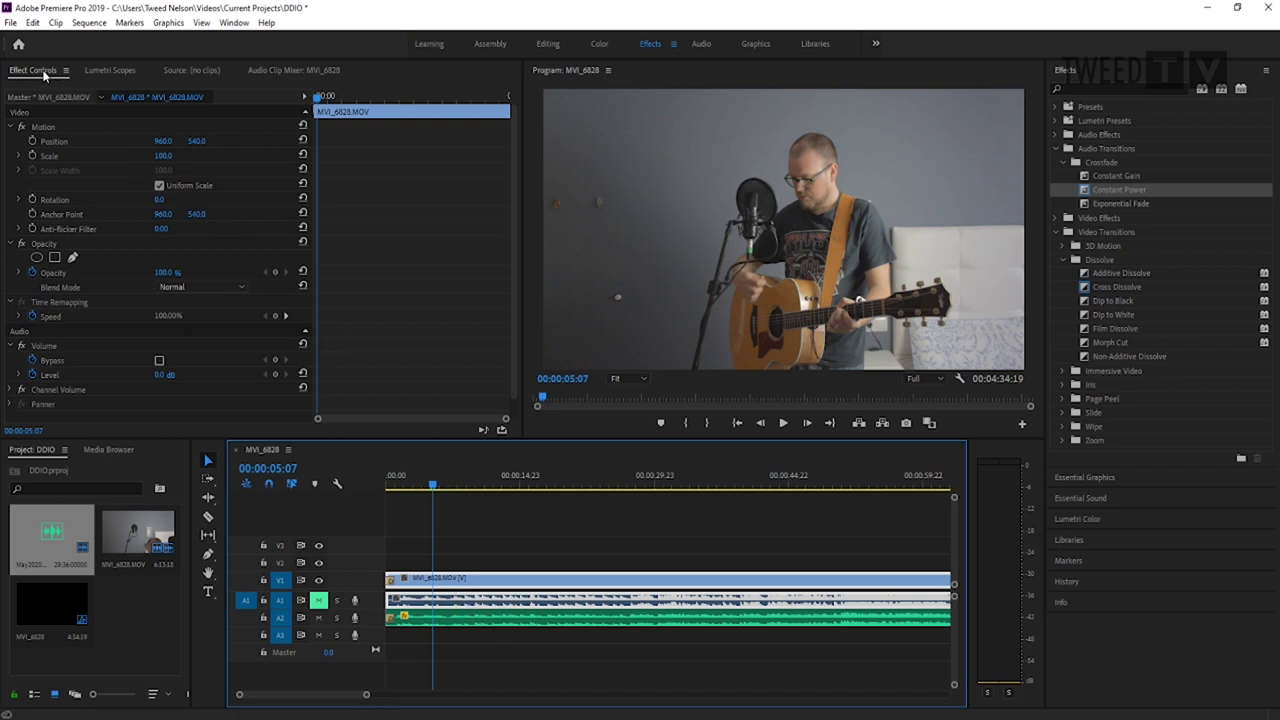
# Set the scale of the MVI_6828.MOV clip to 120.
pyautogui.click(162, 156)
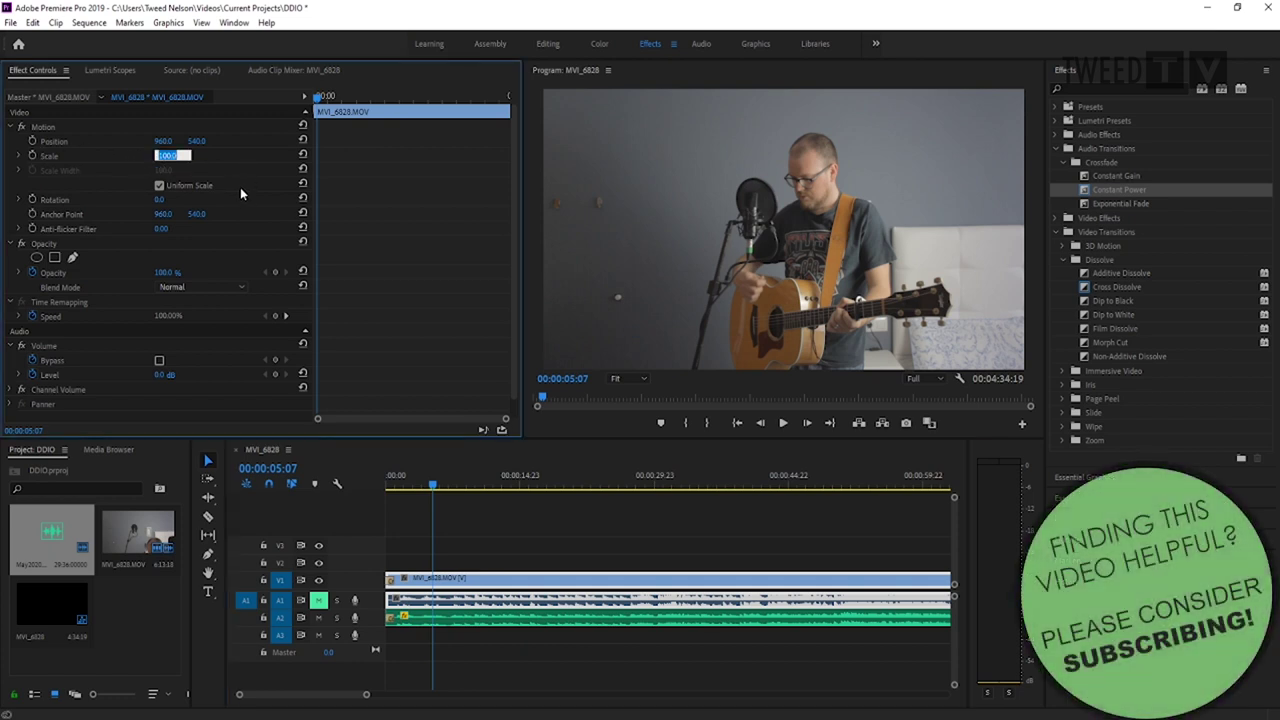
pyautogui.write('120')
pyautogui.press('Return')
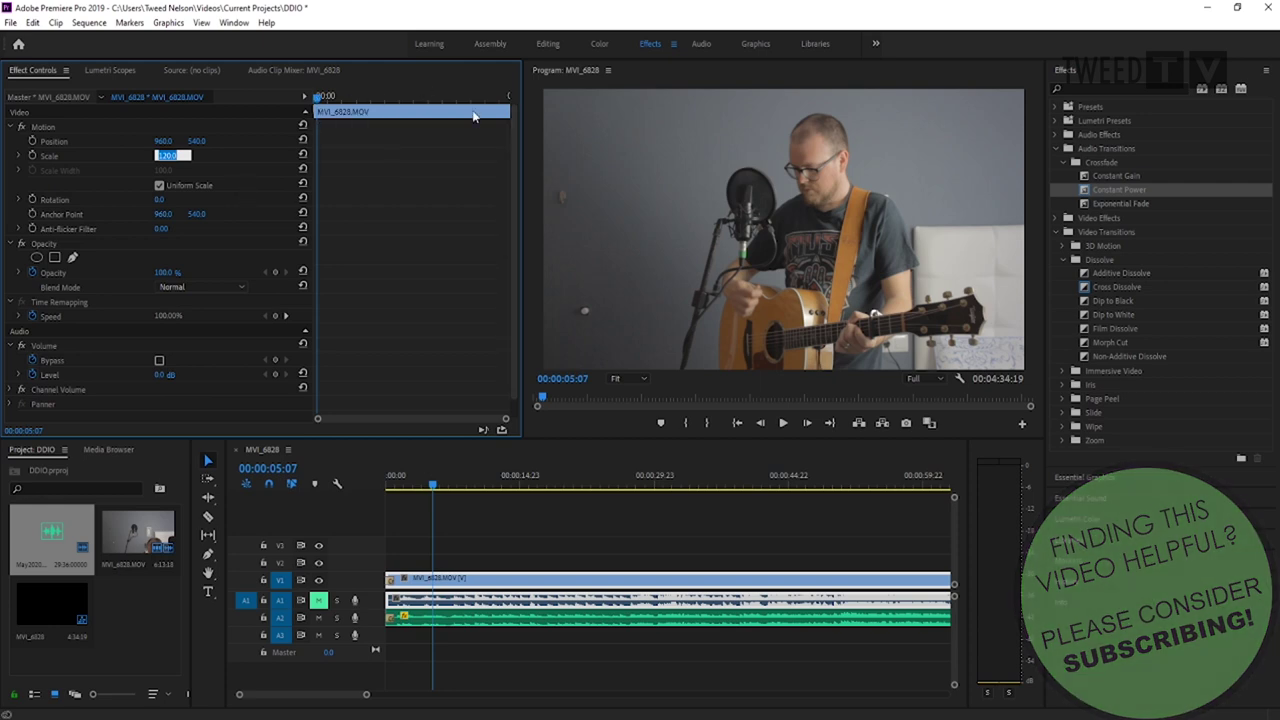
# Set the horizontal position of the MVI_6828.MOV clip to 880 to reframe the guitarist.
pyautogui.click(165, 141)
pyautogui.hotkey('shift', 'Down')
pyautogui.hotkey('shift', 'Down')
pyautogui.hotkey('shift', 'Down')
pyautogui.hotkey('shift', 'Down')
pyautogui.hotkey('shift', 'Down')
pyautogui.hotkey('shift', 'Down')
pyautogui.hotkey('shift', 'Down')
pyautogui.hotkey('shift', 'Down')
pyautogui.hotkey('shift', 'Down')
pyautogui.hotkey('shift', 'Down')
pyautogui.hotkey('shift', 'Down')
pyautogui.hotkey('shift', 'Up')
pyautogui.hotkey('shift', 'Up')
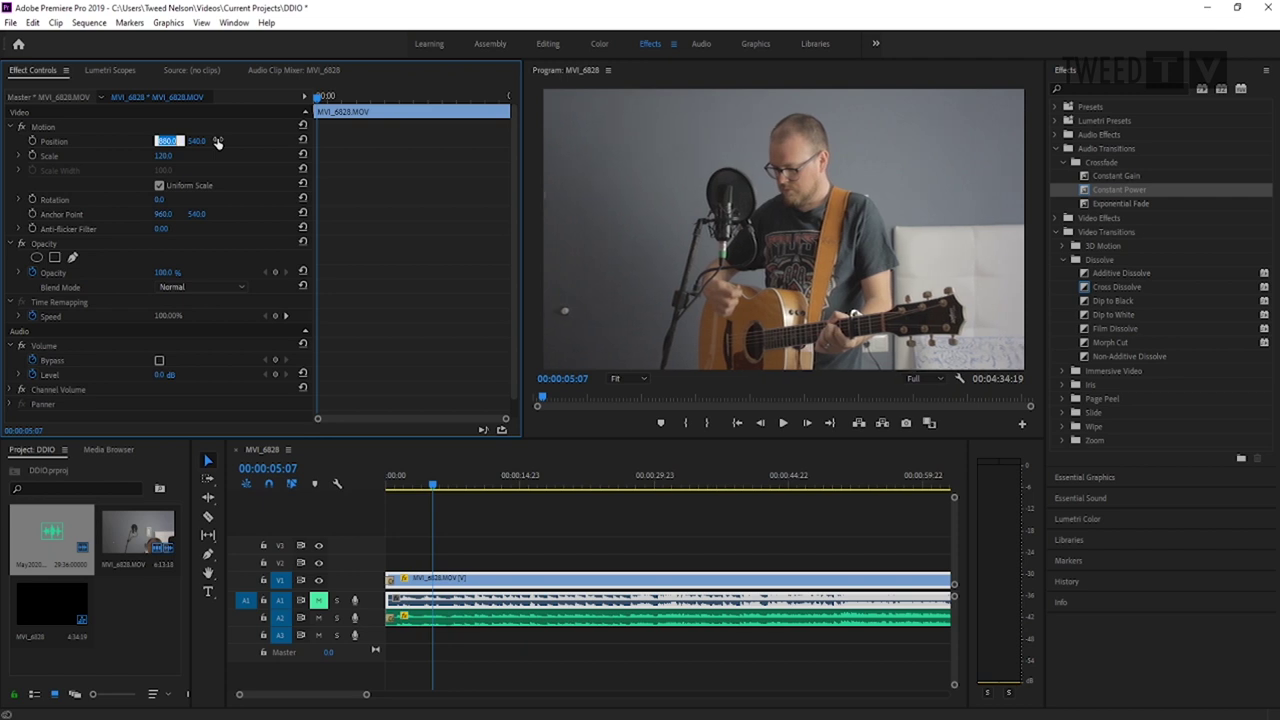
pyautogui.hotkey('shift', 'Down')
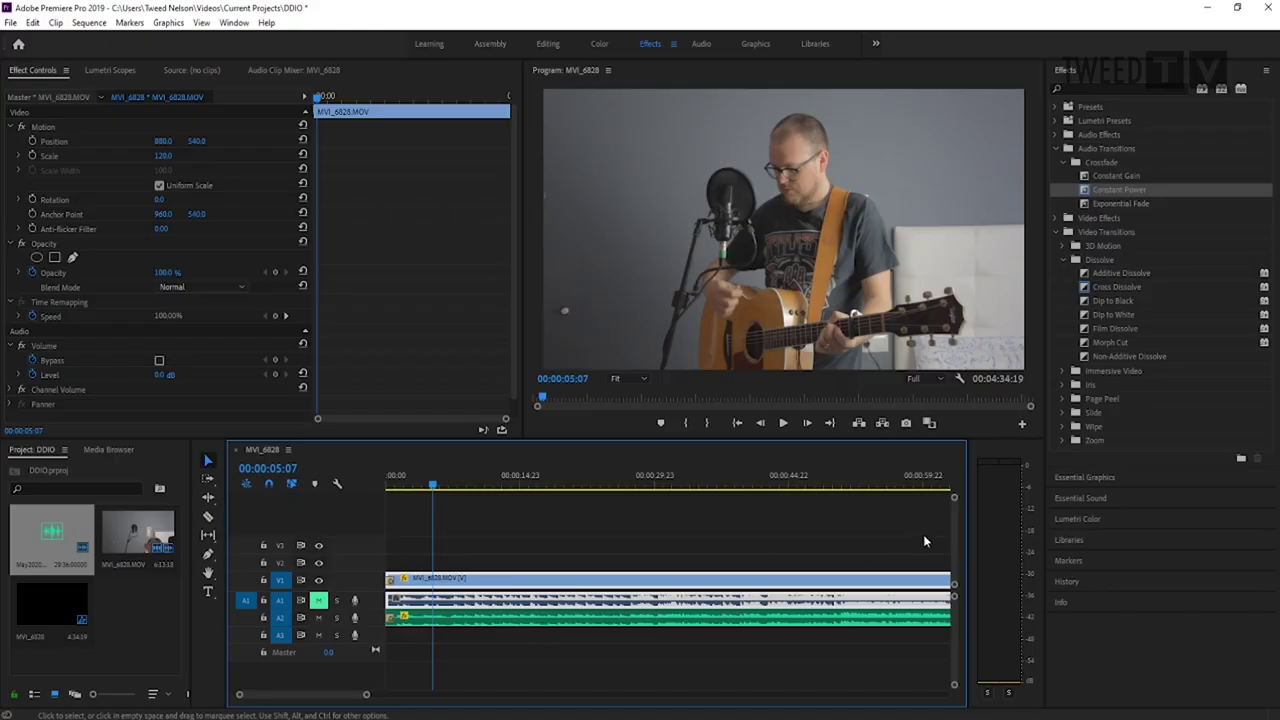
# Correct the MVI_6828.MOV clip's white balance in Lumetri Color by sampling the wall and finally the white headboard.
pyautogui.click(1097, 519)
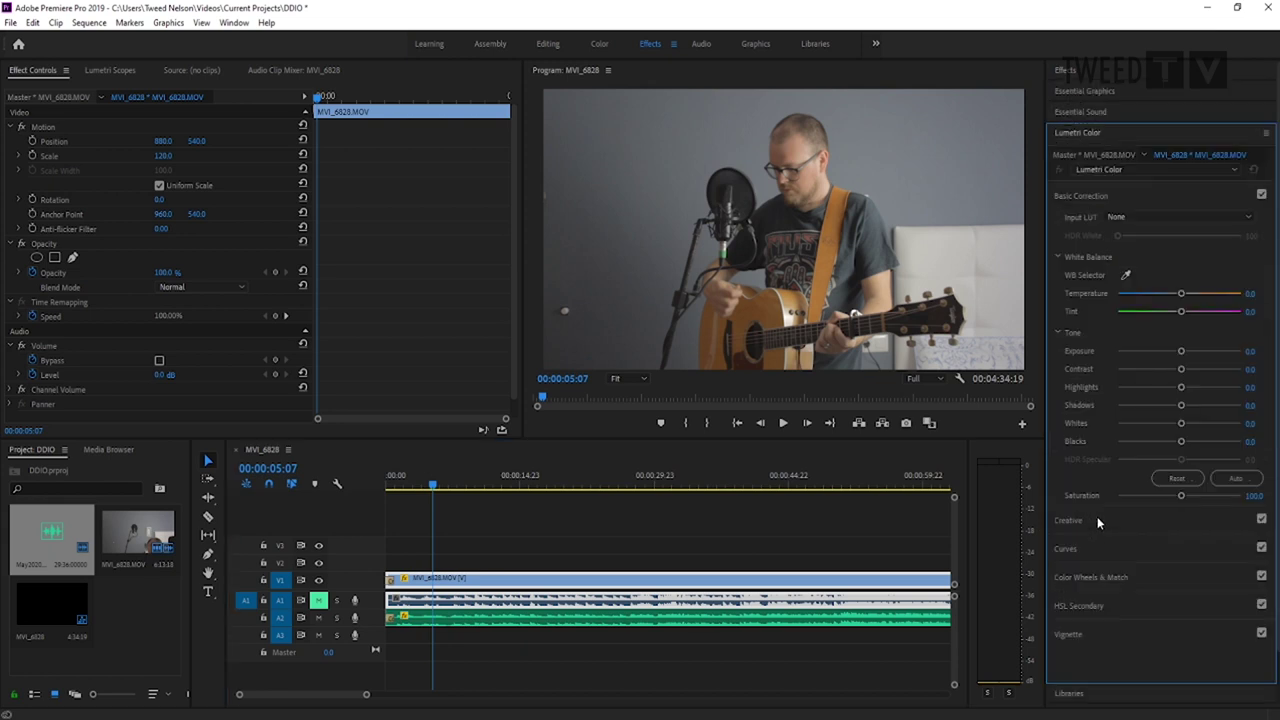
pyautogui.click(1125, 276)
pyautogui.click(937, 250)
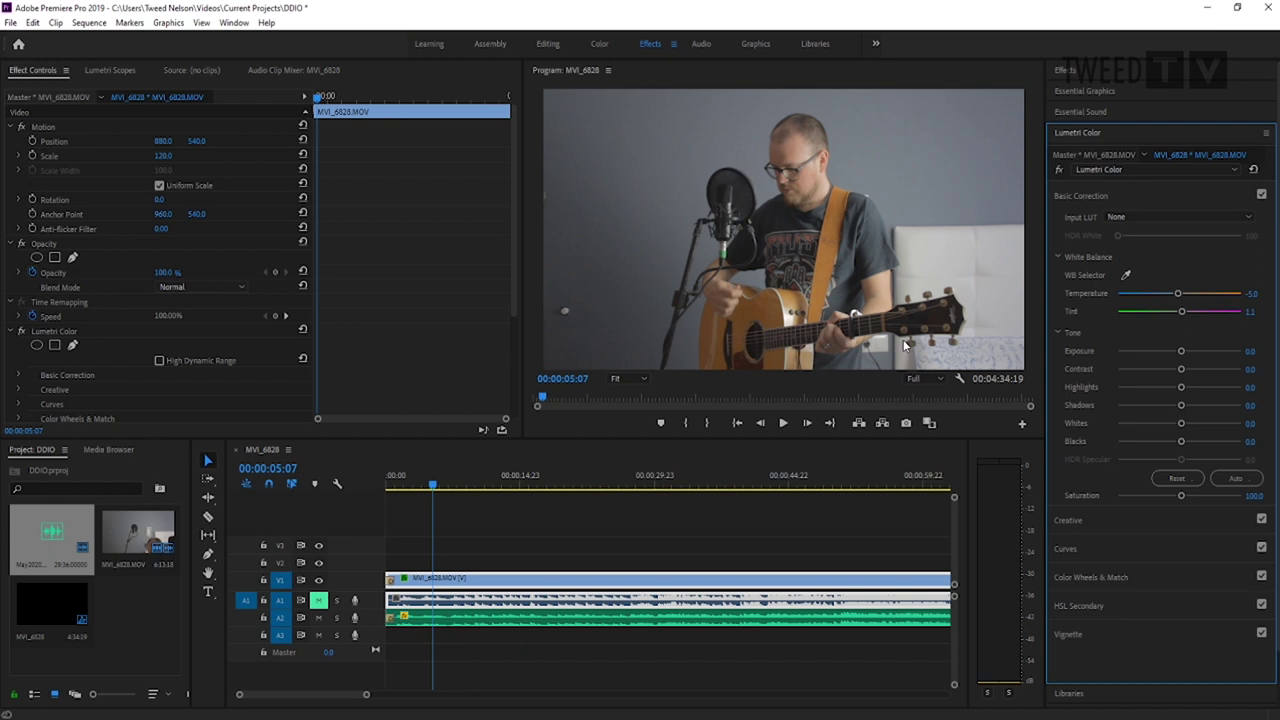
pyautogui.click(1126, 275)
pyautogui.click(881, 158)
pyautogui.click(1126, 275)
pyautogui.click(951, 250)
# Raise the MVI_6828.MOV clip's exposure to 0.5 and increase its contrast slightly in Basic Correction.
pyautogui.moveTo(1183, 355); pyautogui.dragTo(1186, 354)
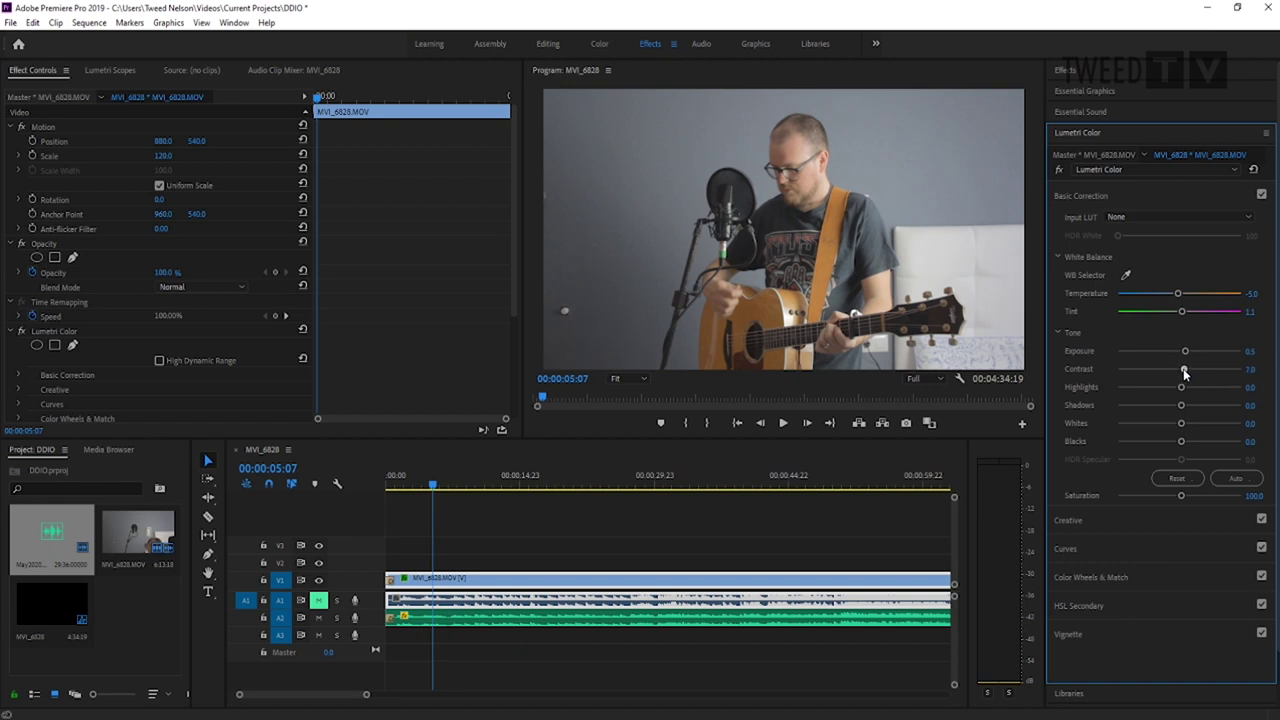
pyautogui.click(1251, 369)
pyautogui.press('Return')
# Set the Sharpen amount to 50 in the clip's Creative adjustments.
pyautogui.click(1068, 521)
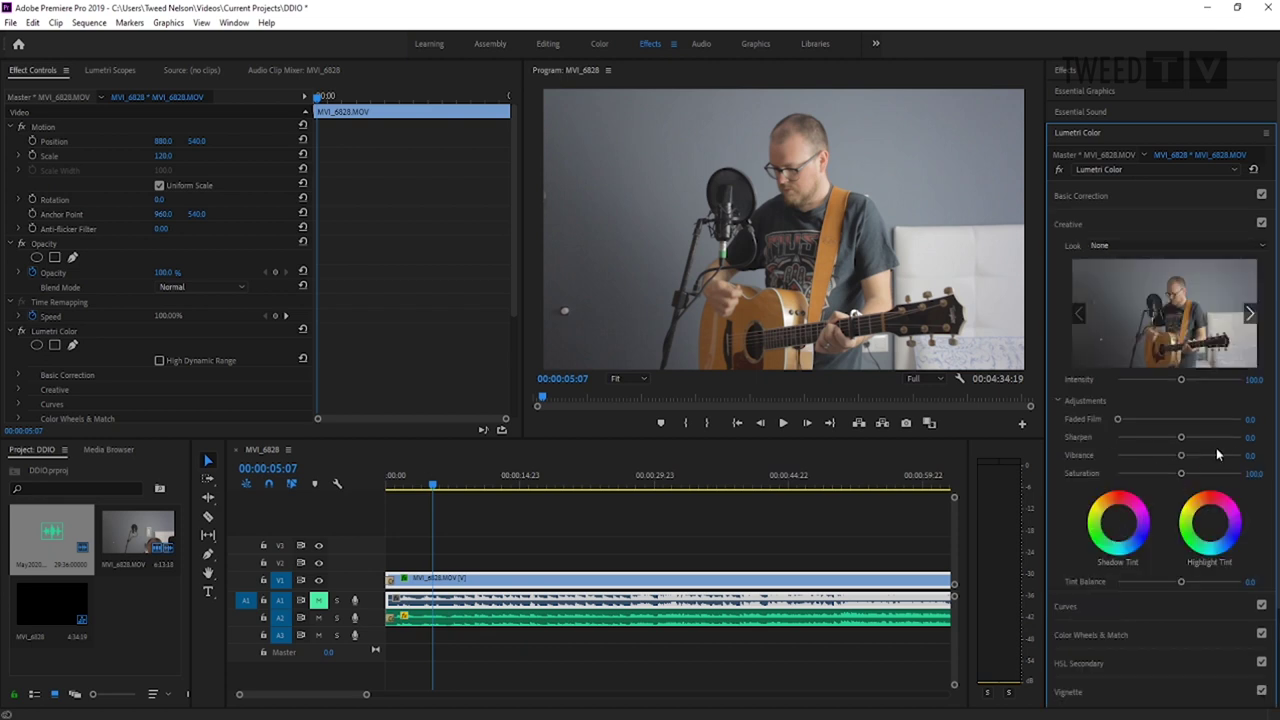
pyautogui.click(1251, 437)
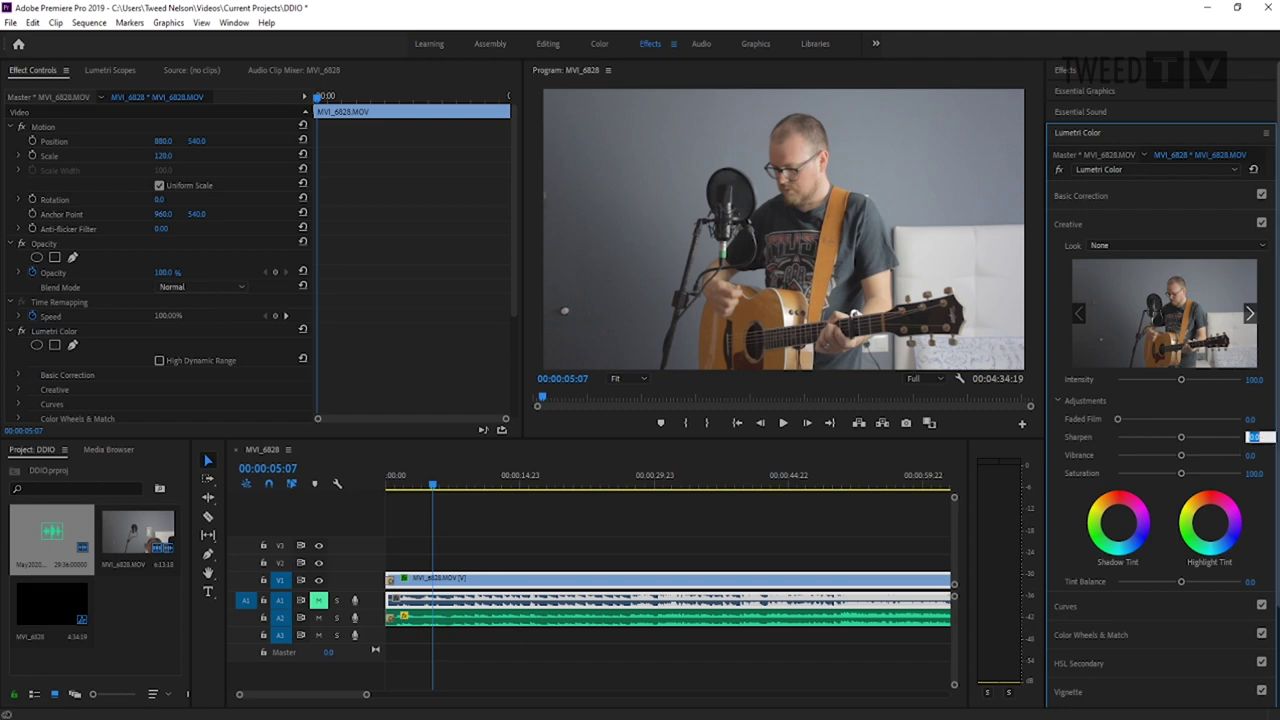
pyautogui.write('50')
pyautogui.press('Return')
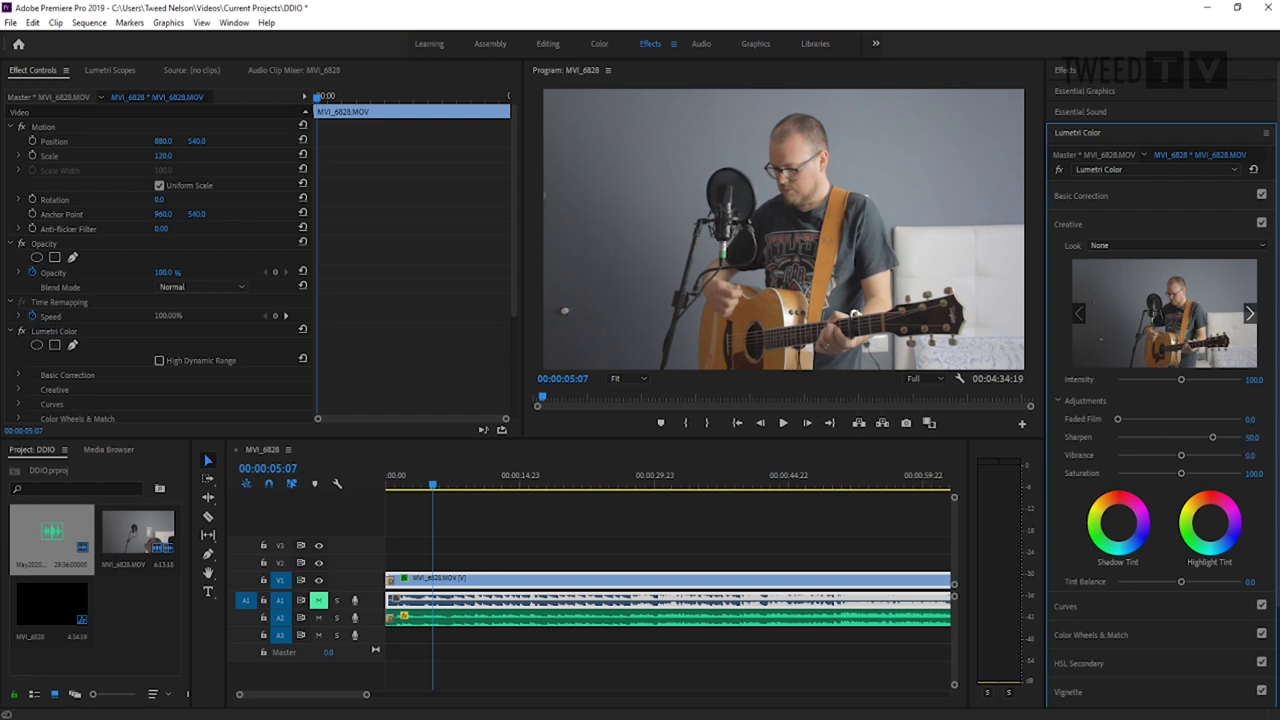
# Darken the clip's shadows and lift its midtones slightly in Color Wheels & Match, returning to the effects list.
pyautogui.click(1117, 634)
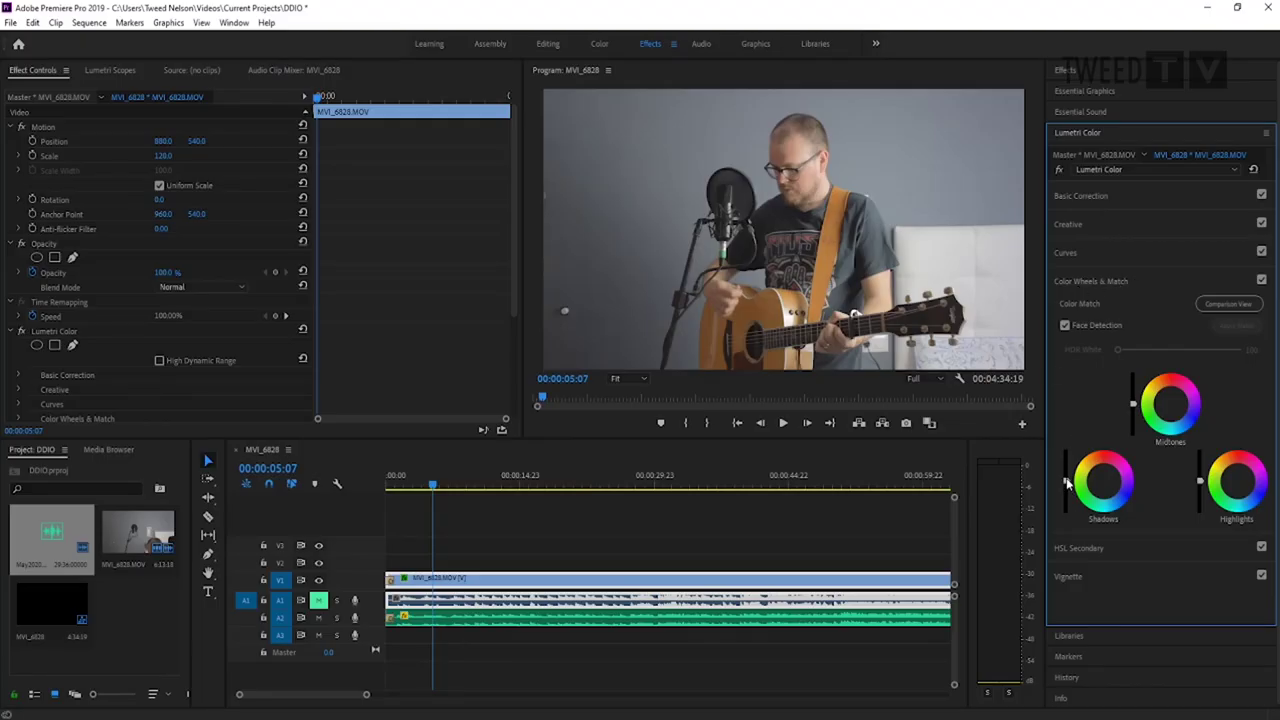
pyautogui.moveTo(1066, 483); pyautogui.dragTo(1066, 494)
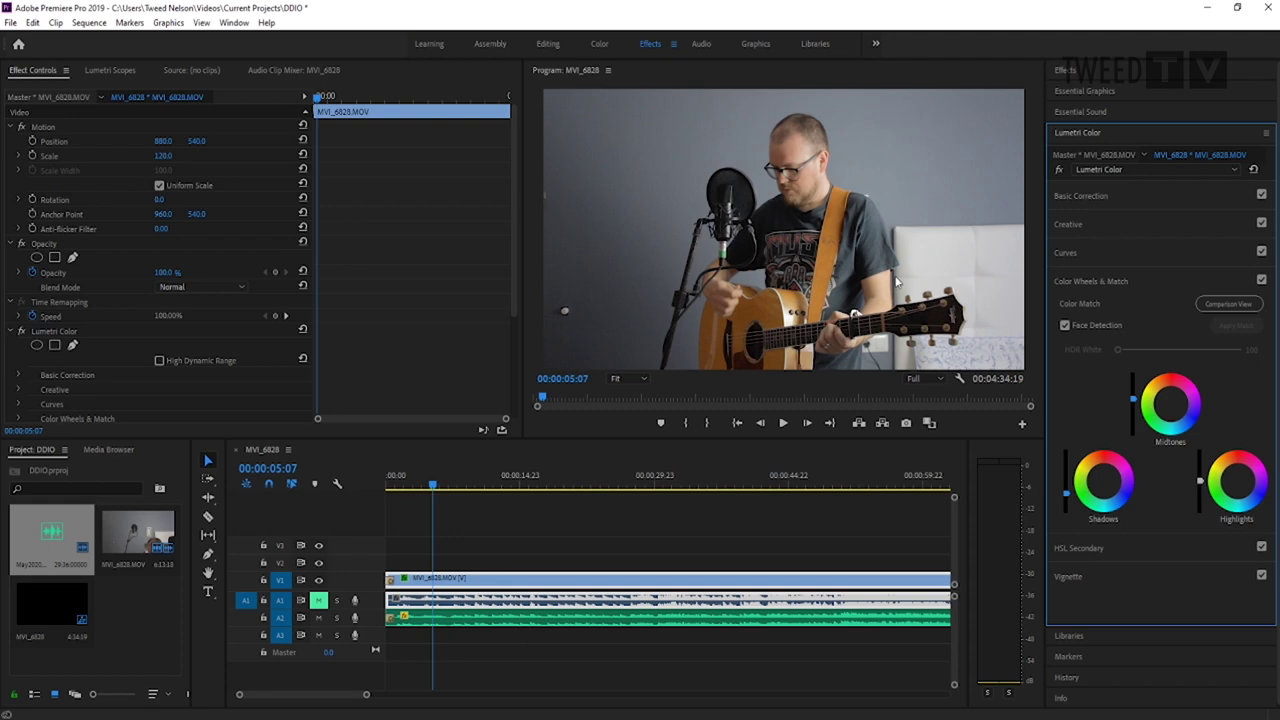
pyautogui.click(1078, 74)
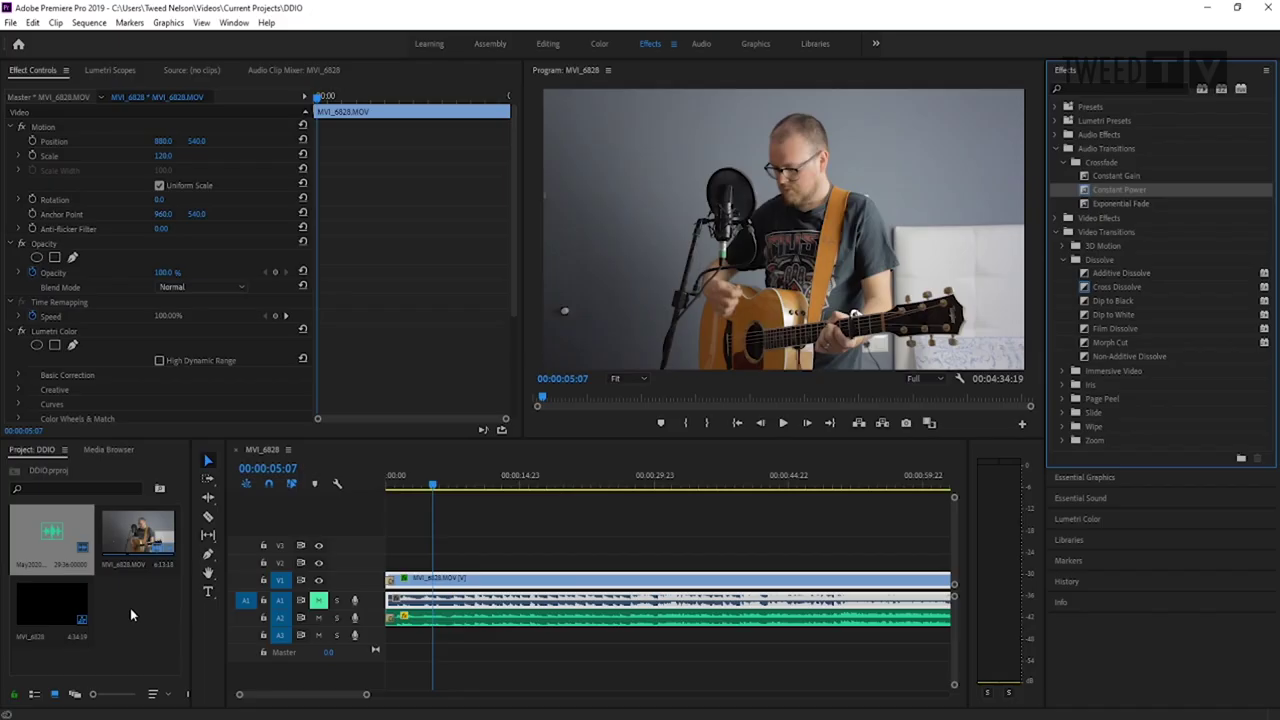
# Import the tweedtv, tweedtvdark, instagram and twitter PNG images from the Tweed TV folder on Tweed Storage 1 (D:).
pyautogui.rightClick(130, 608)
pyautogui.click(169, 456)
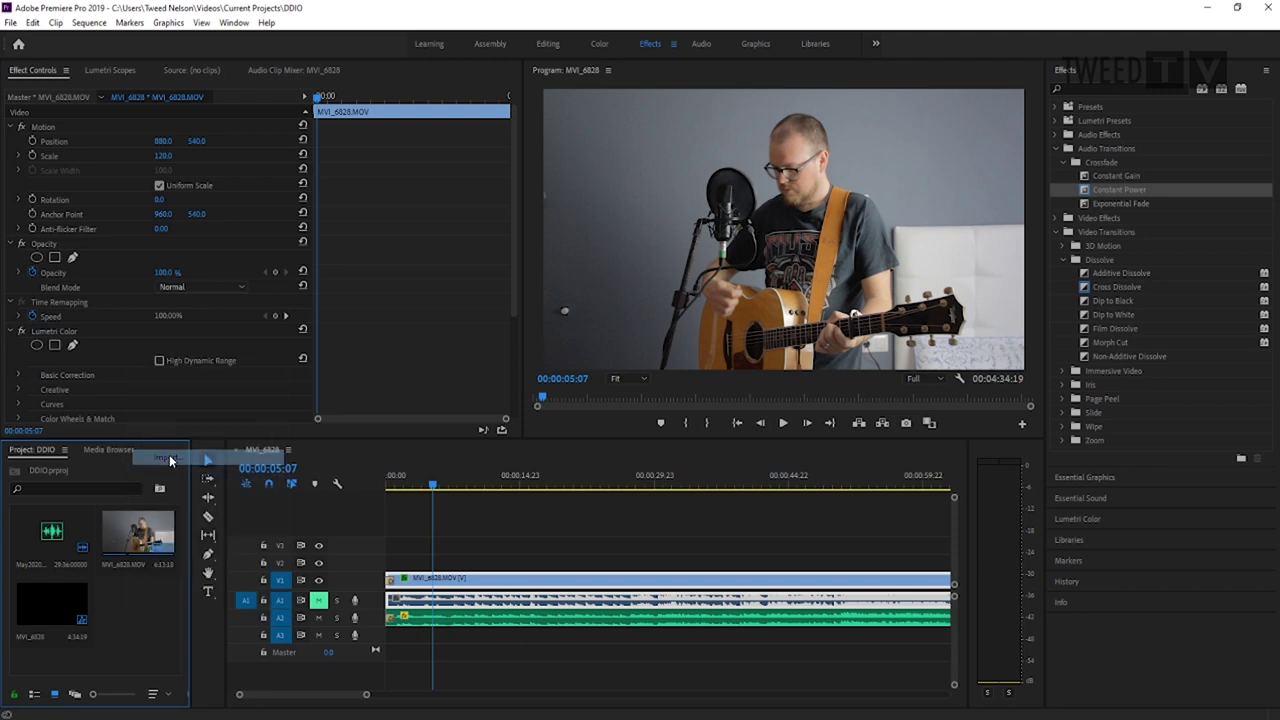
pyautogui.scroll(-2, 55, 268)
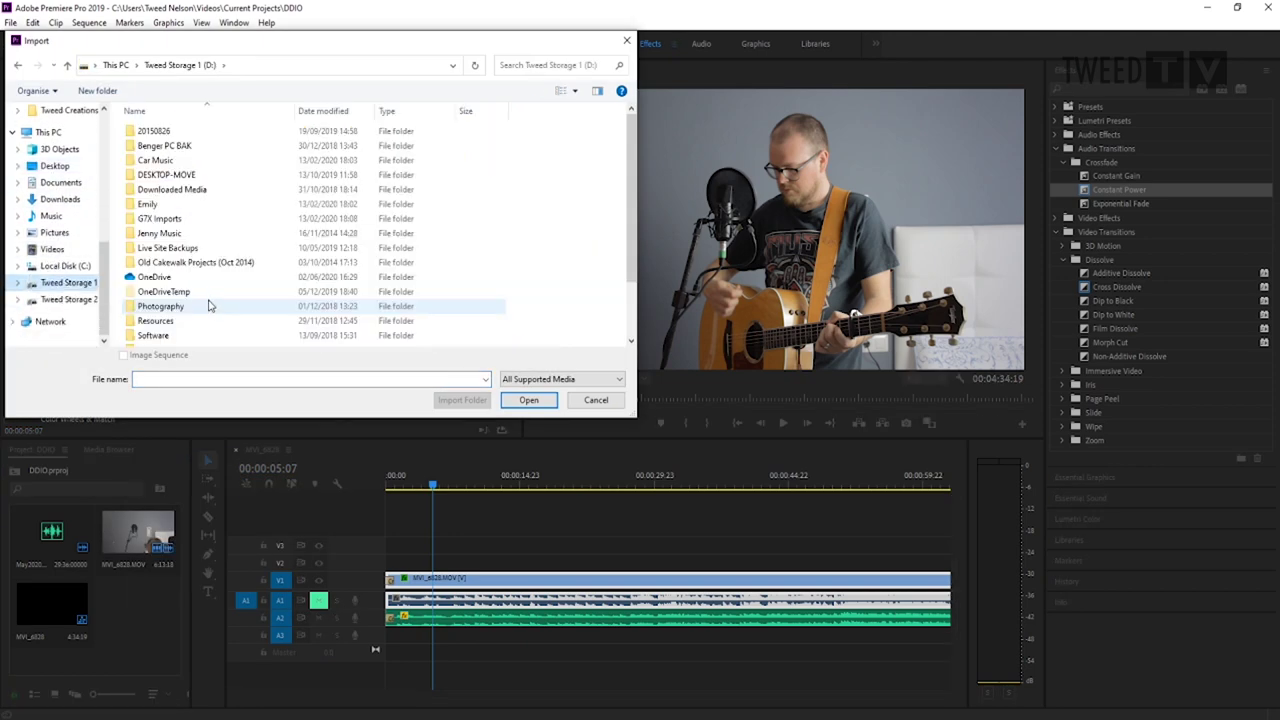
pyautogui.scroll(-2, 186, 323)
pyautogui.click(155, 311)
pyautogui.doubleClick(155, 311)
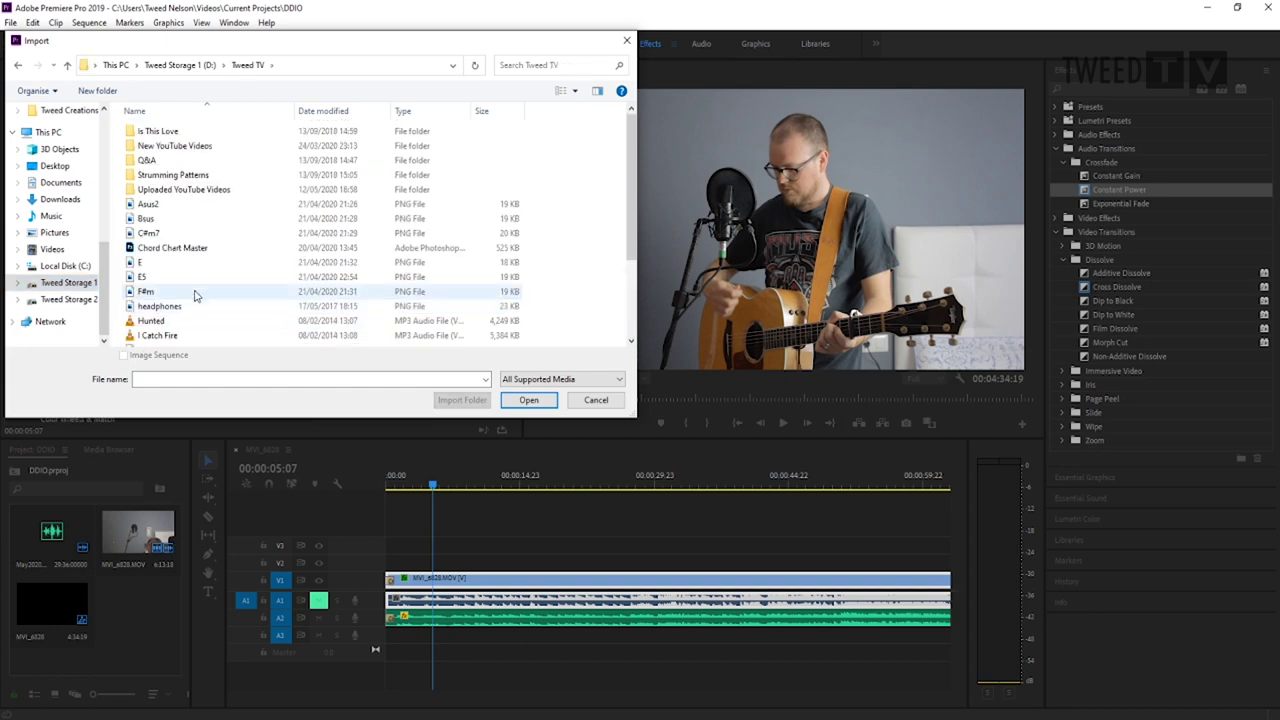
pyautogui.scroll(-3, 180, 300)
pyautogui.click(160, 309)
pyautogui.keyDown('ctrl'); pyautogui.click(152, 295); pyautogui.keyUp('ctrl')
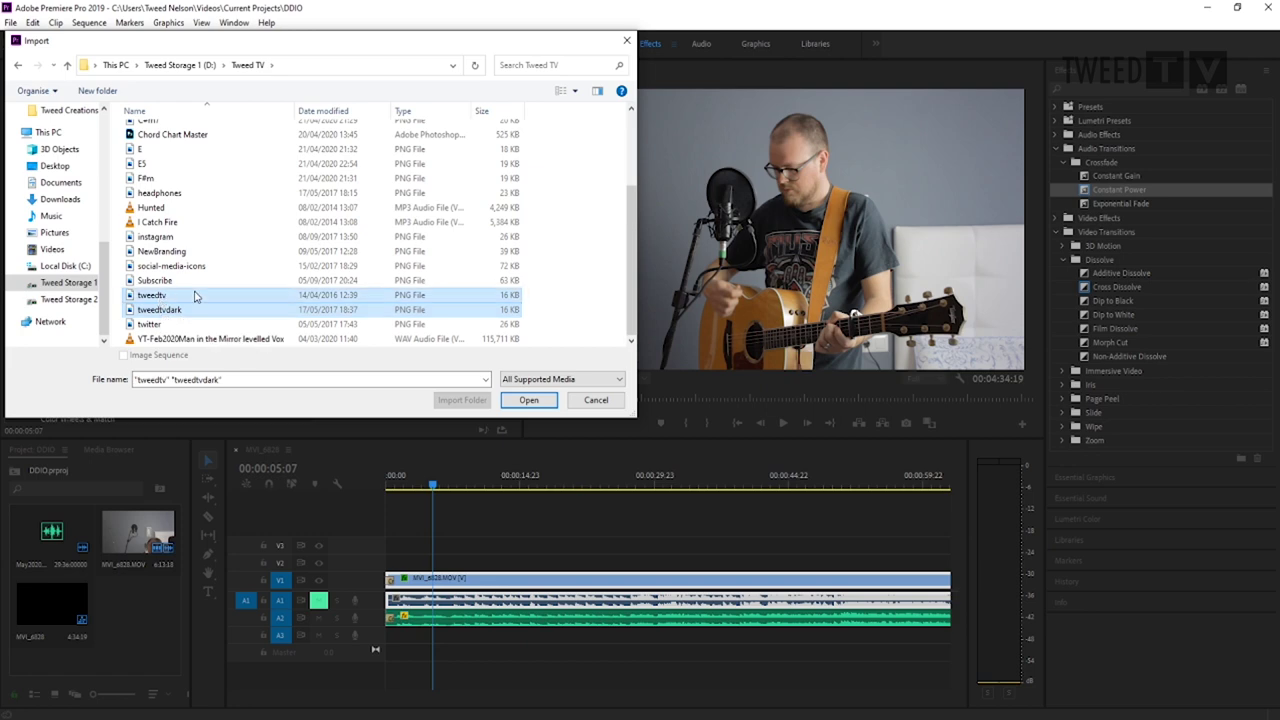
pyautogui.keyDown('ctrl'); pyautogui.click(157, 239); pyautogui.keyUp('ctrl')
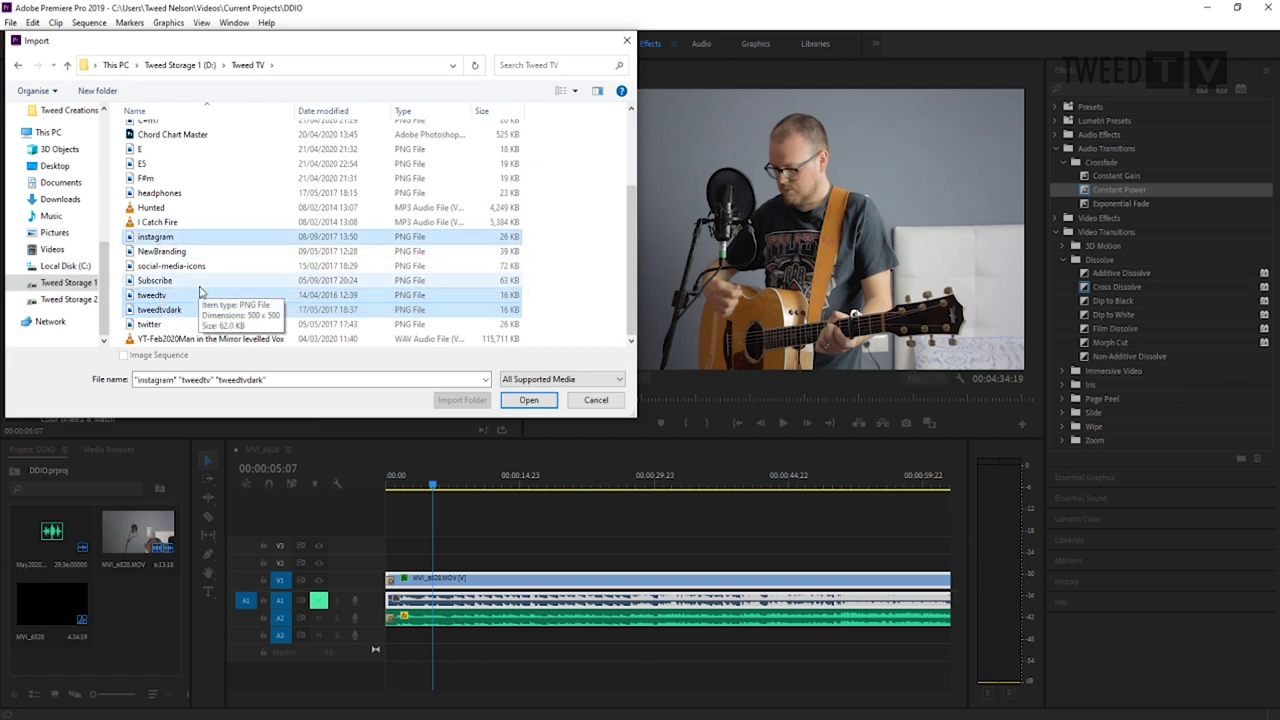
pyautogui.keyDown('ctrl'); pyautogui.click(171, 325); pyautogui.keyUp('ctrl')
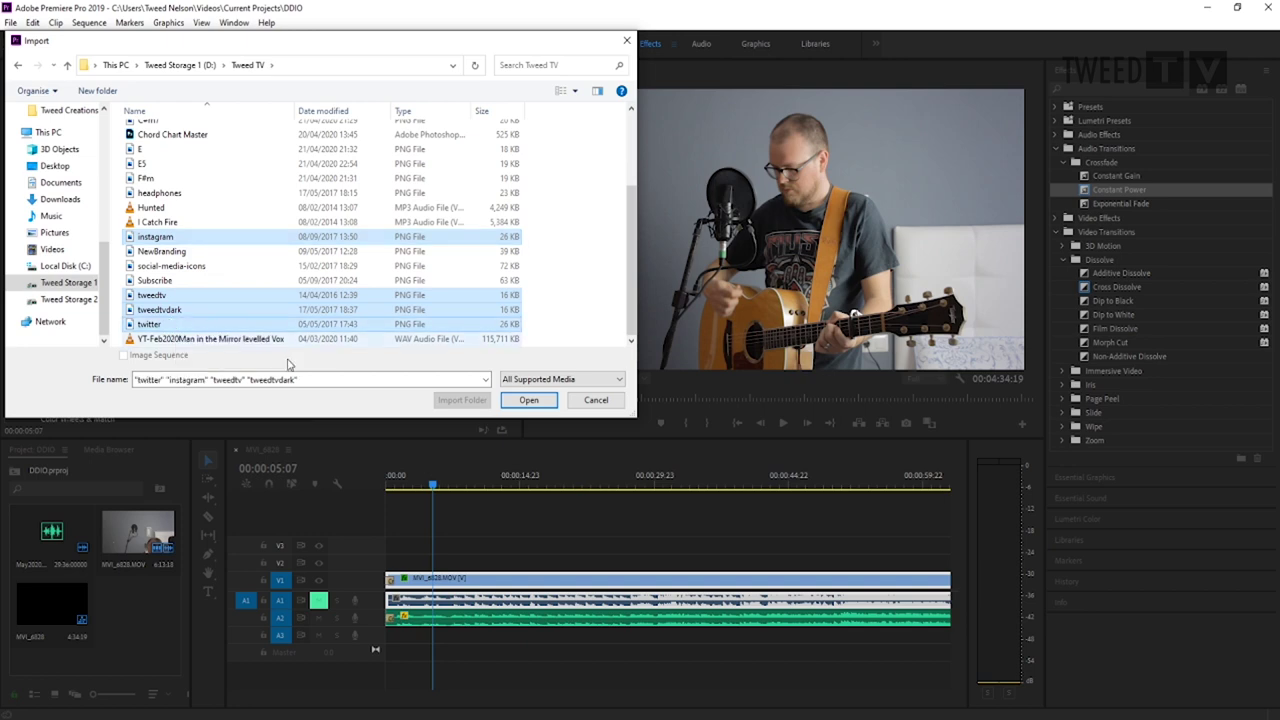
pyautogui.click(521, 401)
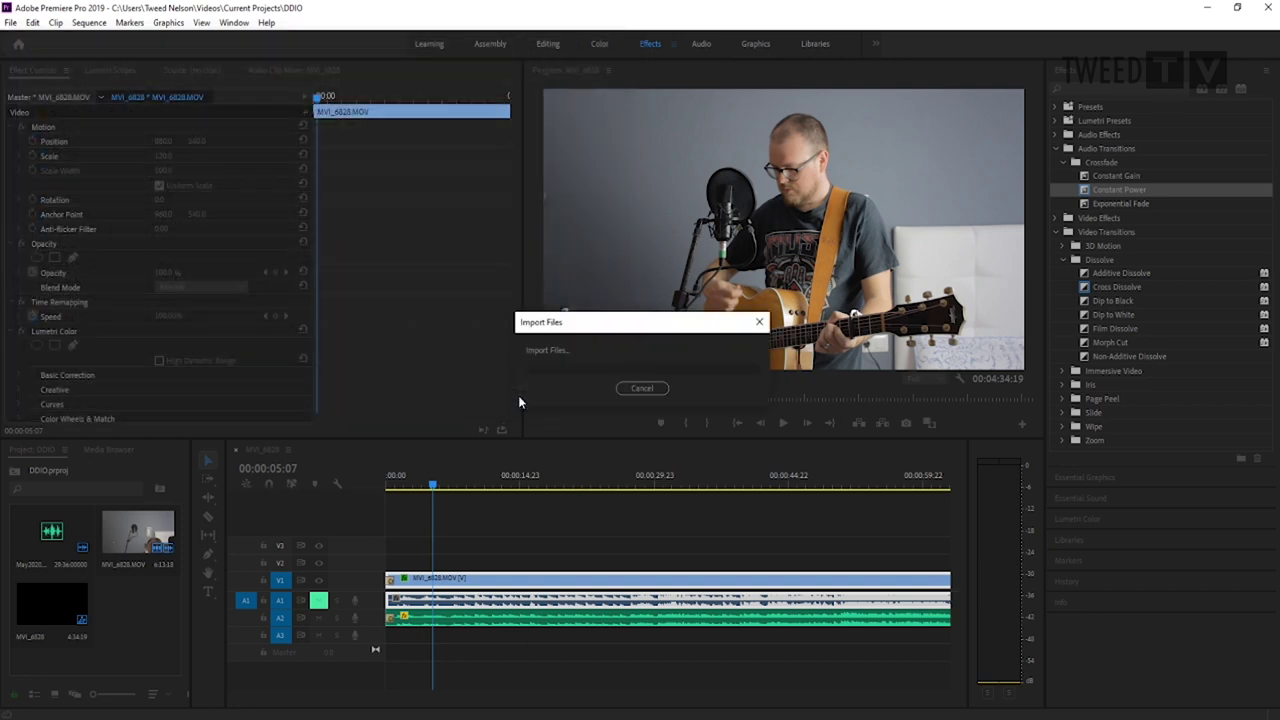
# Place tweedtv.png on track V2, extend it to the end of the video, and check the frame at 00:03:57:06.
pyautogui.click(116, 634)
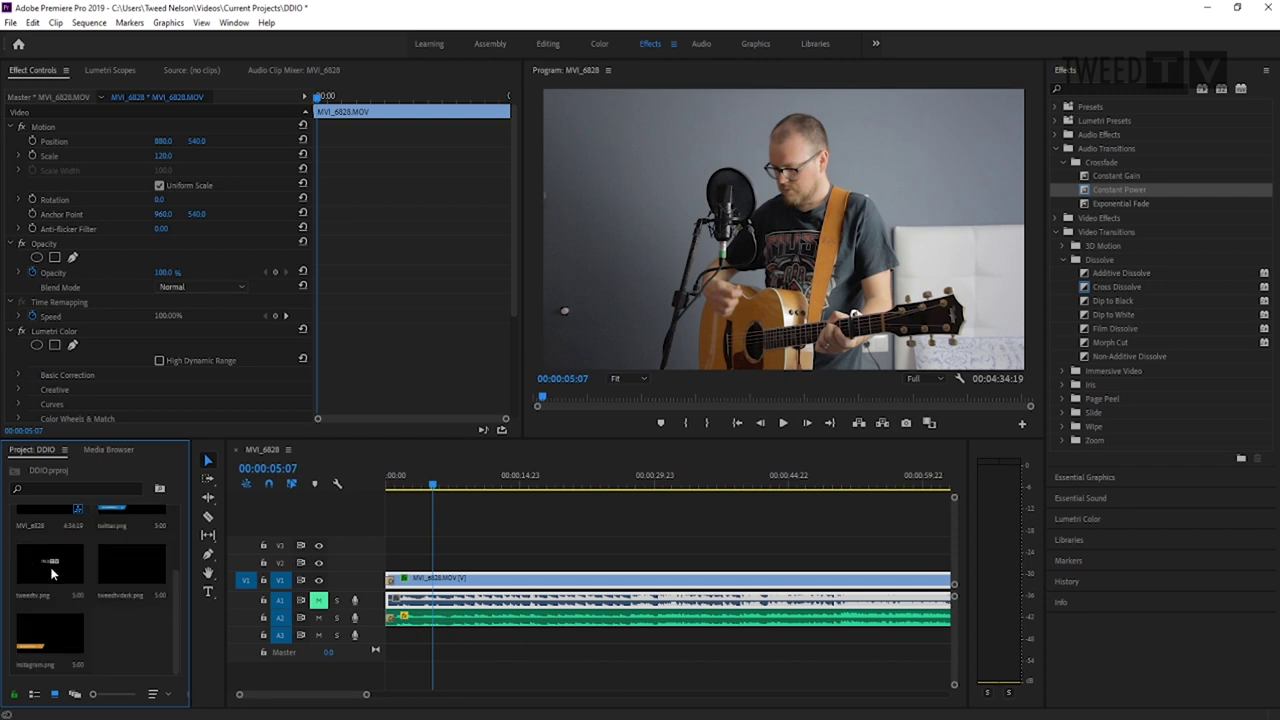
pyautogui.moveTo(50, 572); pyautogui.dragTo(821, 563)
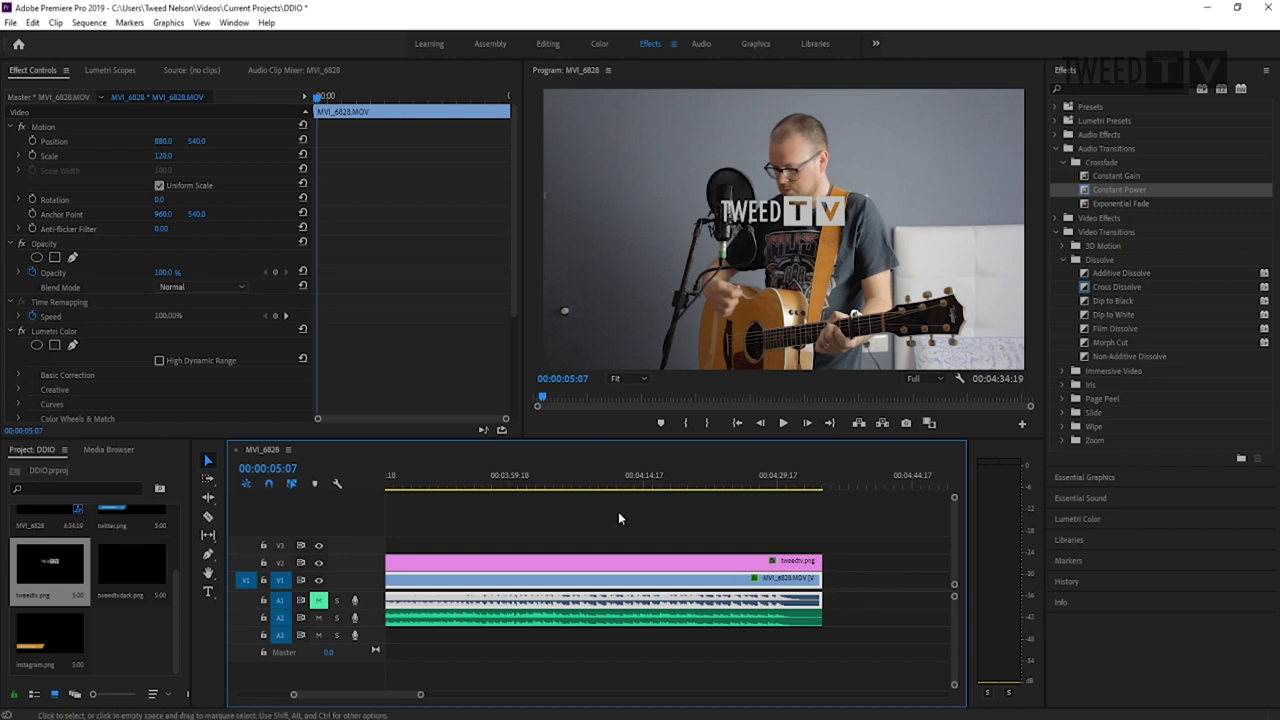
pyautogui.click(489, 484)
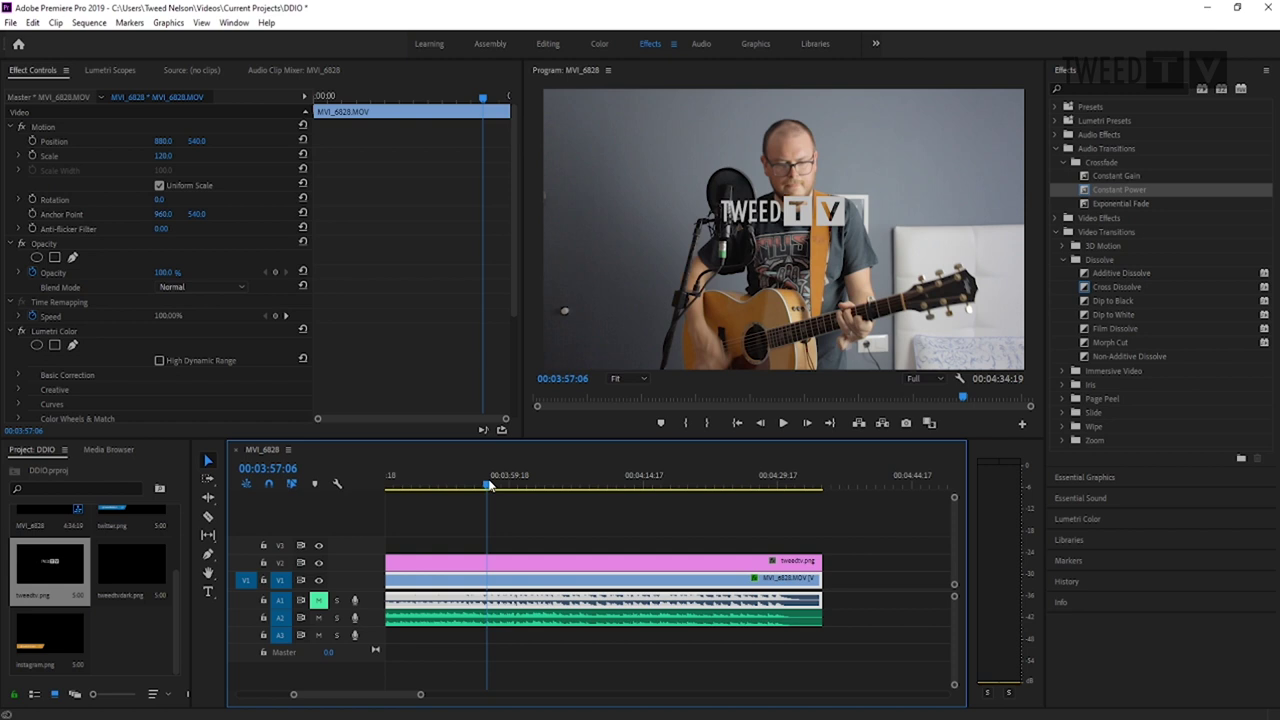
# Reduce the scale of the tweedtv.png logo on track V2 to 50.
pyautogui.click(466, 564)
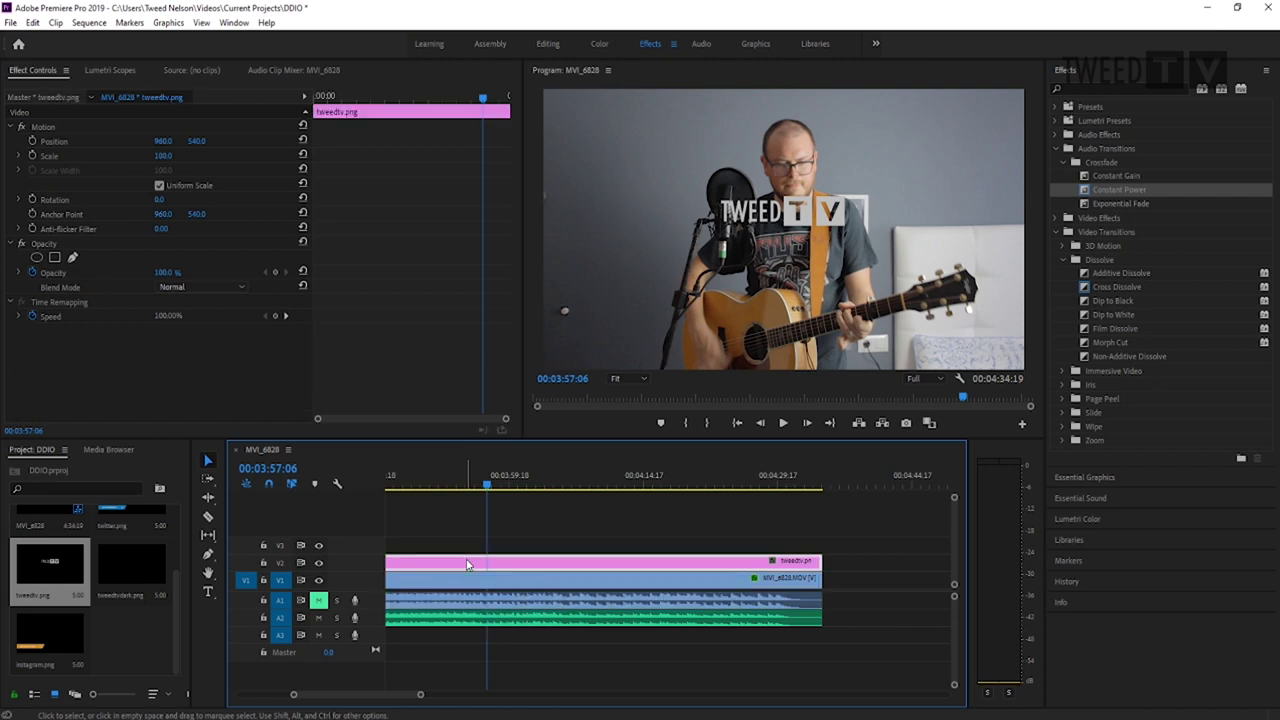
pyautogui.click(164, 157)
pyautogui.press('Down')
pyautogui.press('Down')
pyautogui.press('Down')
pyautogui.press('Down')
pyautogui.press('Down')
pyautogui.press('Down')
pyautogui.press('Down')
pyautogui.press('Down')
pyautogui.press('Down')
pyautogui.press('Down')
pyautogui.press('Down')
pyautogui.press('Down')
pyautogui.press('Down')
pyautogui.press('Down')
pyautogui.press('Down')
pyautogui.press('Down')
pyautogui.press('Down')
pyautogui.press('Down')
pyautogui.press('Down')
pyautogui.press('Down')
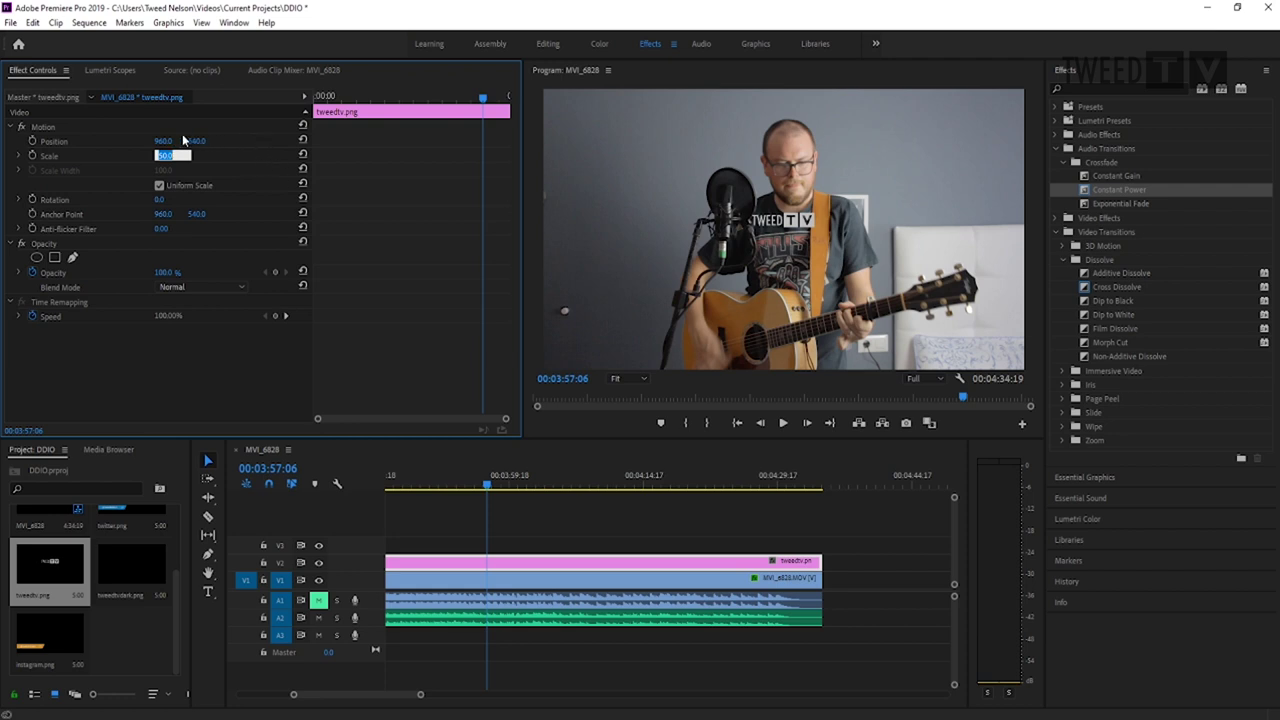
# Move the tweedtv.png logo toward the right edge of the frame with a horizontal position of 1718.
pyautogui.click(168, 140)
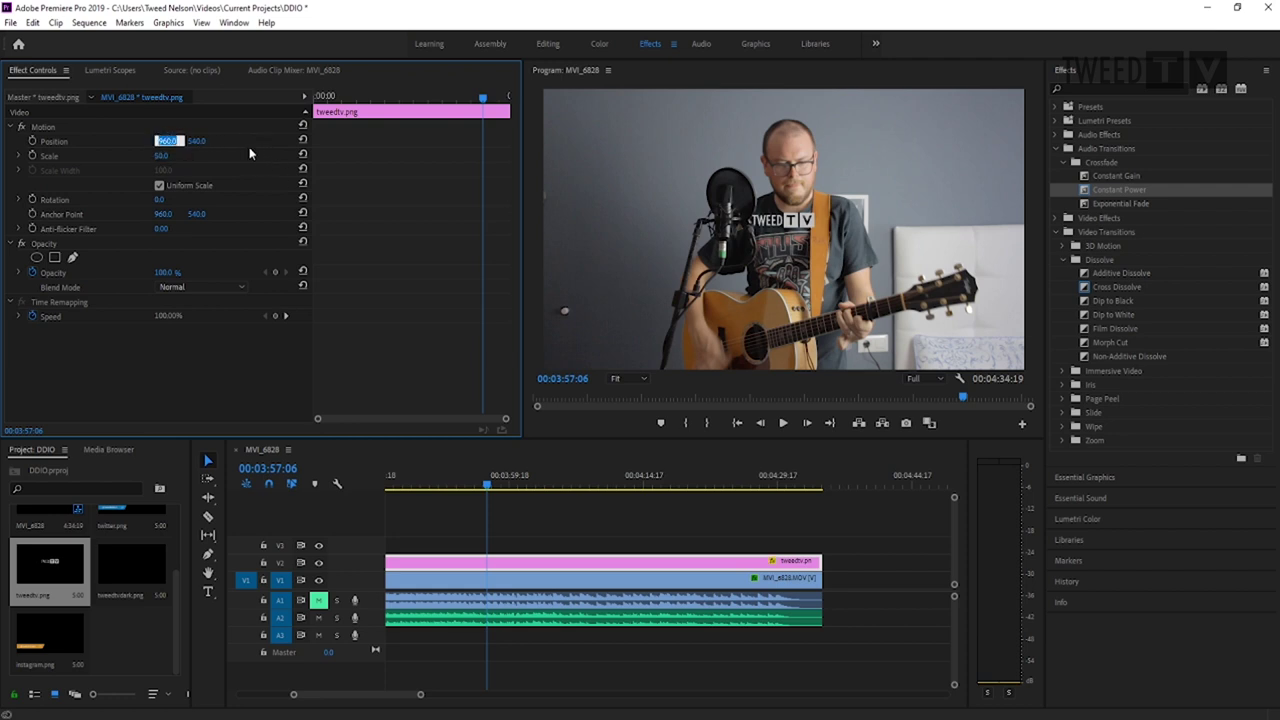
pyautogui.hotkey('shift', 'Up')
pyautogui.hotkey('shift', 'Up')
pyautogui.hotkey('shift', 'Up')
pyautogui.hotkey('shift', 'Up')
pyautogui.hotkey('shift', 'Up')
pyautogui.hotkey('shift', 'Up')
pyautogui.hotkey('shift', 'Up')
pyautogui.hotkey('shift', 'Up')
pyautogui.hotkey('shift', 'Up')
pyautogui.hotkey('shift', 'Up')
pyautogui.hotkey('shift', 'Up')
pyautogui.hotkey('shift', 'Up')
pyautogui.hotkey('shift', 'Up')
pyautogui.hotkey('shift', 'Up')
pyautogui.hotkey('shift', 'Up')
pyautogui.hotkey('shift', 'Up')
pyautogui.hotkey('shift', 'Up')
pyautogui.hotkey('shift', 'Up')
pyautogui.hotkey('shift', 'Up')
pyautogui.hotkey('shift', 'Up')
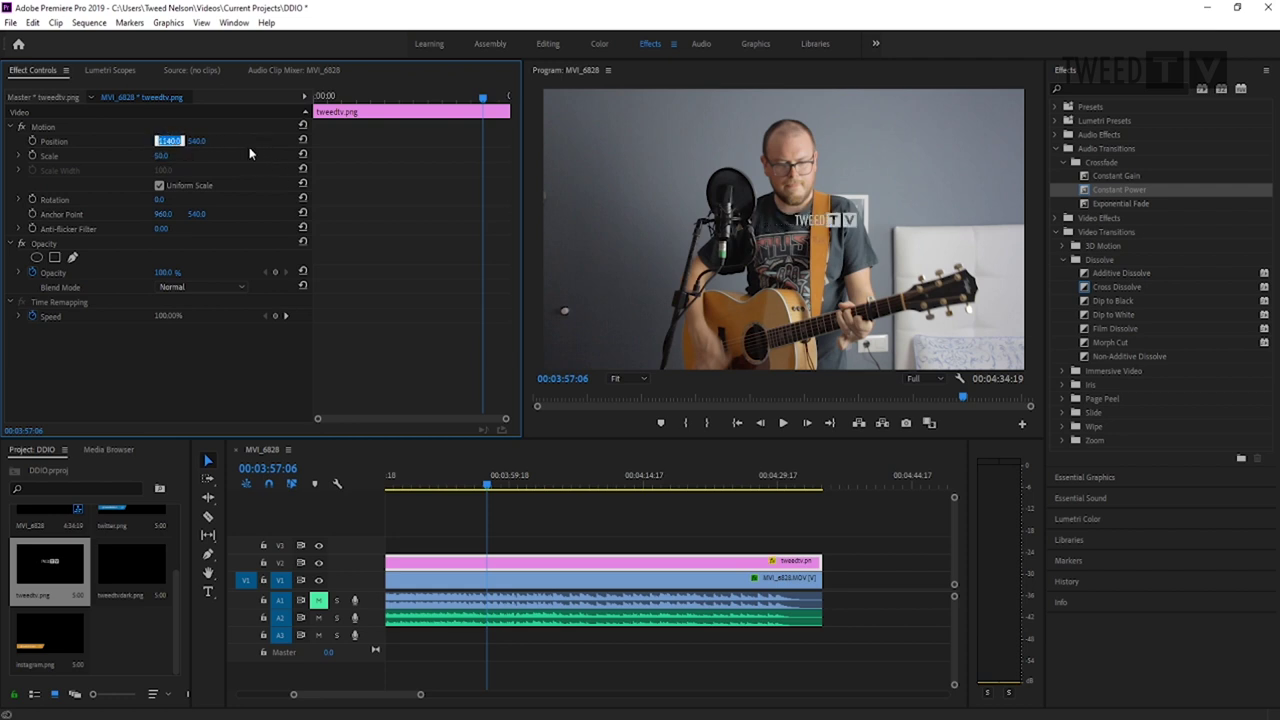
pyautogui.hotkey('shift', 'Up')
pyautogui.hotkey('shift', 'Up')
pyautogui.hotkey('shift', 'Up')
pyautogui.hotkey('shift', 'Up')
pyautogui.hotkey('shift', 'Up')
pyautogui.hotkey('shift', 'Up')
pyautogui.hotkey('shift', 'Up')
pyautogui.hotkey('shift', 'Up')
pyautogui.hotkey('shift', 'Up')
pyautogui.hotkey('shift', 'Up')
pyautogui.hotkey('shift', 'Up')
pyautogui.hotkey('shift', 'Up')
pyautogui.hotkey('shift', 'Up')
pyautogui.hotkey('shift', 'Up')
pyautogui.hotkey('shift', 'Up')
pyautogui.hotkey('shift', 'Up')
pyautogui.hotkey('shift', 'Up')
pyautogui.hotkey('shift', 'Up')
pyautogui.hotkey('shift', 'Up')
pyautogui.hotkey('shift', 'Up')
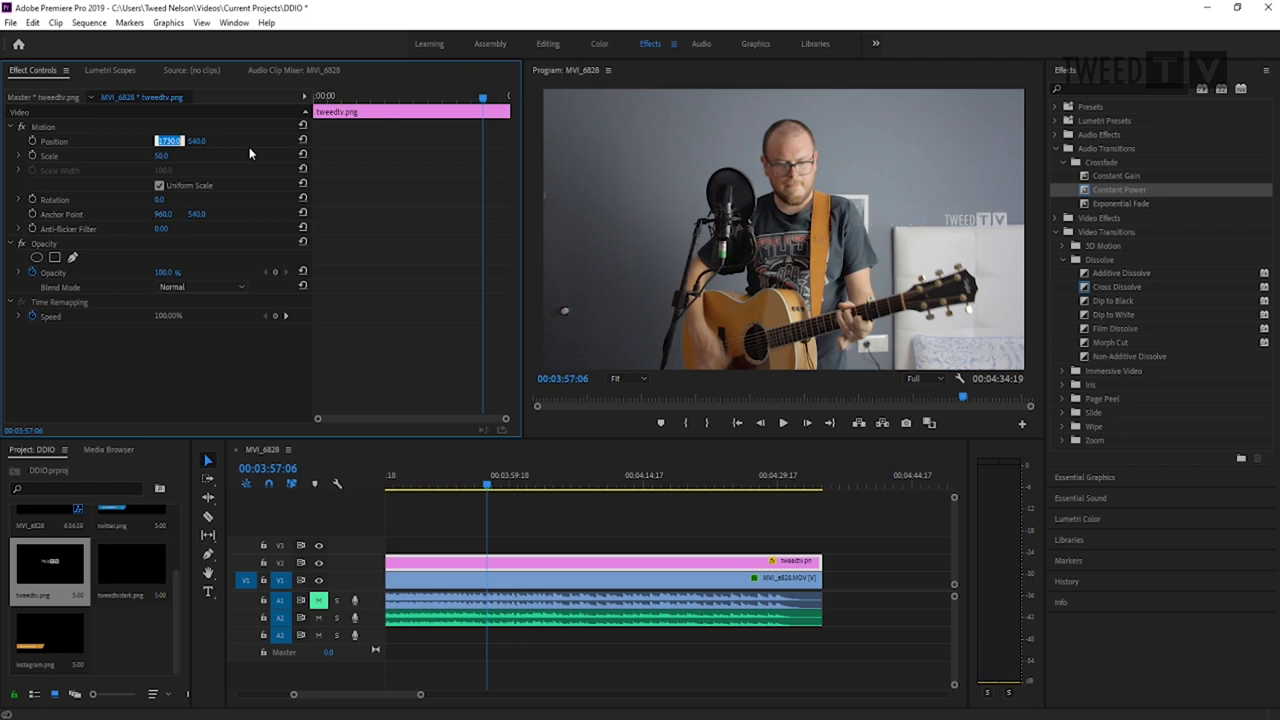
pyautogui.hotkey('shift', 'Up')
pyautogui.hotkey('shift', 'Up')
pyautogui.hotkey('shift', 'Up')
pyautogui.hotkey('shift', 'Up')
pyautogui.hotkey('shift', 'Down')
pyautogui.hotkey('shift', 'Down')
pyautogui.hotkey('shift', 'Down')
pyautogui.hotkey('shift', 'Down')
pyautogui.hotkey('shift', 'Down')
pyautogui.hotkey('shift', 'Down')
pyautogui.hotkey('shift', 'Down')
pyautogui.hotkey('shift', 'Down')
pyautogui.press('Return')
# Move the tweedtv.png logo on track V2 up to a vertical position of 145.
pyautogui.click(198, 141)
pyautogui.hotkey('shift', 'Up')
pyautogui.hotkey('shift', 'Up')
pyautogui.hotkey('shift', 'Up')
pyautogui.hotkey('shift', 'Up')
pyautogui.hotkey('shift', 'Up')
pyautogui.hotkey('shift', 'Up')
pyautogui.hotkey('shift', 'Up')
pyautogui.hotkey('shift', 'Up')
pyautogui.hotkey('shift', 'Up')
pyautogui.hotkey('shift', 'Up')
pyautogui.hotkey('shift', 'Up')
pyautogui.hotkey('shift', 'Up')
pyautogui.hotkey('shift', 'Up')
pyautogui.hotkey('shift', 'Up')
pyautogui.hotkey('shift', 'Up')
pyautogui.hotkey('shift', 'Up')
pyautogui.hotkey('shift', 'Up')
pyautogui.hotkey('shift', 'Up')
pyautogui.hotkey('shift', 'Up')
pyautogui.hotkey('shift', 'Up')
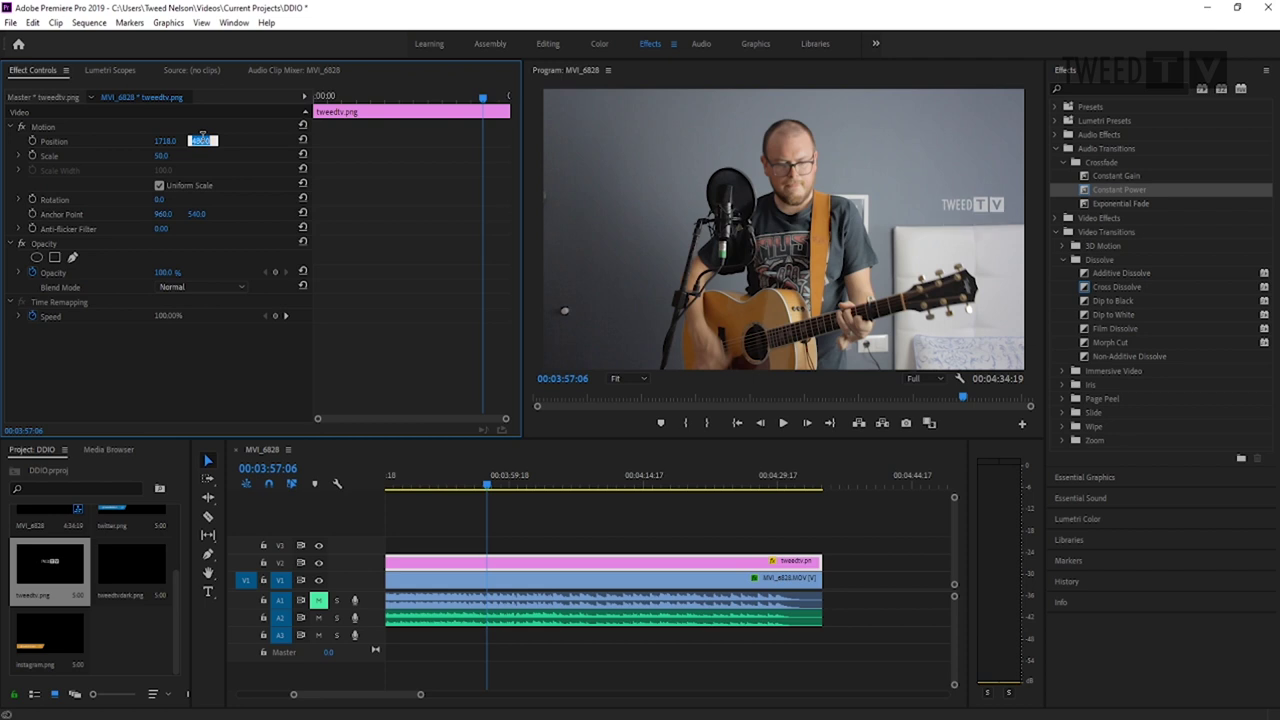
pyautogui.hotkey('shift', 'Up')
pyautogui.hotkey('shift', 'Up')
pyautogui.hotkey('shift', 'Up')
pyautogui.hotkey('shift', 'Up')
pyautogui.hotkey('shift', 'Up')
pyautogui.hotkey('shift', 'Up')
pyautogui.hotkey('shift', 'Up')
pyautogui.hotkey('shift', 'Up')
pyautogui.hotkey('shift', 'Up')
pyautogui.hotkey('shift', 'Up')
pyautogui.hotkey('shift', 'Up')
pyautogui.hotkey('shift', 'Up')
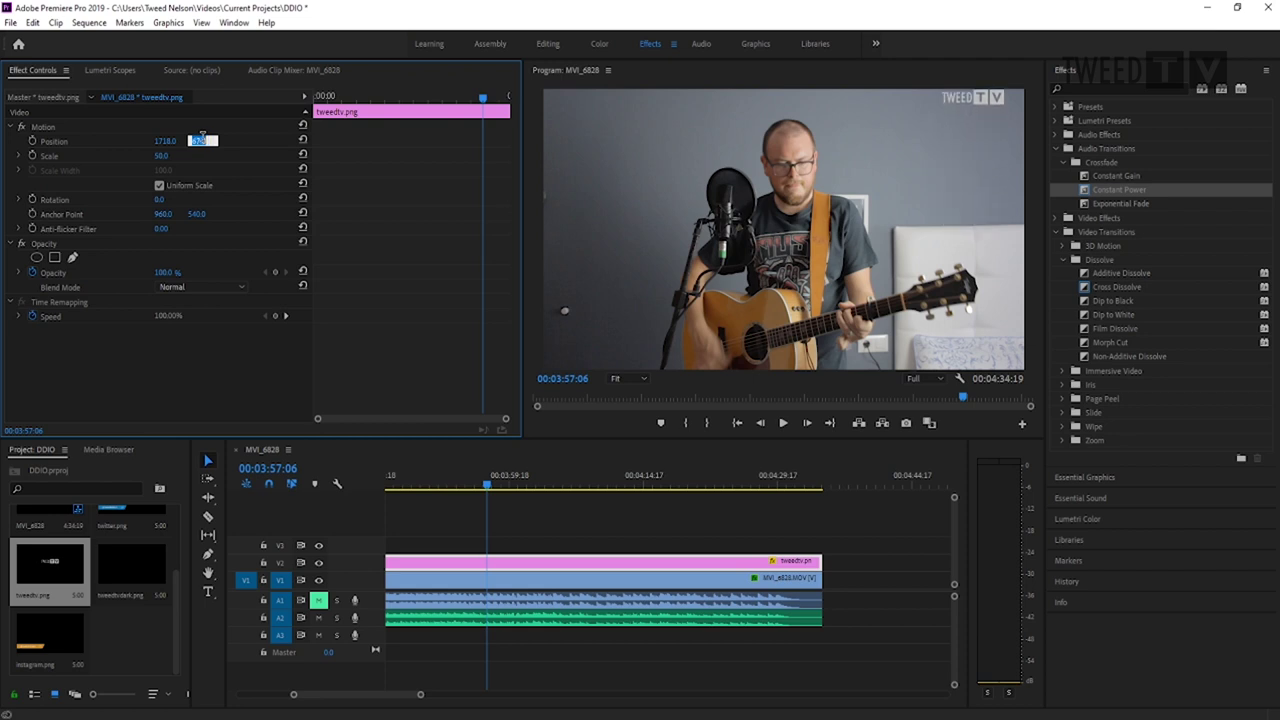
pyautogui.hotkey('shift', 'Down')
pyautogui.hotkey('shift', 'Down')
pyautogui.hotkey('shift', 'Down')
pyautogui.hotkey('shift', 'Down')
pyautogui.hotkey('shift', 'Down')
pyautogui.hotkey('shift', 'Down')
pyautogui.hotkey('shift', 'Down')
pyautogui.hotkey('shift', 'Down')
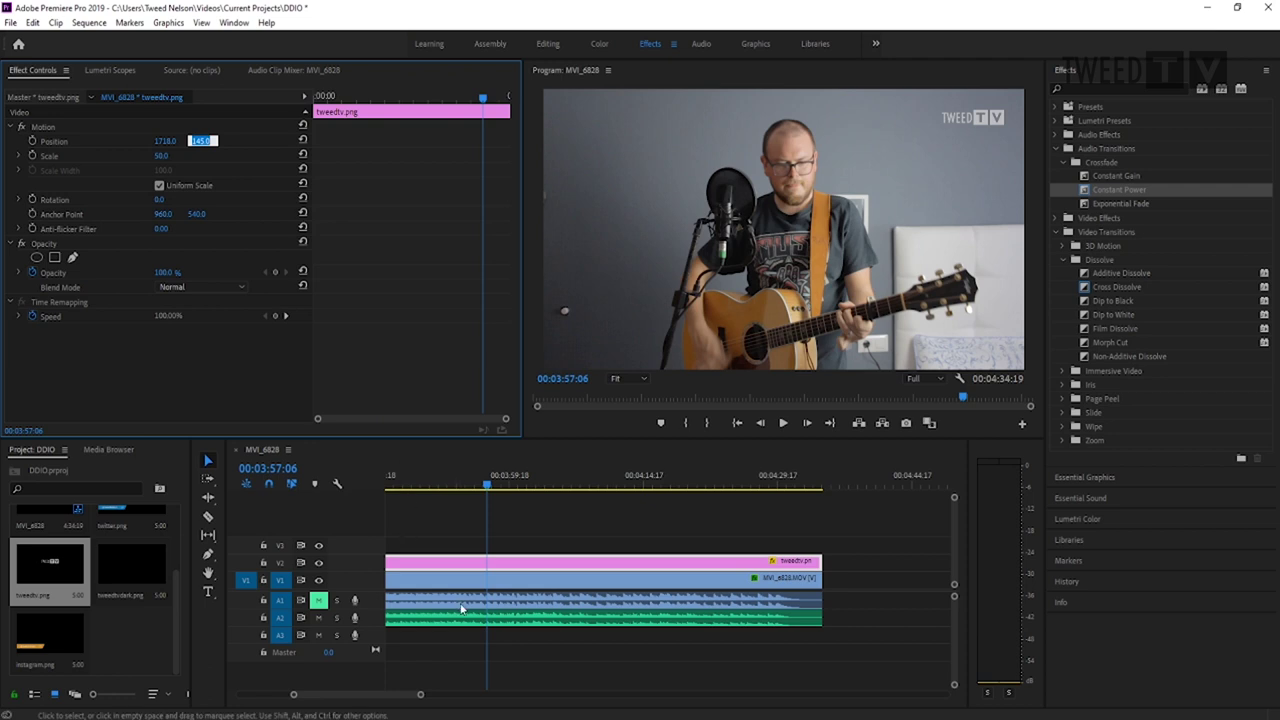
# Apply a Constant Power audio fade to the end of the music clip on track A2.
pyautogui.press('\\')
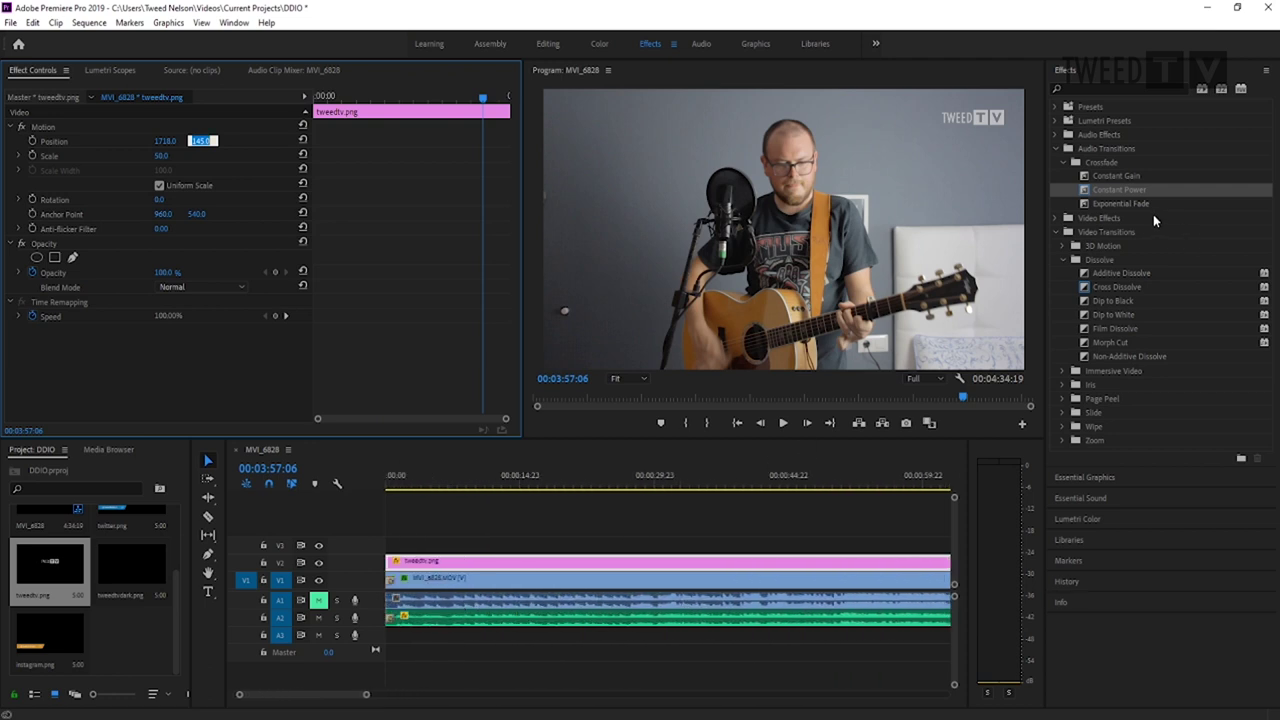
pyautogui.scroll(-10, 756, 600)
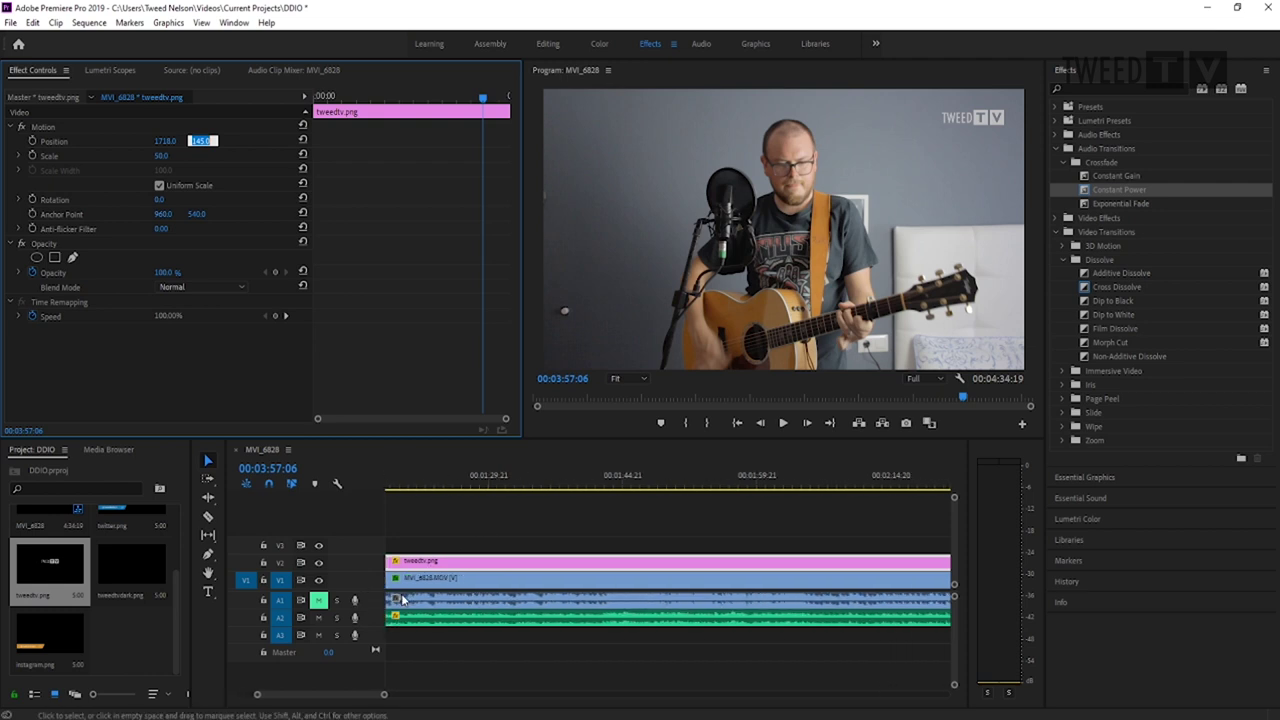
pyautogui.scroll(-5, 756, 600)
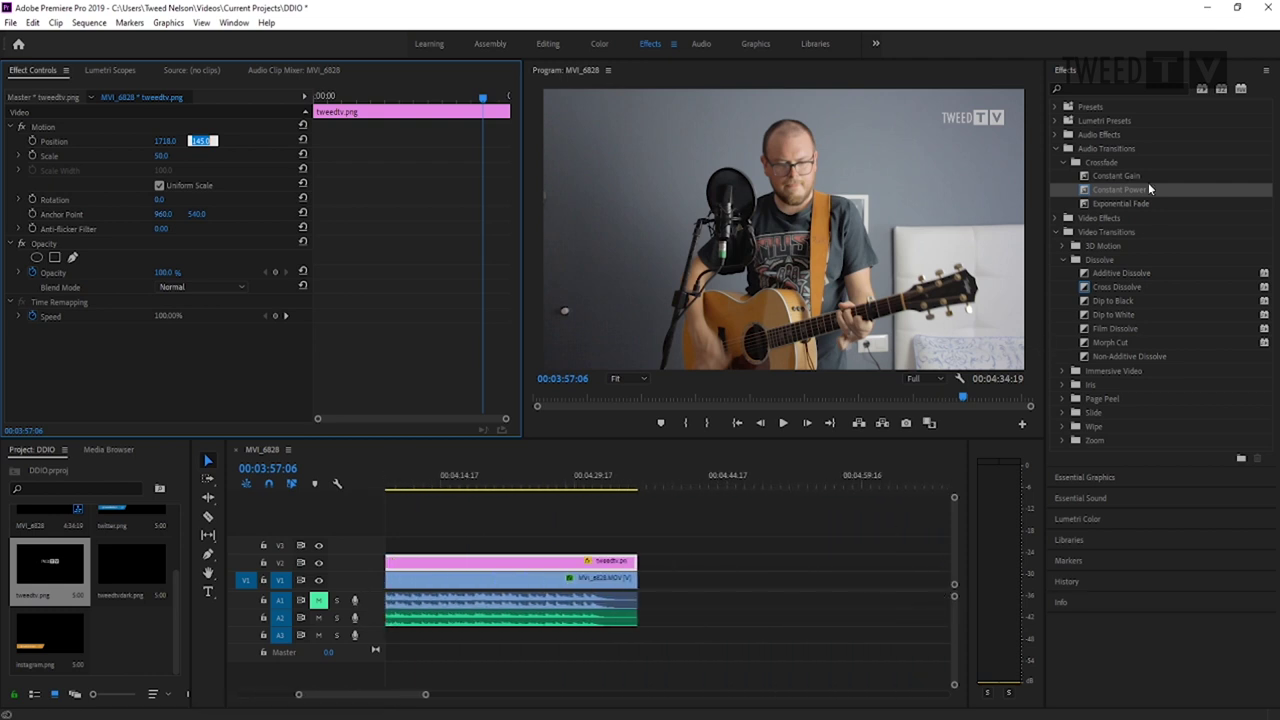
pyautogui.click(1114, 192)
pyautogui.moveTo(709, 496); pyautogui.dragTo(633, 615)
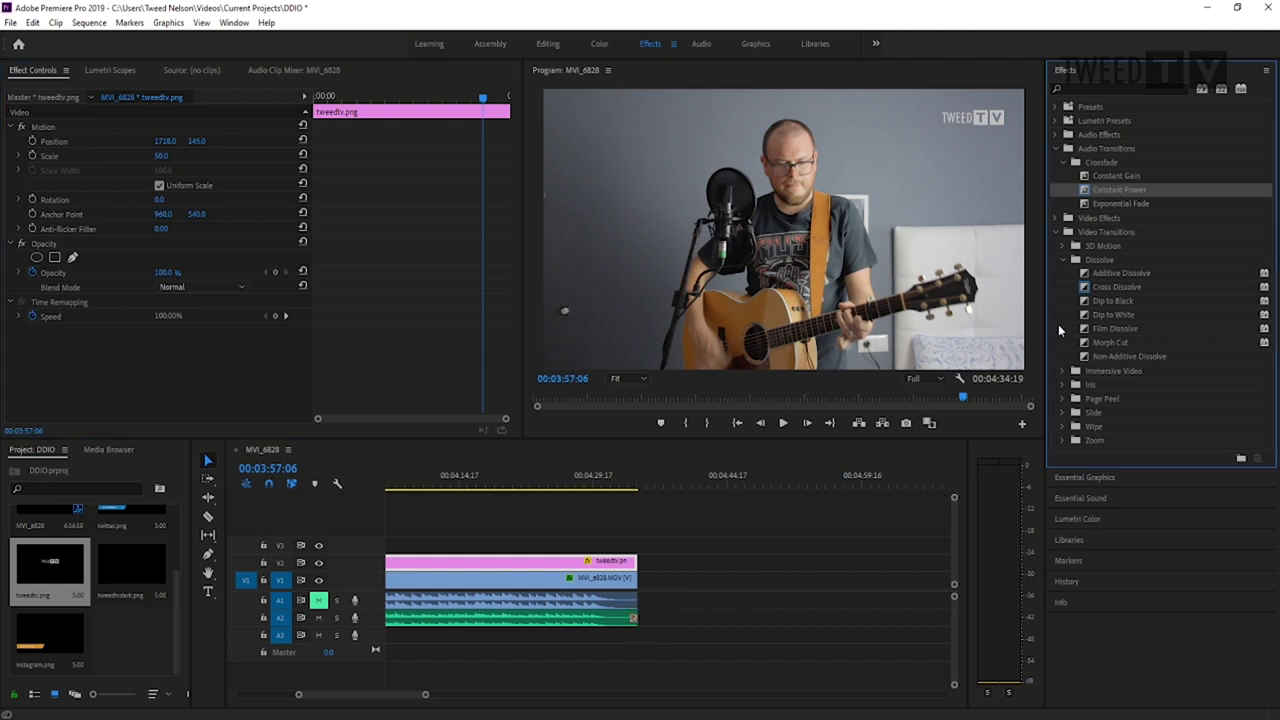
# Apply Cross Dissolve to the ends of the V1 video and V2 logo clips and to the start of the logo clip.
pyautogui.click(1108, 289)
pyautogui.hotkey('ctrl', 'd')
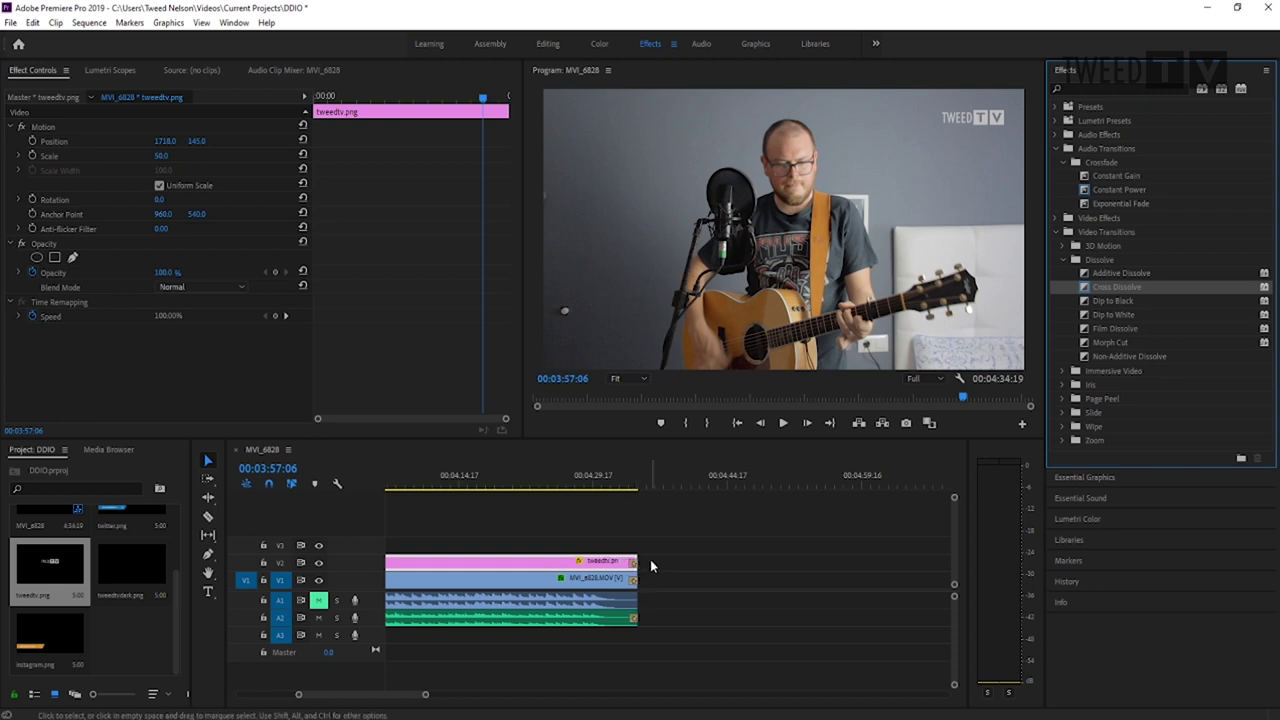
pyautogui.scroll(3, 650, 555)
pyautogui.scroll(5, 646, 547)
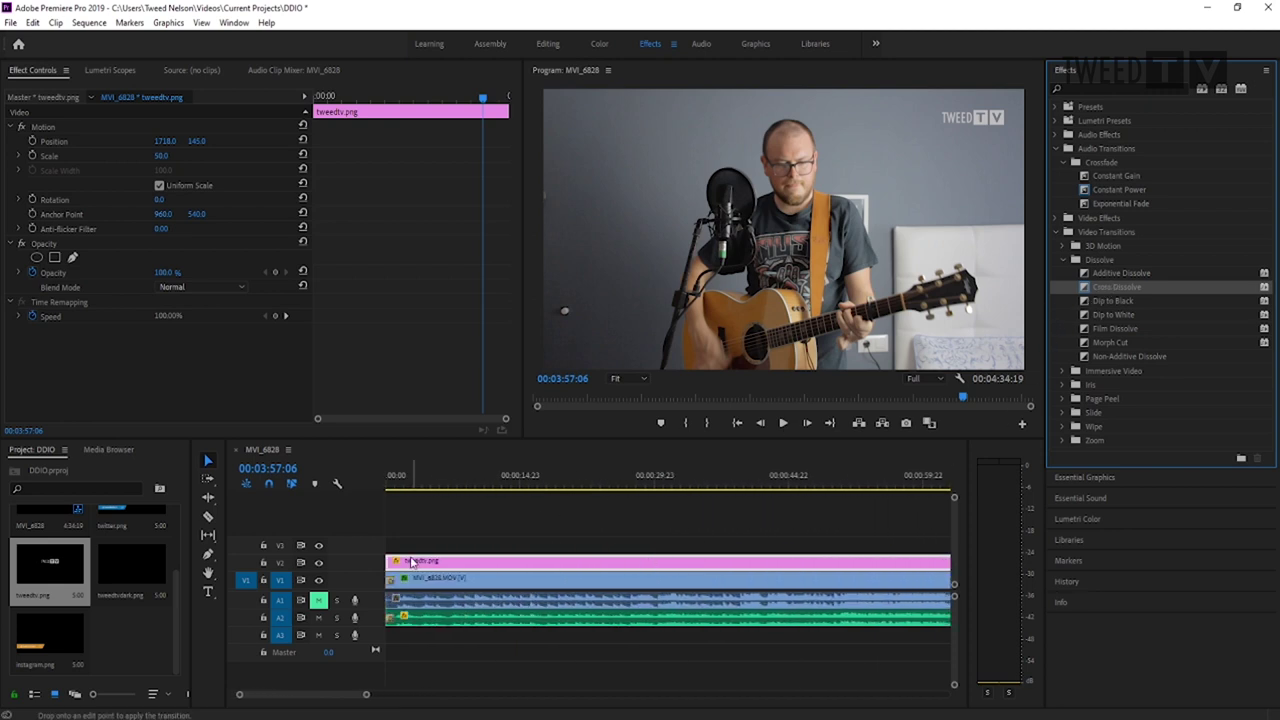
# Play the sequence from 00:00:00:00 to check the logo's fade-in with the video.
pyautogui.click(392, 478)
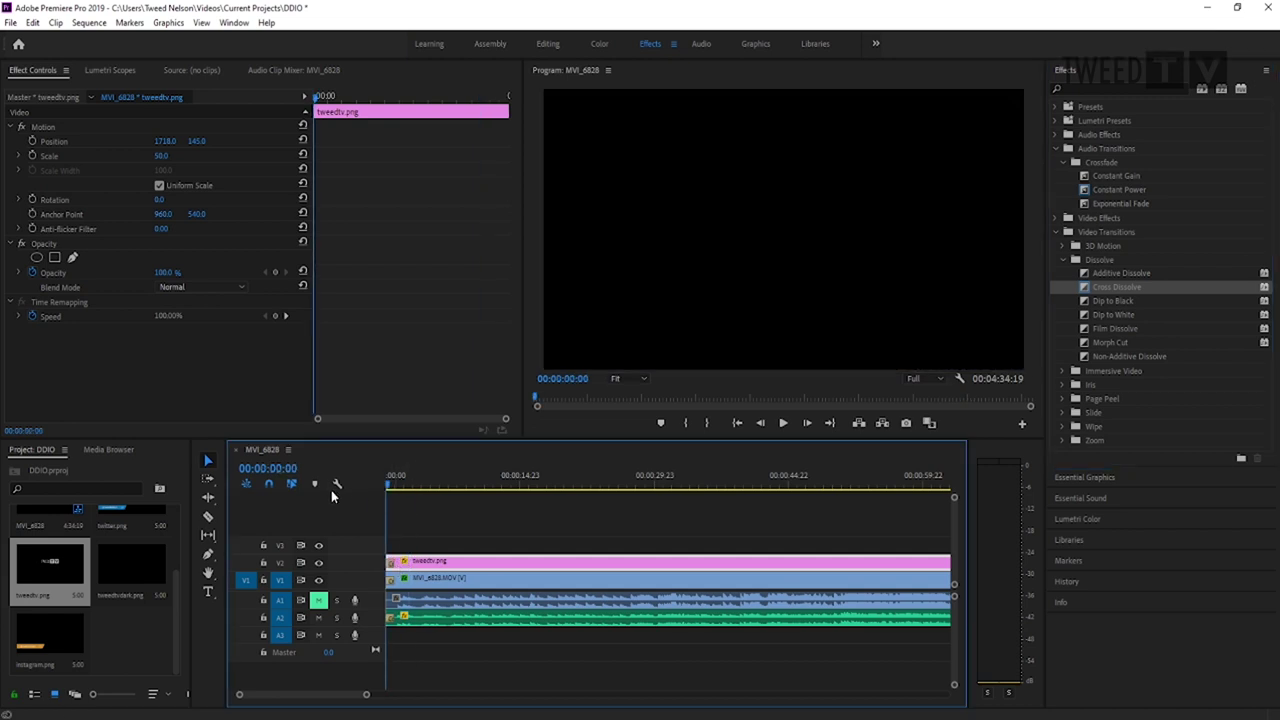
pyautogui.press('space')
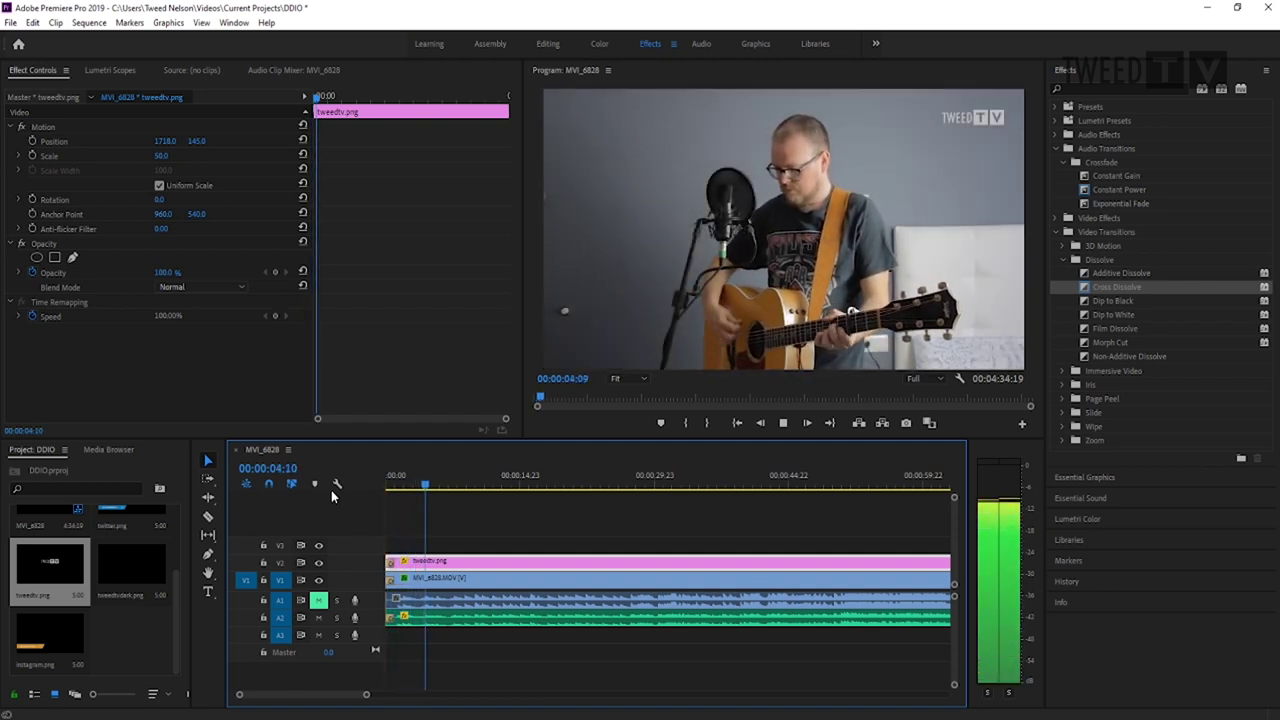
pyautogui.press('space')
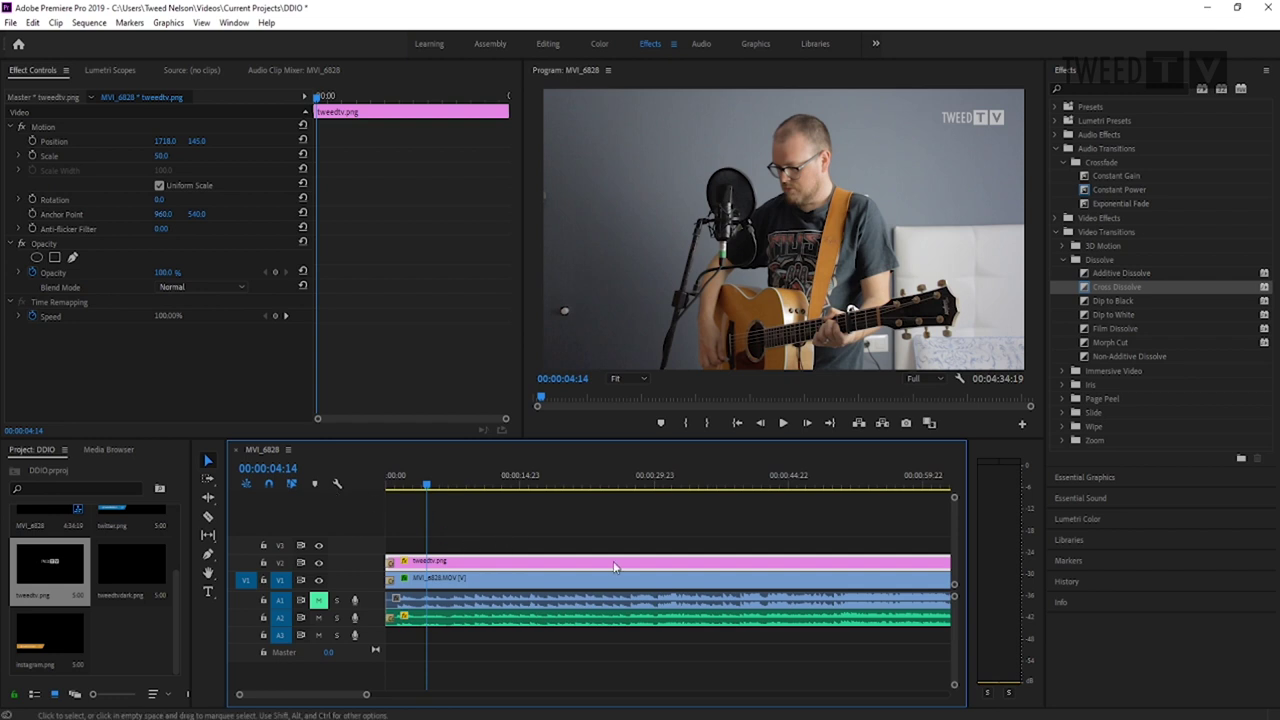
# Place another tweedtv.png on track V1 after the video's end, starting at 00:04:36:00.
pyautogui.scroll(-2, 617, 560)
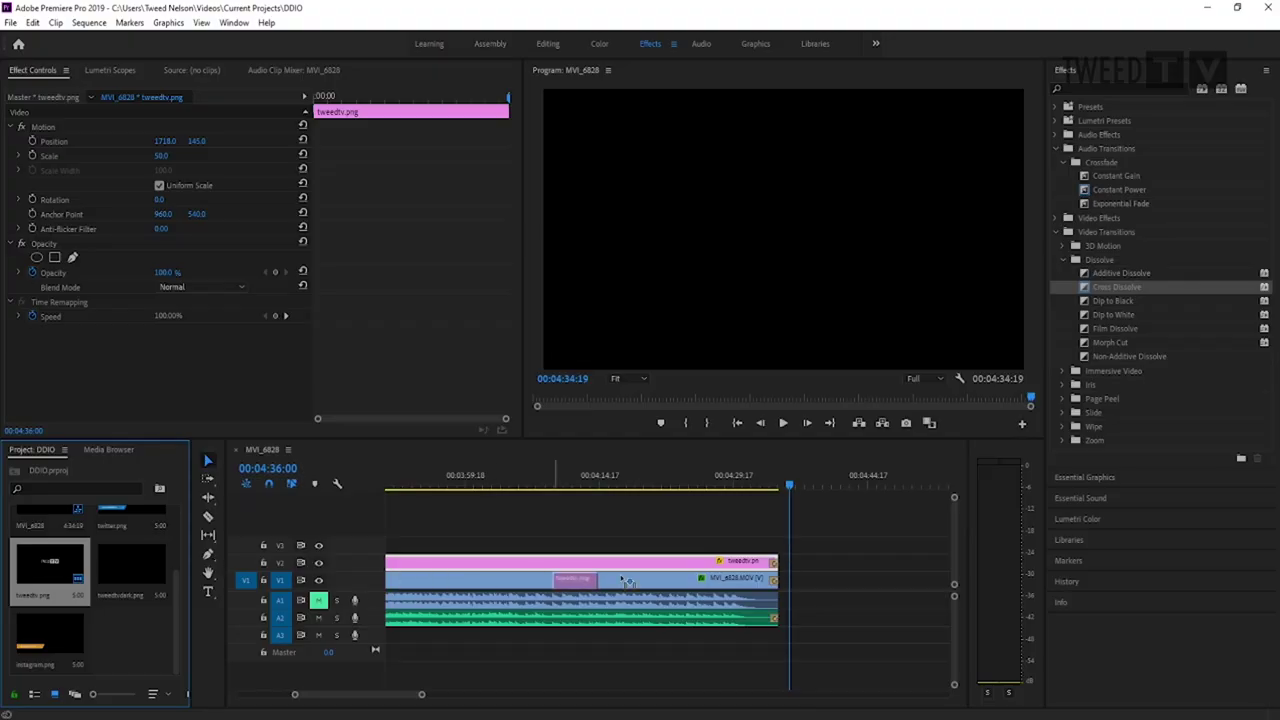
pyautogui.moveTo(760, 565); pyautogui.dragTo(798, 592)
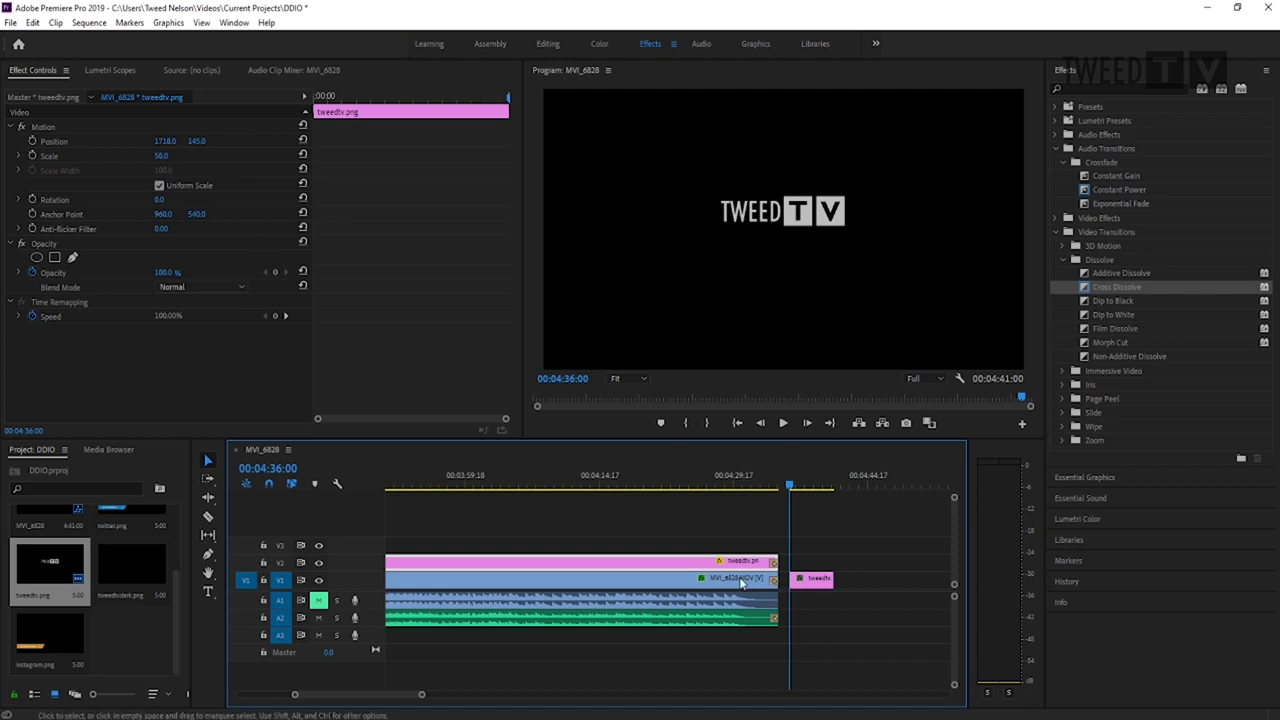
# Lower the closing tweedtv.png logo on track V1 to a vertical position of 610.
pyautogui.press('d')
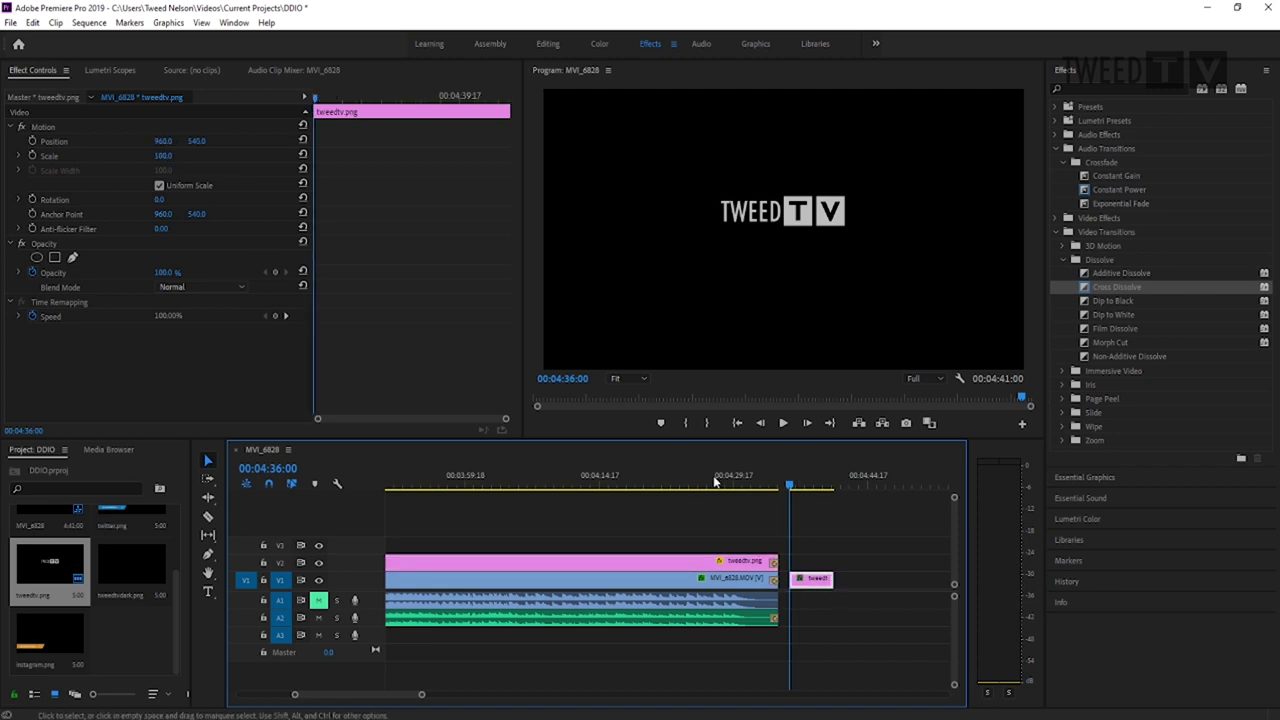
pyautogui.click(195, 142)
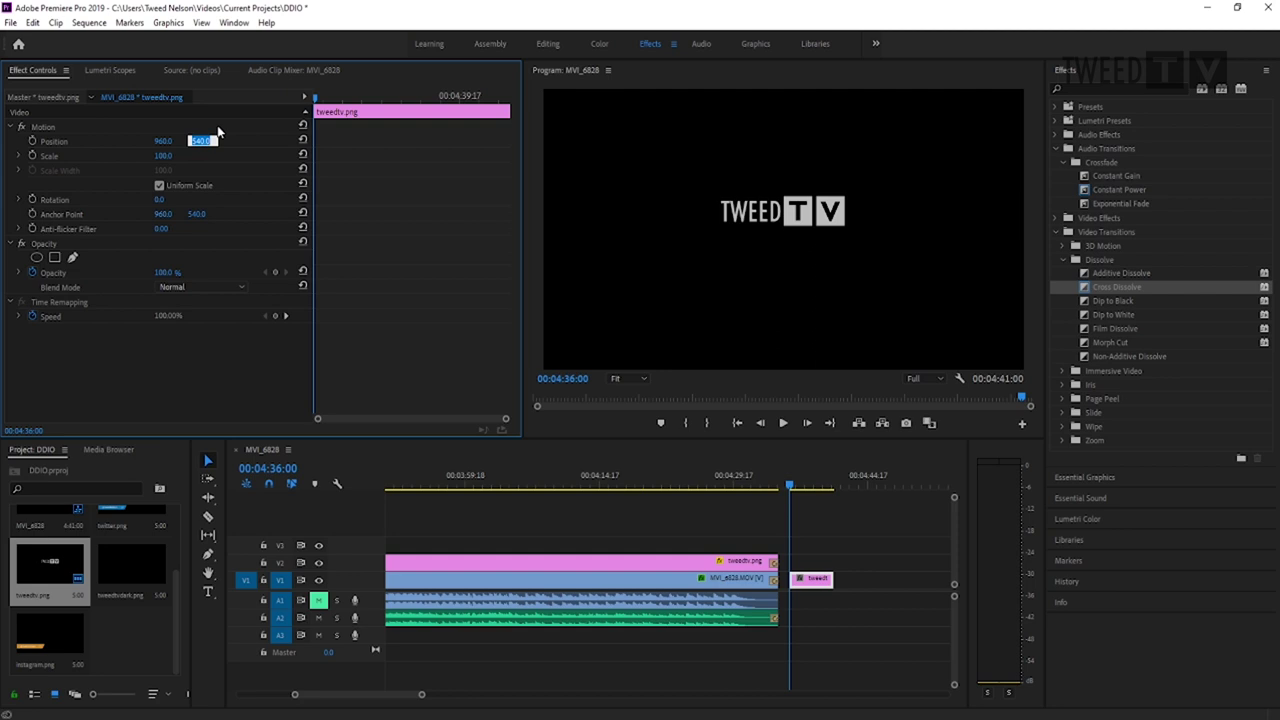
pyautogui.hotkey('shift', 'Up')
pyautogui.hotkey('shift', 'Up')
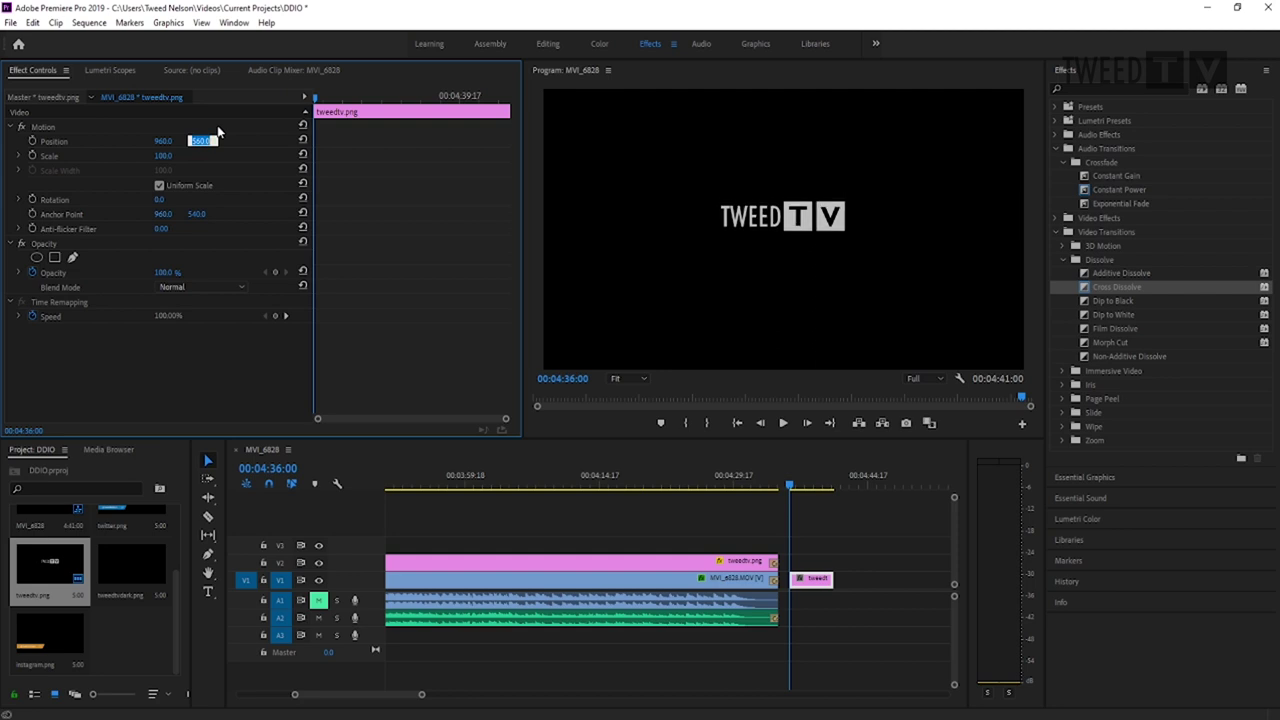
pyautogui.hotkey('shift', 'Up')
pyautogui.hotkey('shift', 'Up')
pyautogui.hotkey('shift', 'Up')
pyautogui.hotkey('shift', 'Up')
pyautogui.hotkey('shift', 'Up')
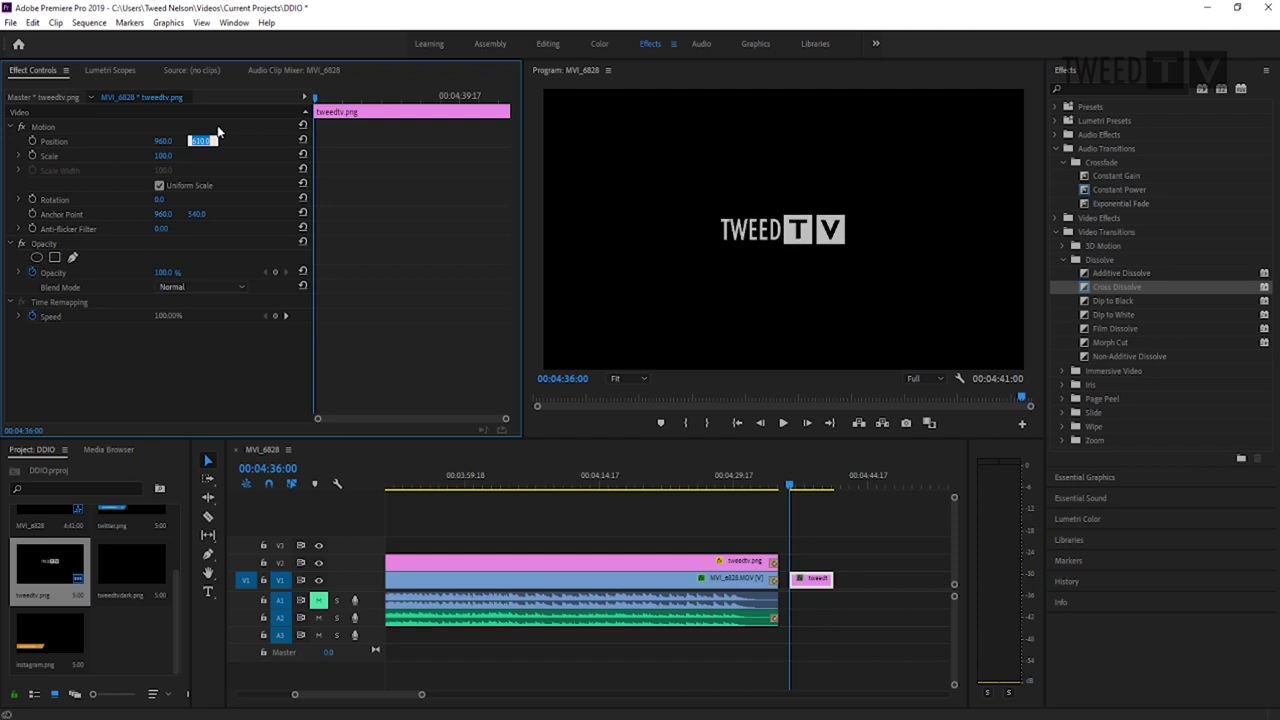
pyautogui.hotkey('shift', 'Up')
pyautogui.hotkey('shift', 'Down')
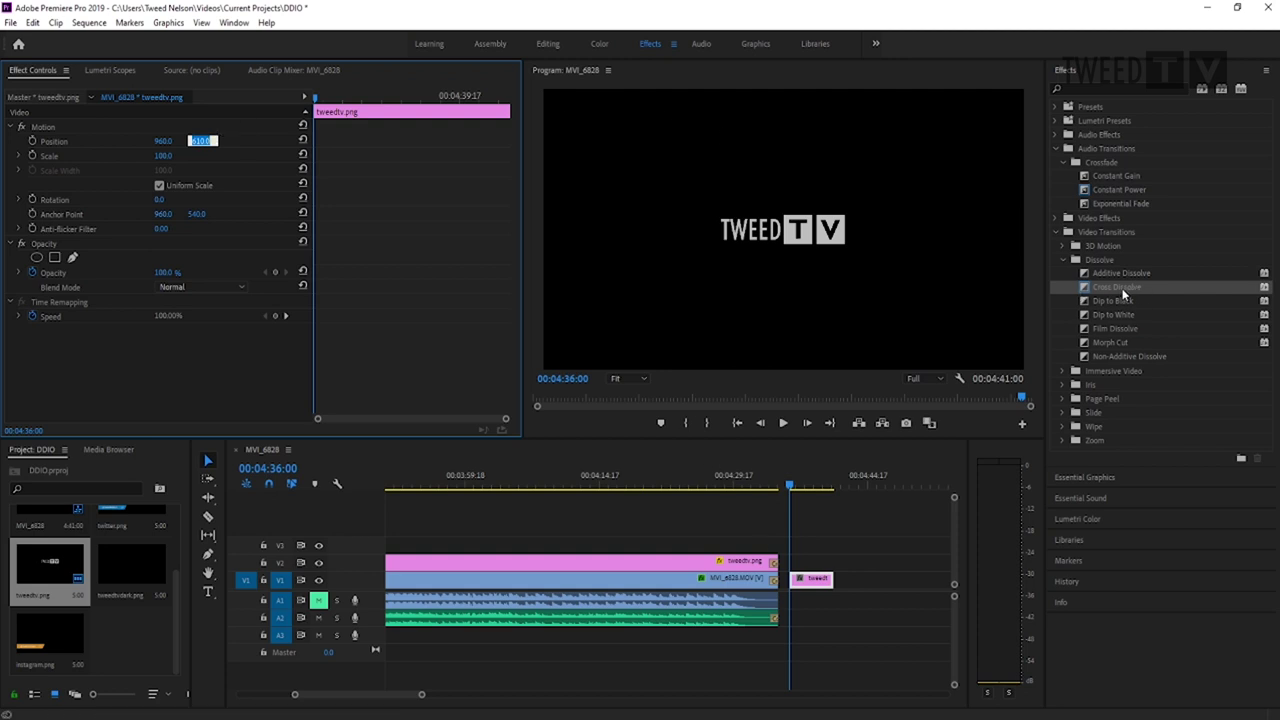
# Apply Cross Dissolve to the start and end of the closing tweedtv.png clip and play back the ending.
pyautogui.moveTo(1122, 290); pyautogui.dragTo(796, 580)
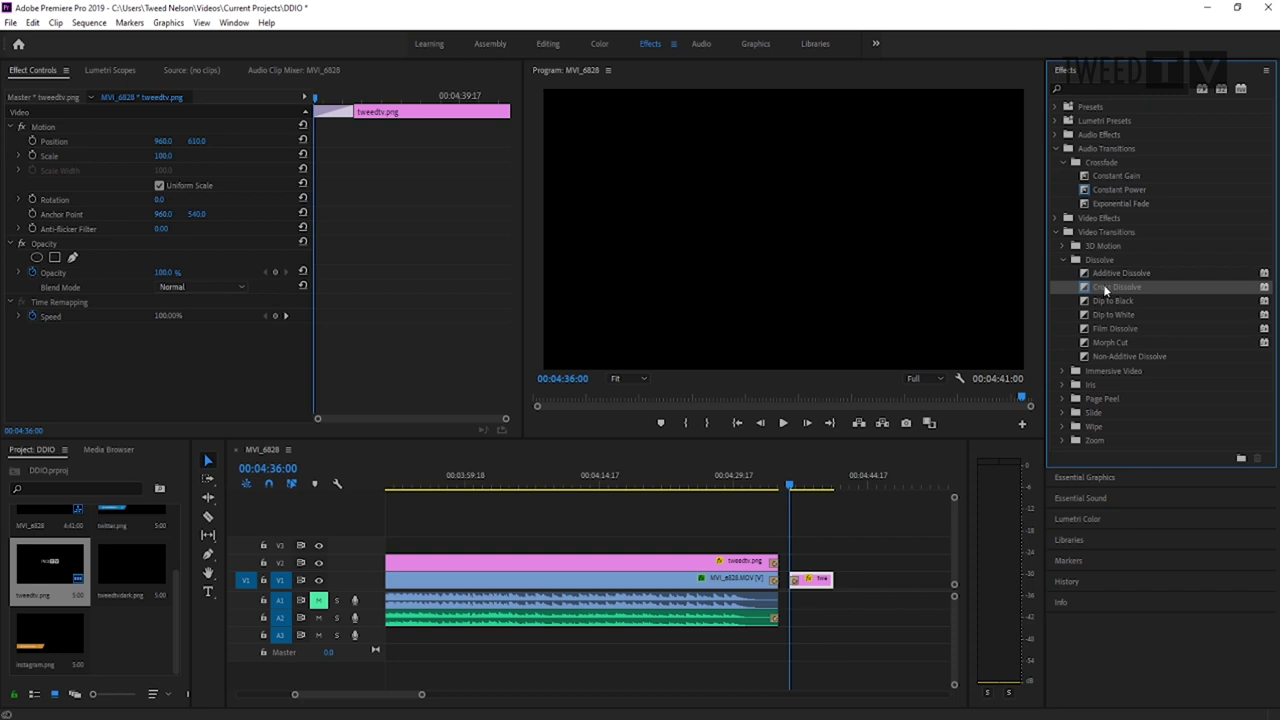
pyautogui.moveTo(1022, 385); pyautogui.dragTo(826, 580)
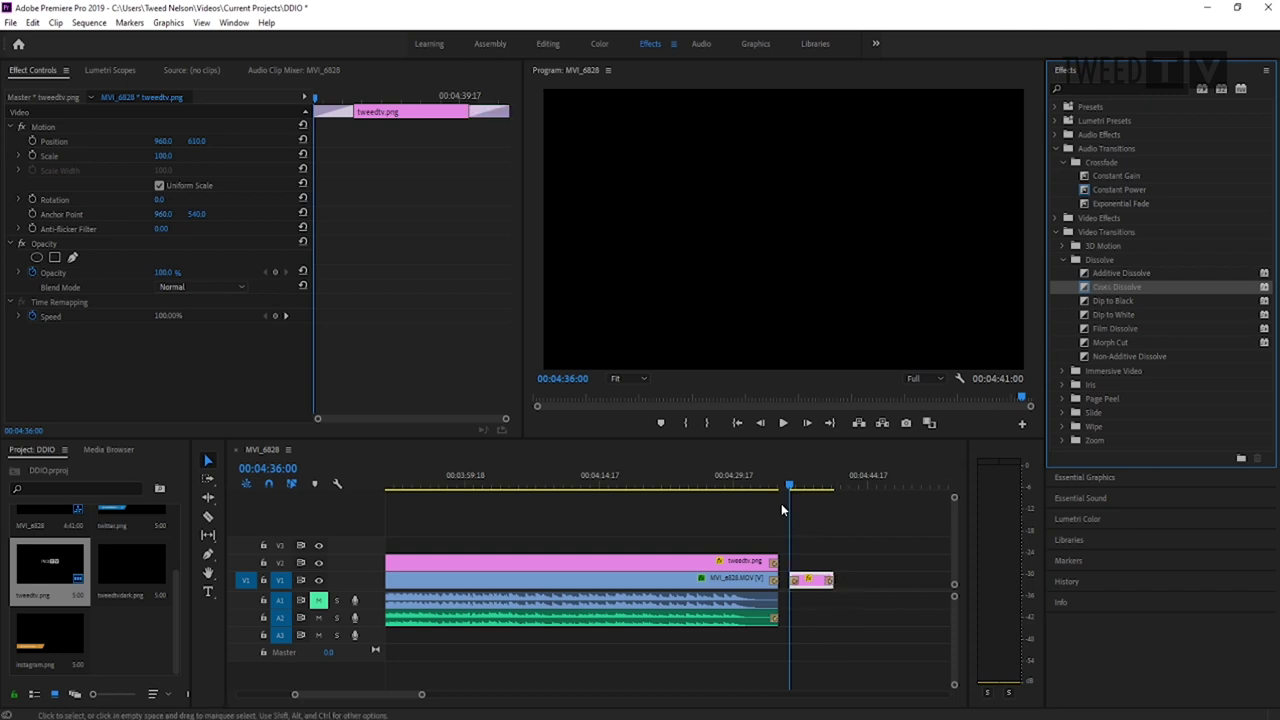
pyautogui.click(749, 484)
pyautogui.press('space')
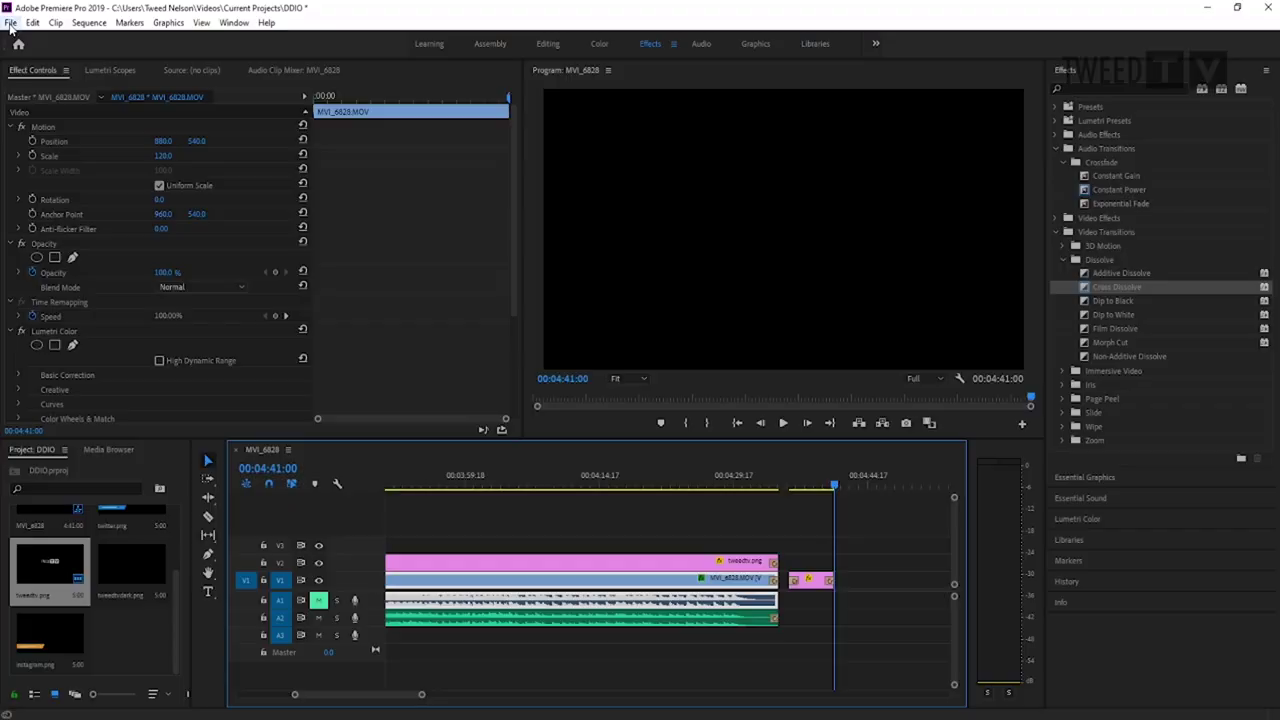
# Create a 1920 × 1080 legacy title named LT and resize the title editor's panes to show its properties.
pyautogui.click(10, 22)
pyautogui.moveTo(155, 40)
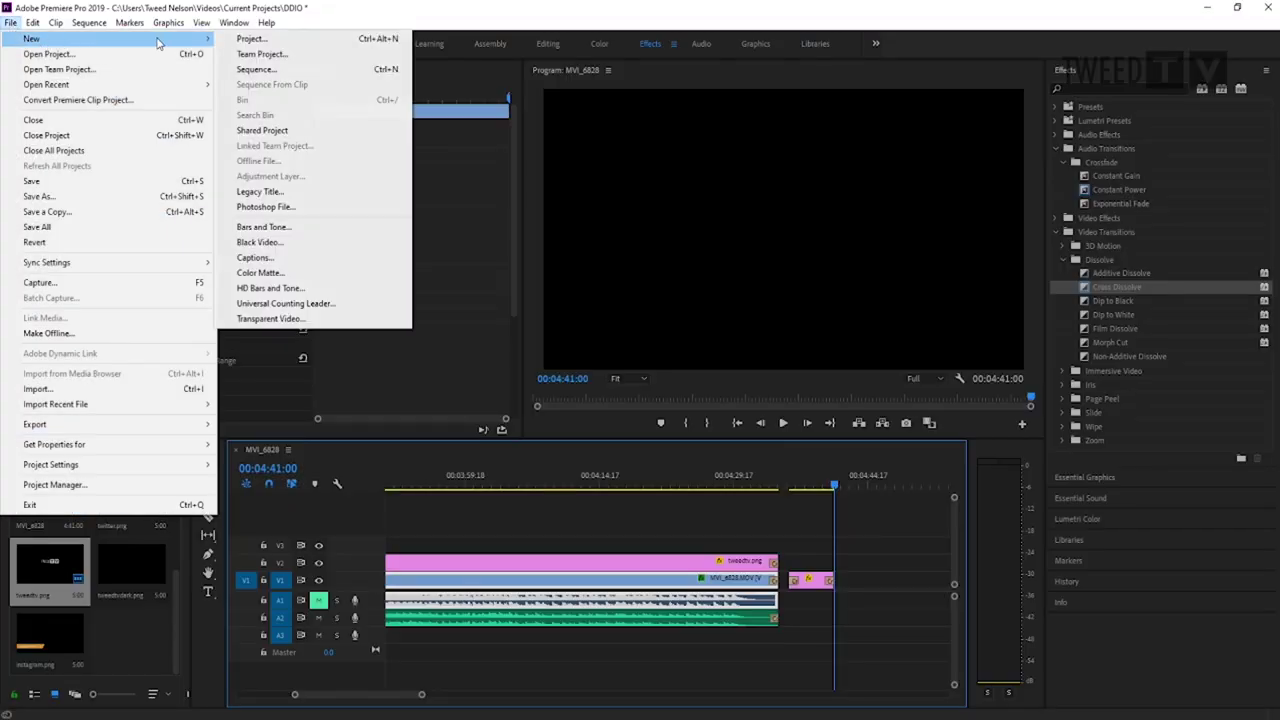
pyautogui.click(261, 192)
pyautogui.write('LT')
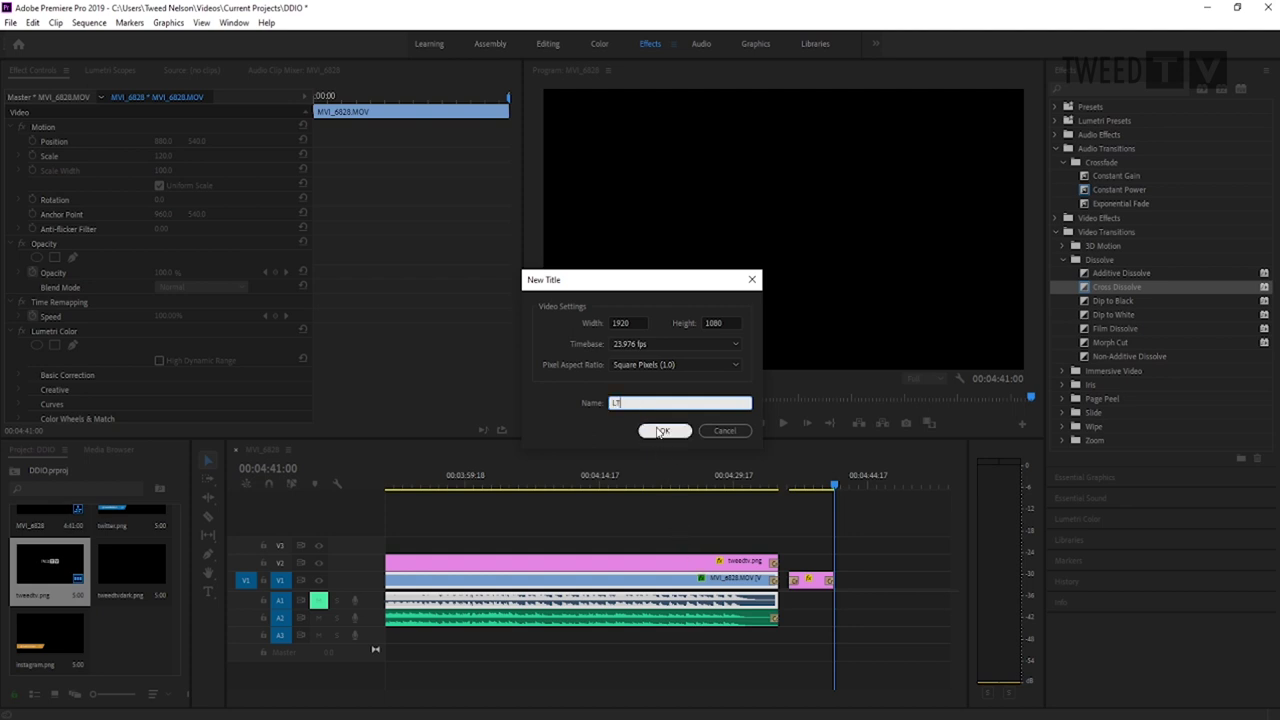
pyautogui.click(660, 431)
pyautogui.moveTo(595, 332); pyautogui.dragTo(424, 330)
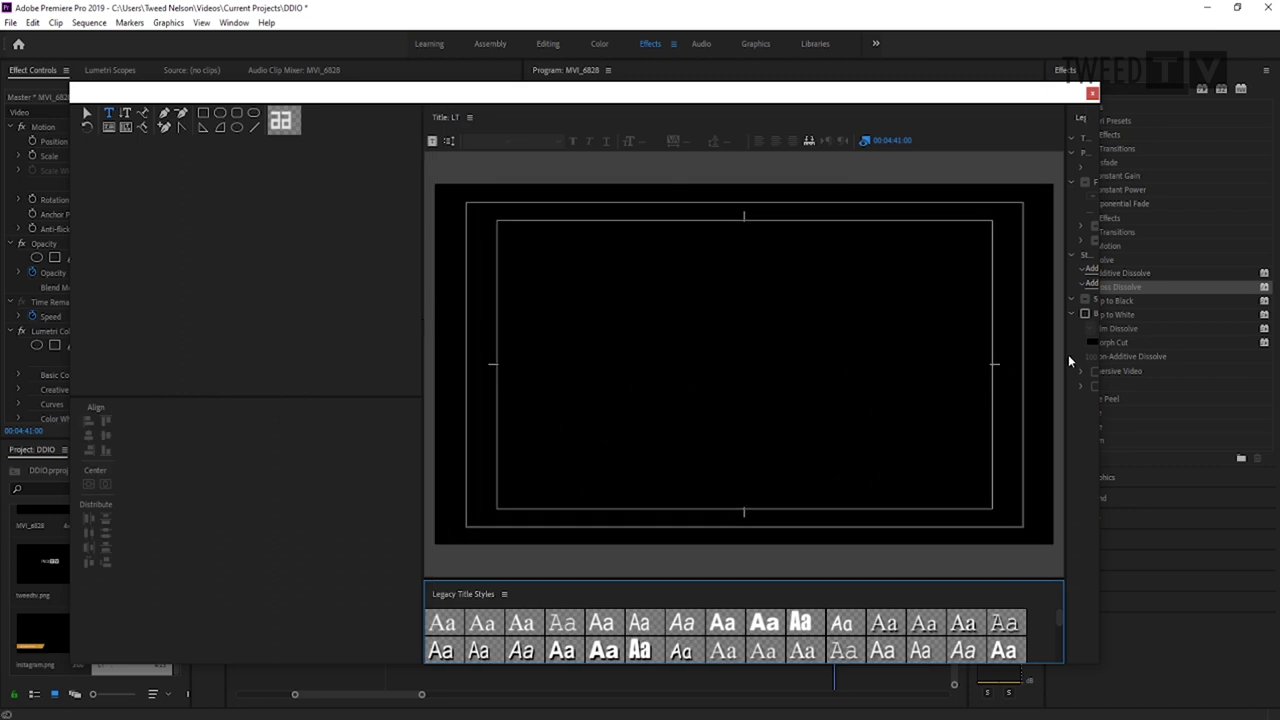
pyautogui.moveTo(1063, 342); pyautogui.dragTo(940, 350)
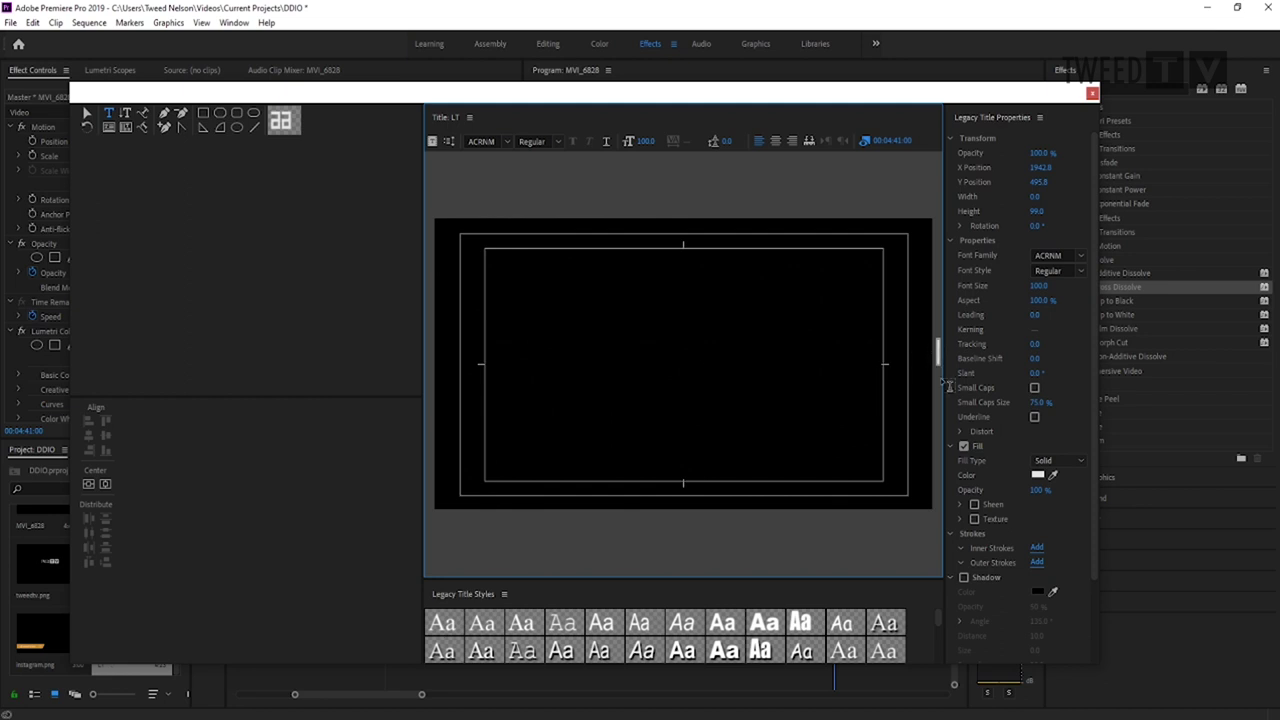
# Add a text line with the performer's website address near the middle of the LT title.
pyautogui.click(590, 358)
pyautogui.write('www')
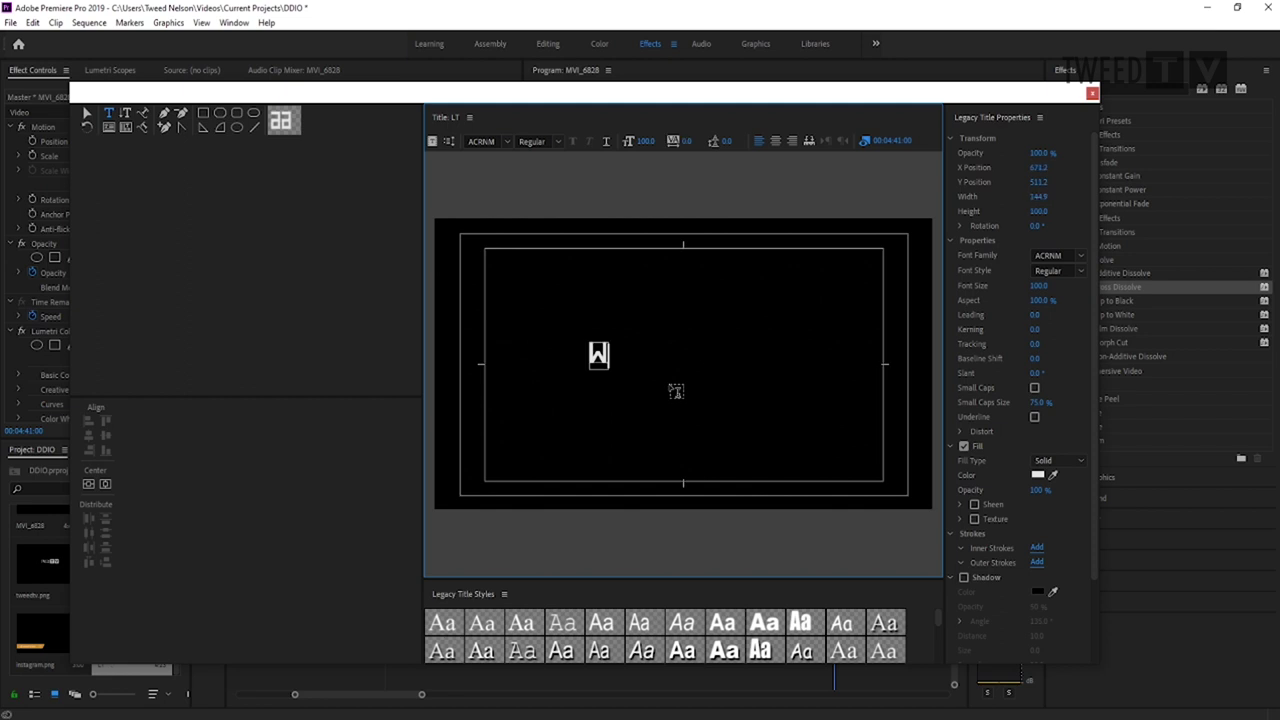
pyautogui.write('.zeetownsend')
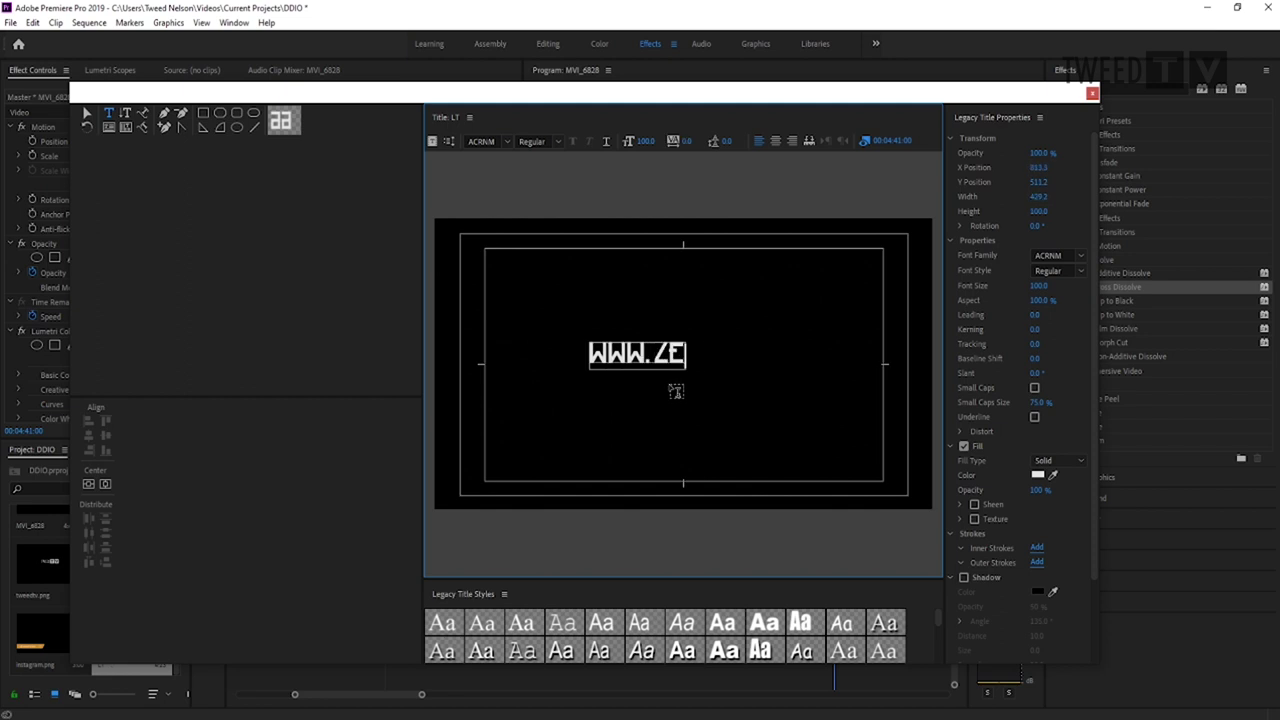
pyautogui.write('.')
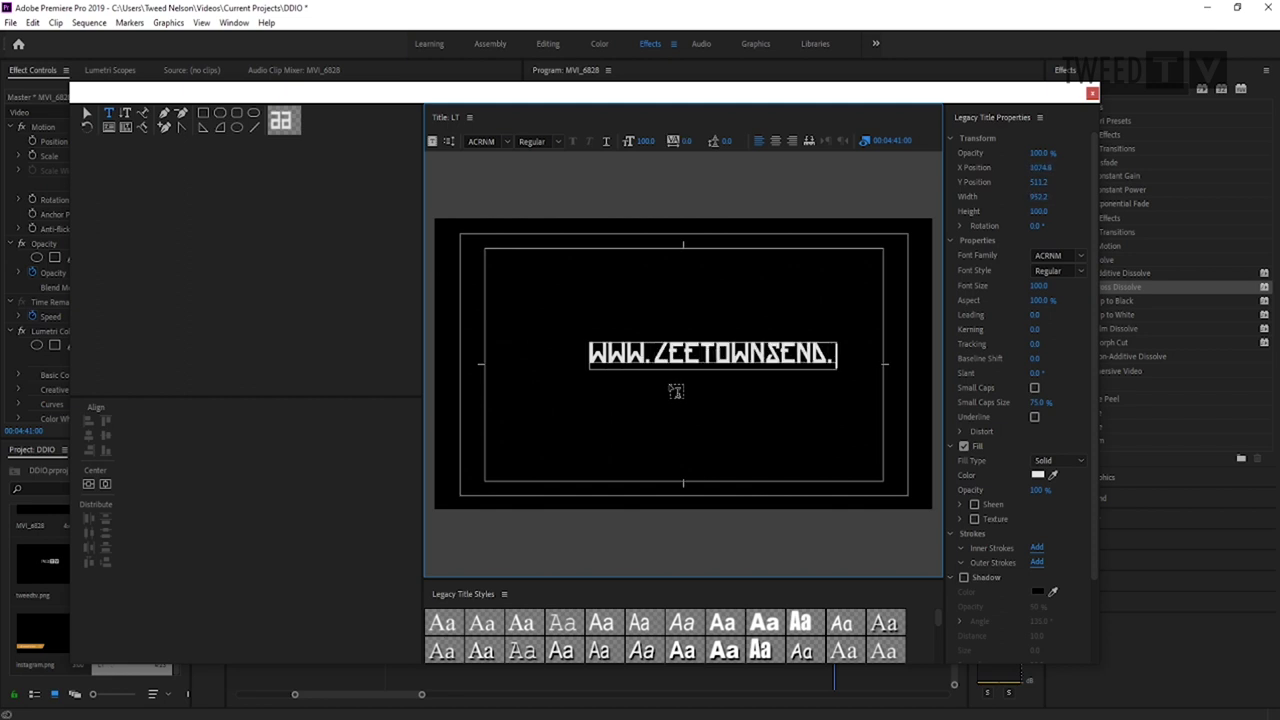
pyautogui.write('com')
# Set the font of the whole website address line to Calibri.
pyautogui.hotkey('shift', 'Left')
pyautogui.hotkey('shift', 'Left')
pyautogui.hotkey('shift', 'Left')
pyautogui.hotkey('shift', 'Left')
pyautogui.hotkey('shift', 'Left')
pyautogui.hotkey('shift', 'Left')
pyautogui.hotkey('shift', 'Left')
pyautogui.hotkey('shift', 'Left')
pyautogui.hotkey('shift', 'Left')
pyautogui.hotkey('shift', 'Left')
pyautogui.hotkey('shift', 'Left')
pyautogui.hotkey('shift', 'Left')
pyautogui.hotkey('shift', 'Left')
pyautogui.hotkey('shift', 'Left')
pyautogui.hotkey('shift', 'Left')
pyautogui.hotkey('shift', 'Left')
pyautogui.hotkey('shift', 'Left')
pyautogui.hotkey('shift', 'Left')
pyautogui.hotkey('shift', 'Left')
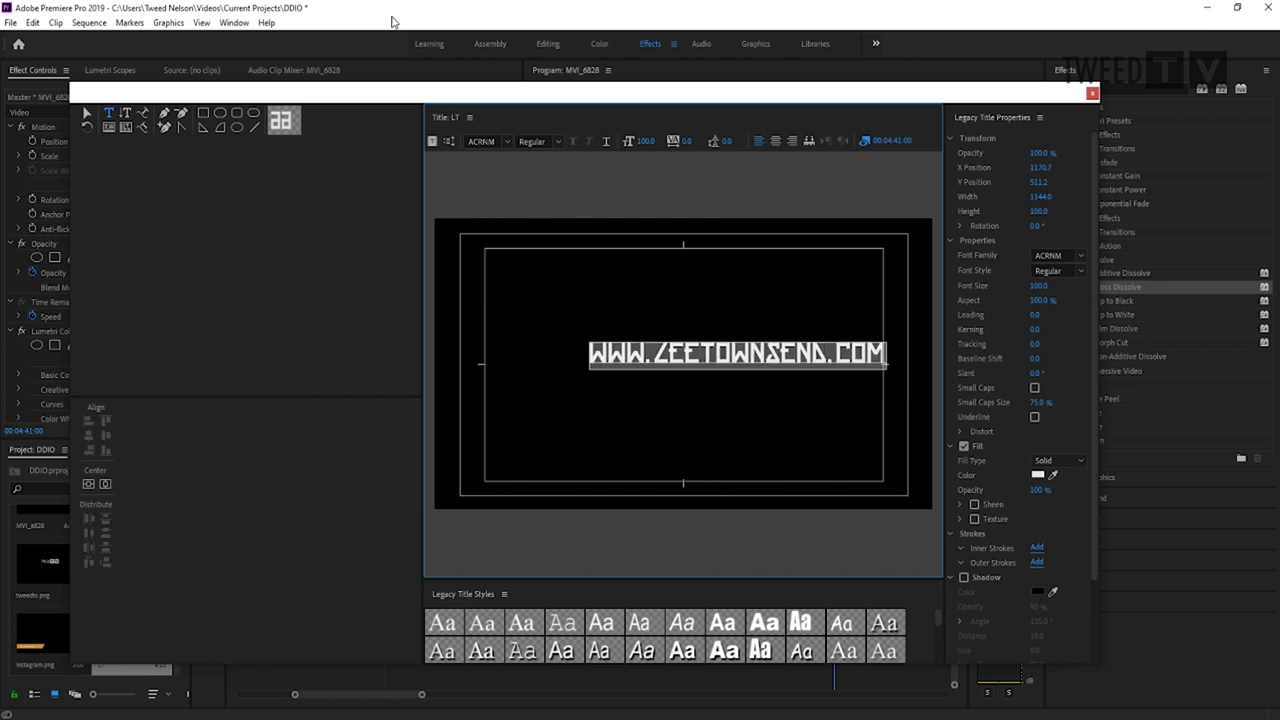
pyautogui.click(506, 142)
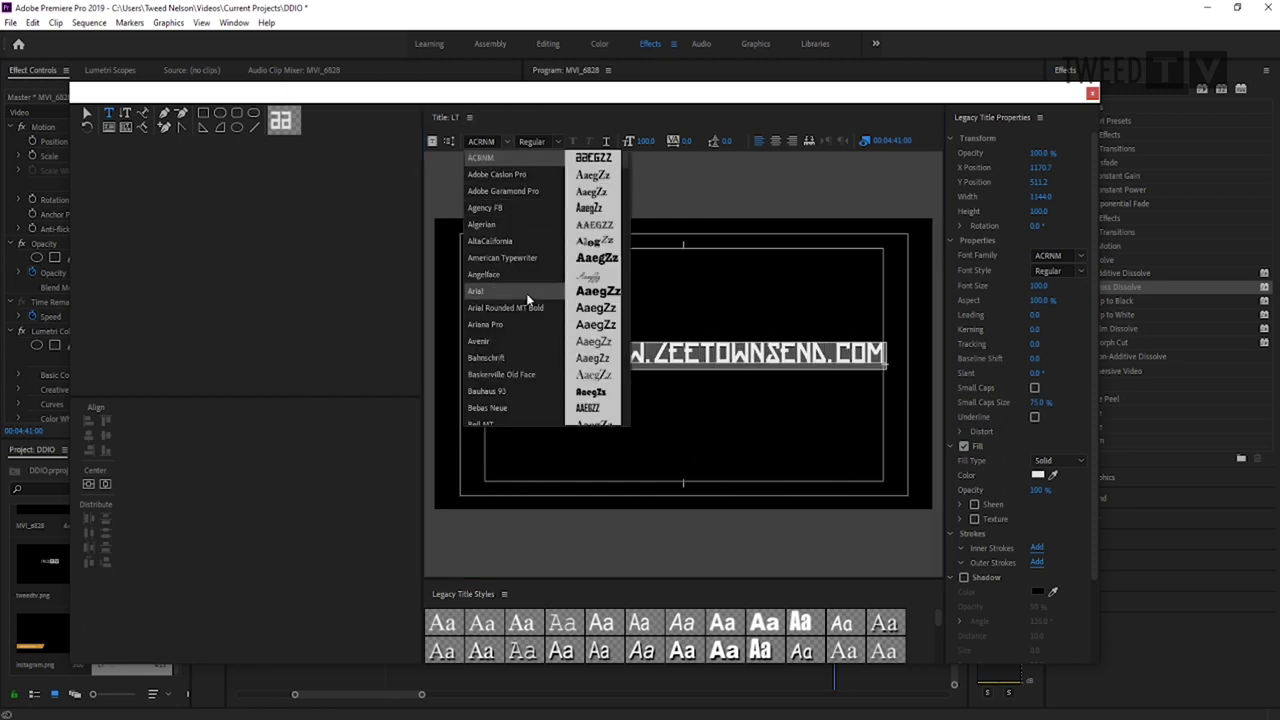
pyautogui.scroll(-4, 528, 297)
pyautogui.scroll(-2, 528, 298)
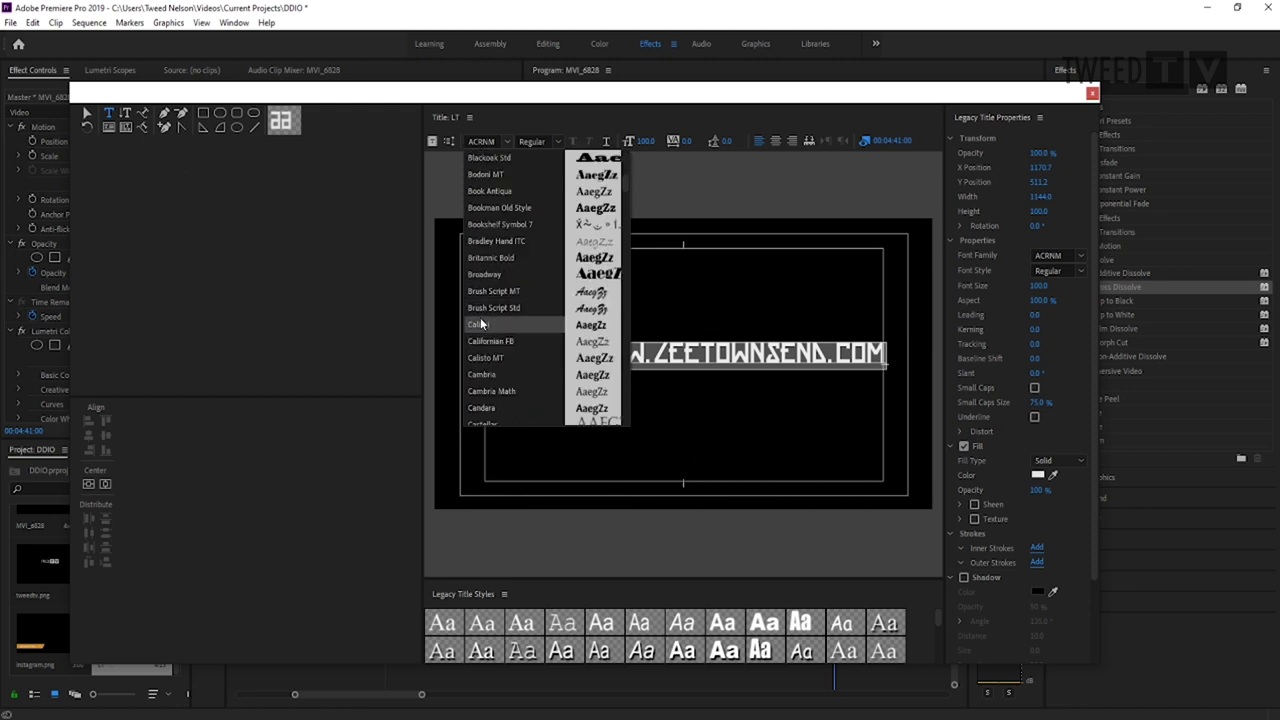
pyautogui.click(484, 325)
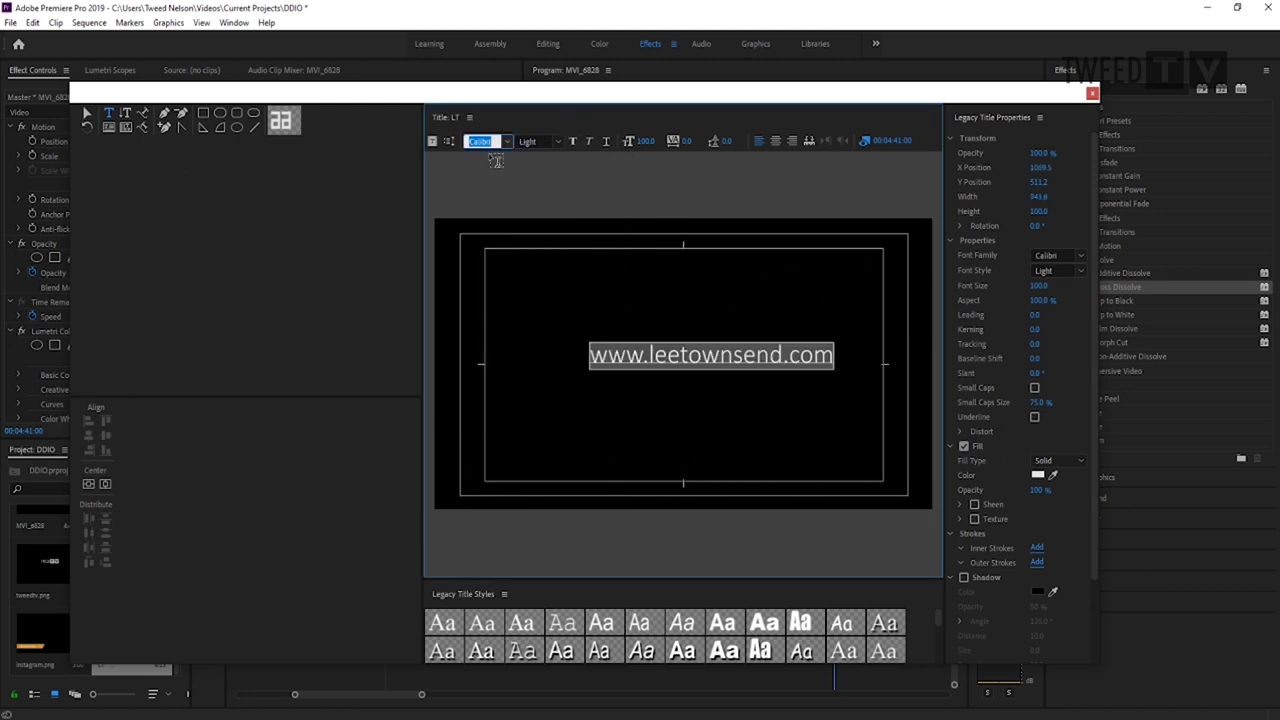
# Reduce the font size of the website address to 60.
pyautogui.click(647, 141)
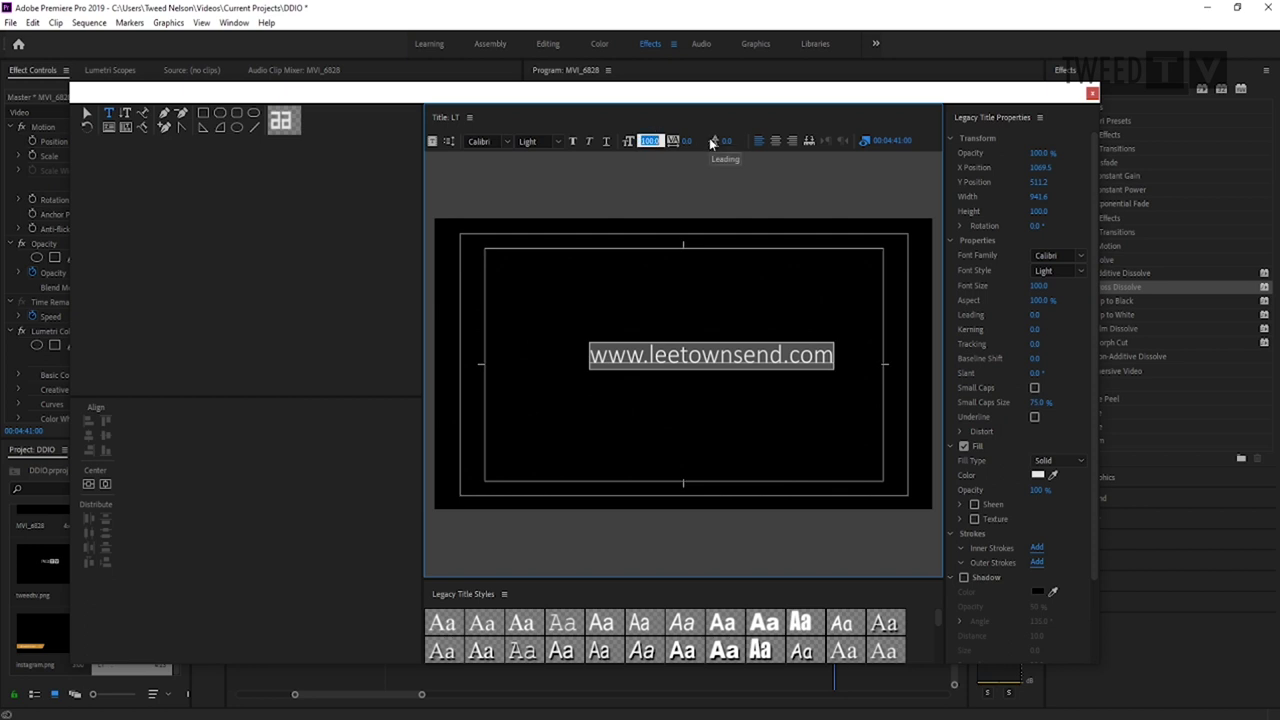
pyautogui.hotkey('shift', 'Down')
pyautogui.hotkey('shift', 'Down')
pyautogui.hotkey('shift', 'Down')
pyautogui.hotkey('shift', 'Down')
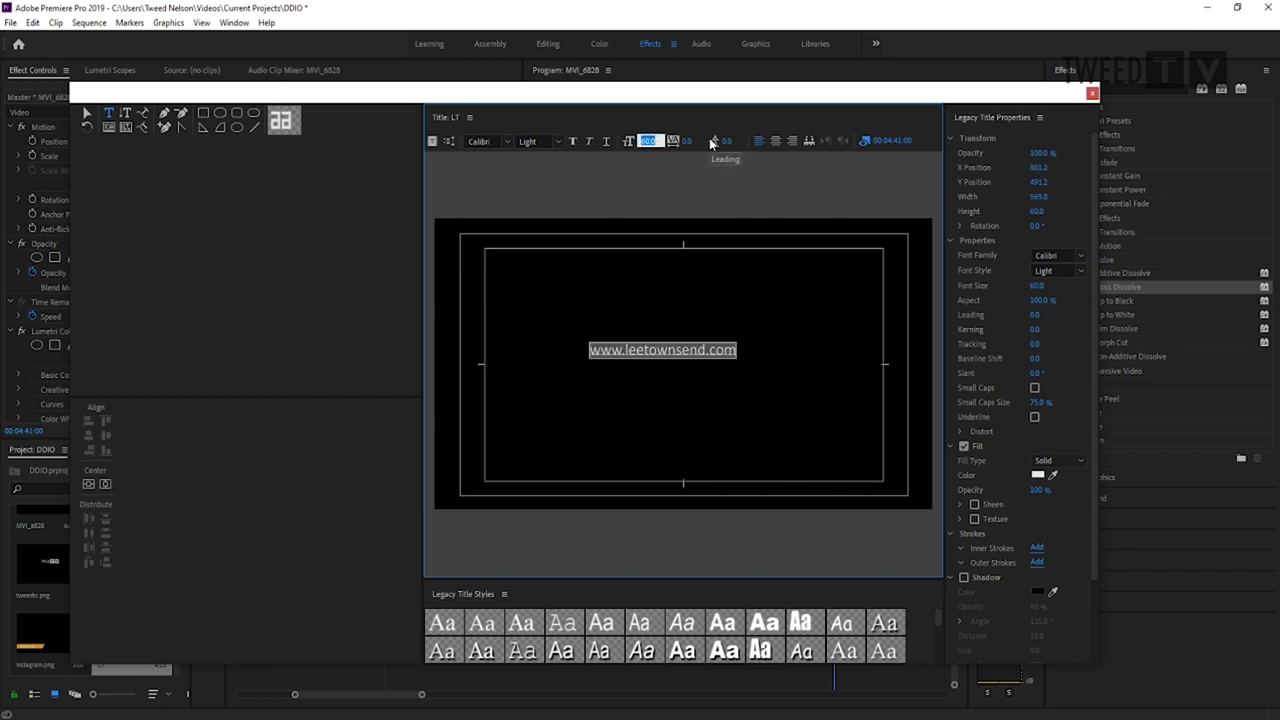
# Position the website address at X 960 and Y 960 in the LT title, and close the title editor.
pyautogui.click(1037, 168)
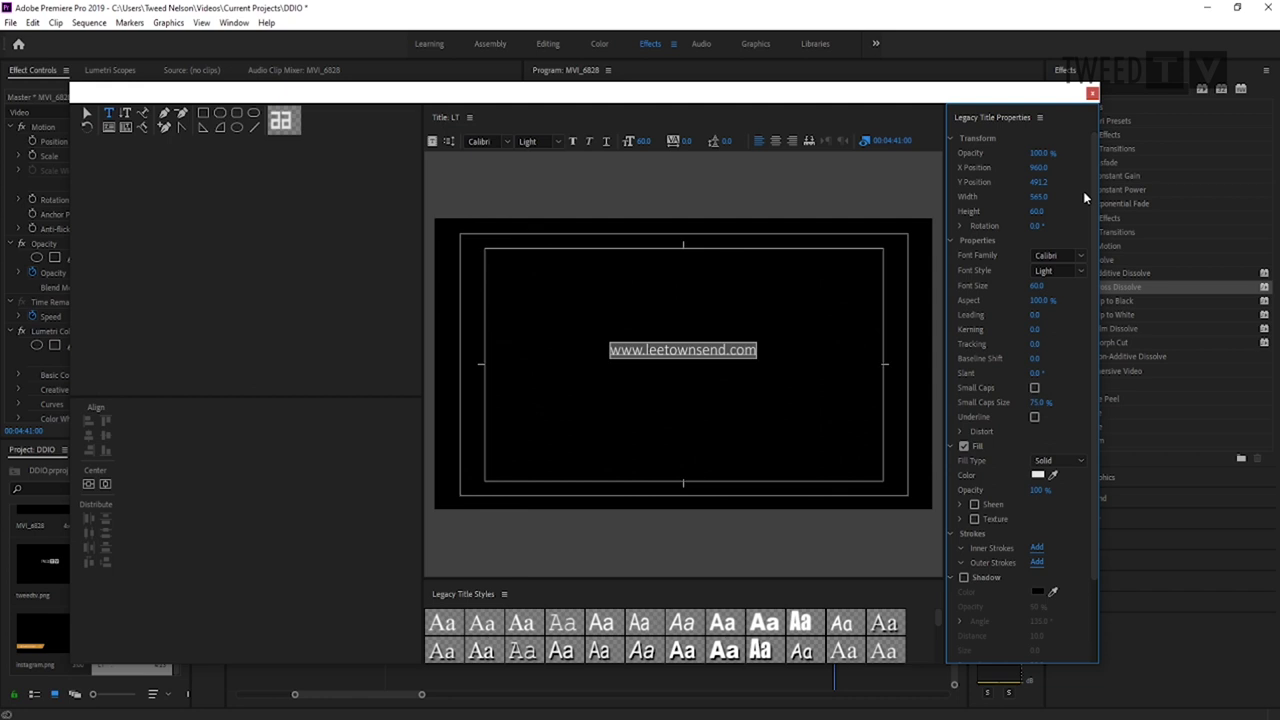
pyautogui.click(1040, 182)
pyautogui.write('540')
pyautogui.press('Return')
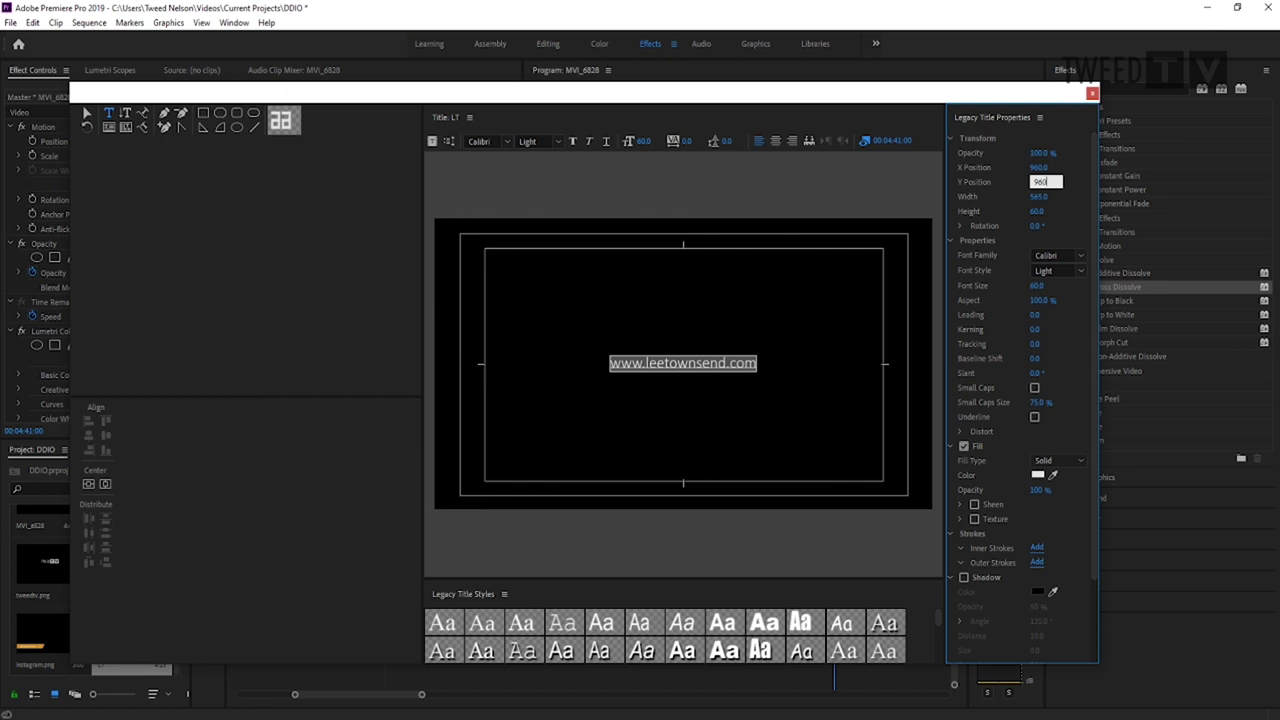
pyautogui.press('Return')
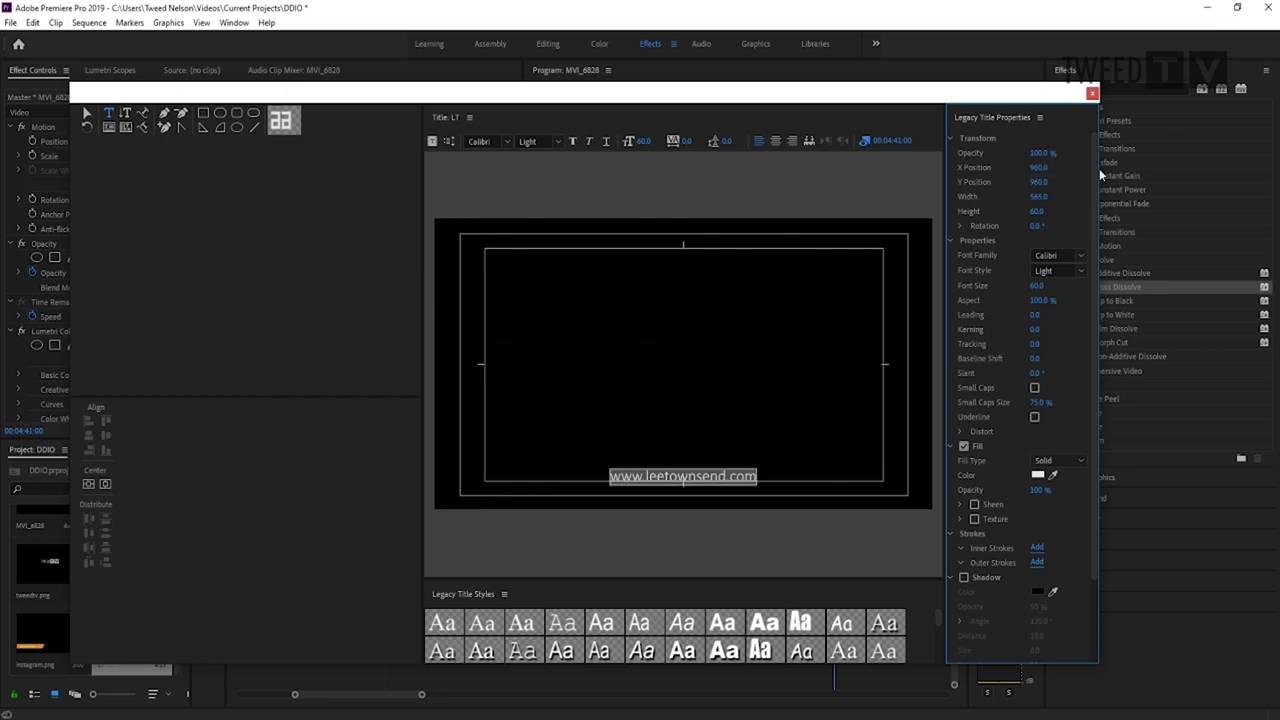
pyautogui.click(1093, 95)
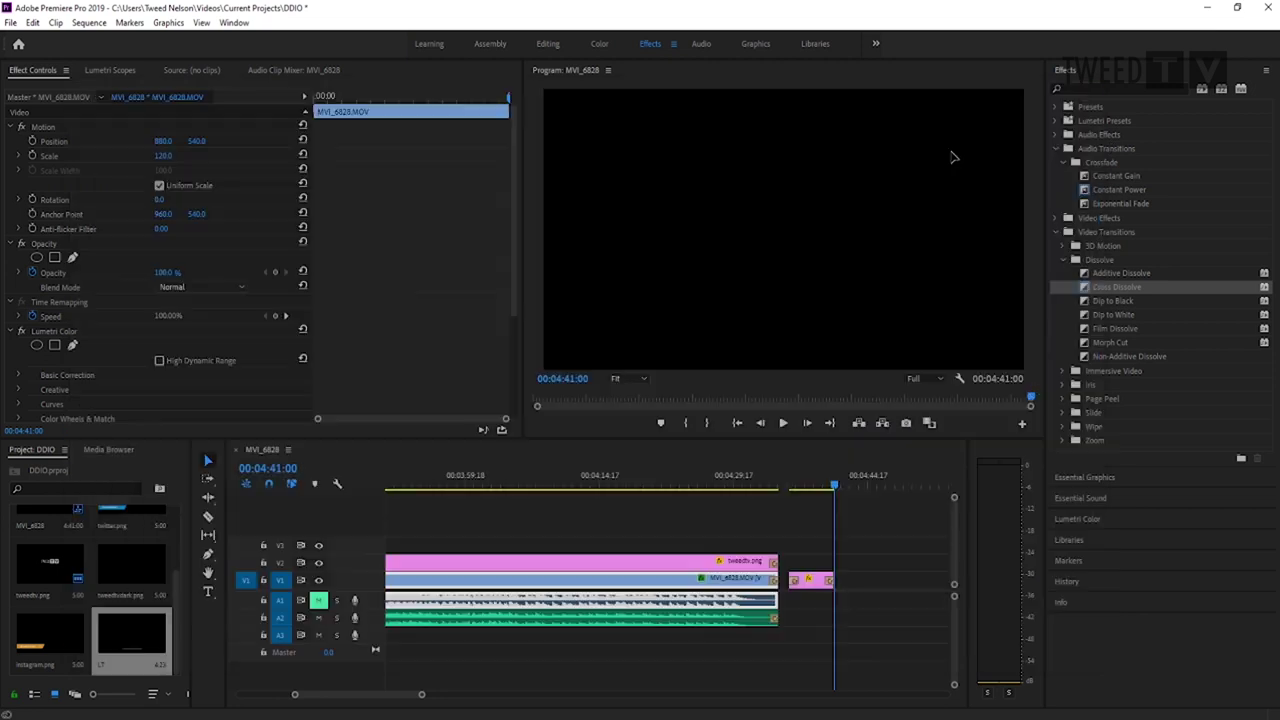
# Place the LT title on V1 after the closing logo and add a Cross Dissolve at its start.
pyautogui.moveTo(124, 639); pyautogui.dragTo(920, 578)
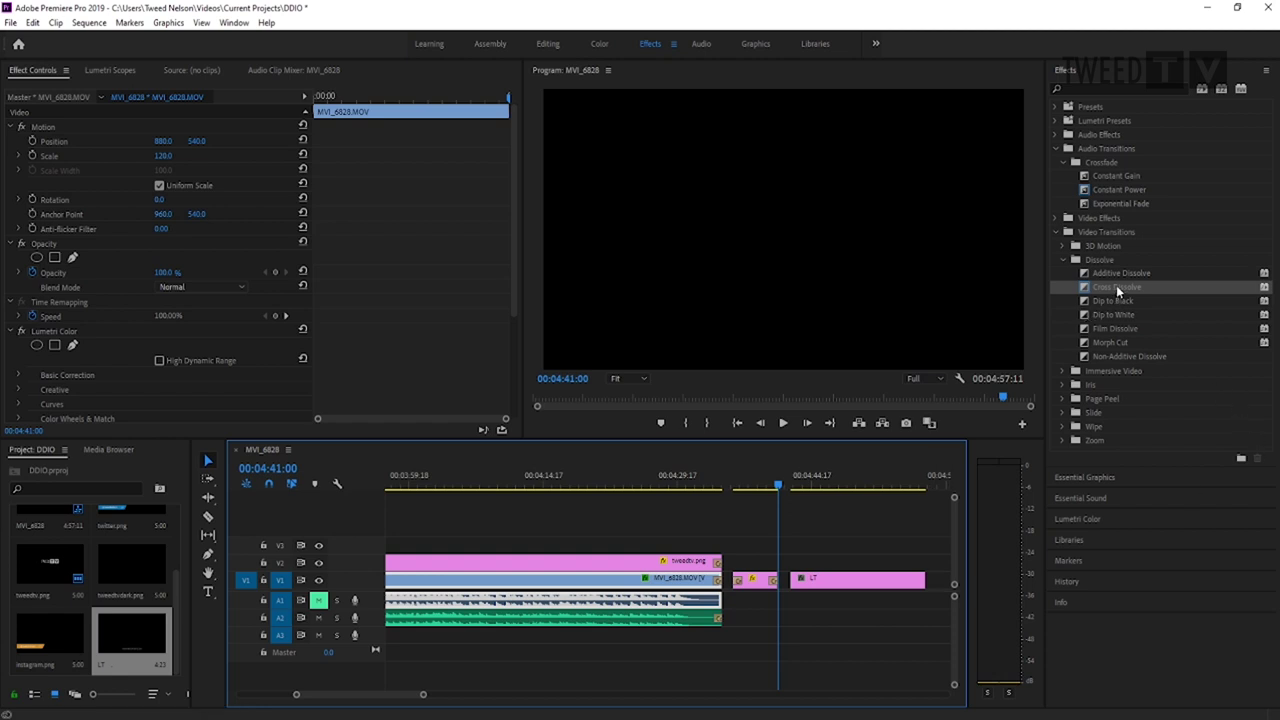
pyautogui.moveTo(1116, 285); pyautogui.dragTo(797, 580)
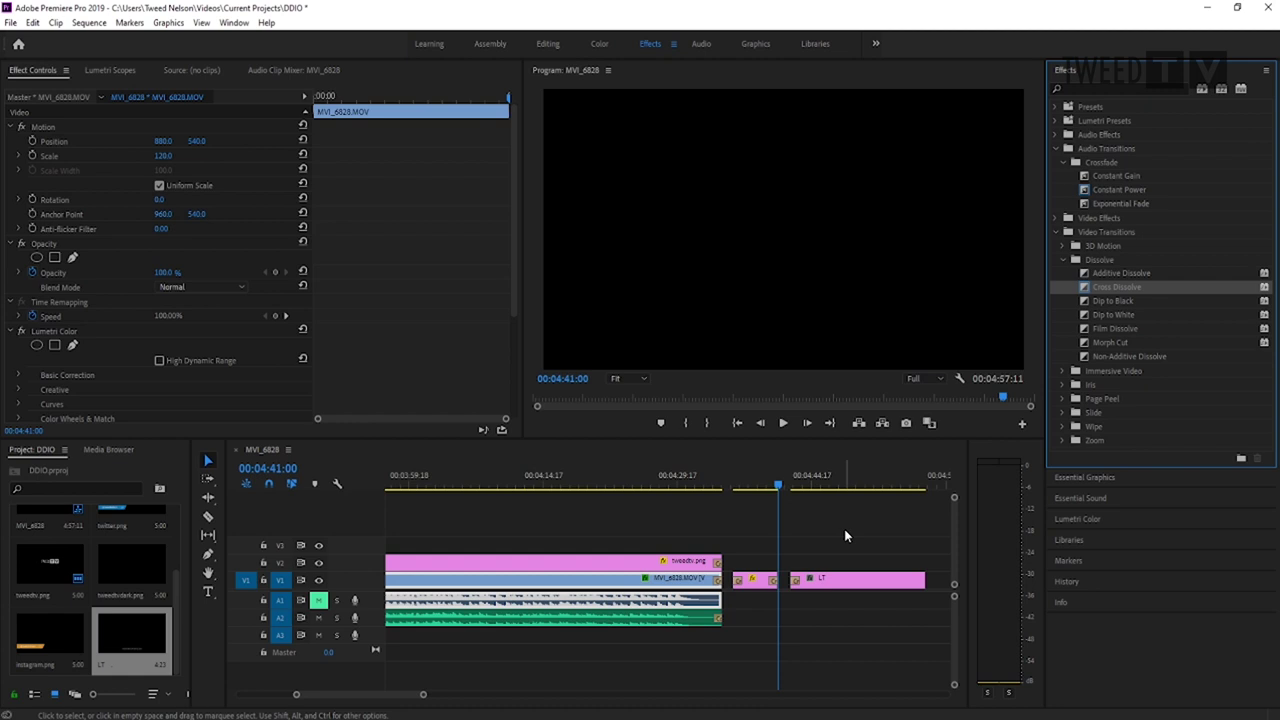
pyautogui.scroll(1, 845, 530)
pyautogui.click(804, 485)
pyautogui.press('space')
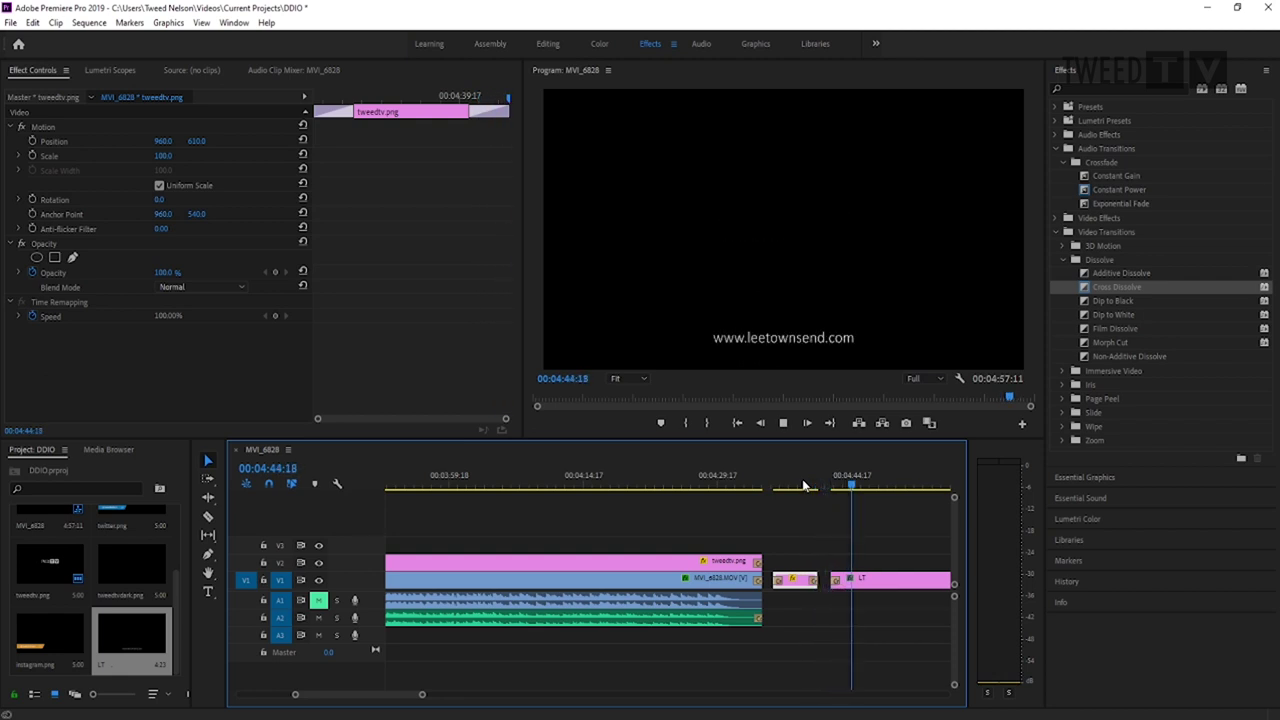
pyautogui.press('space')
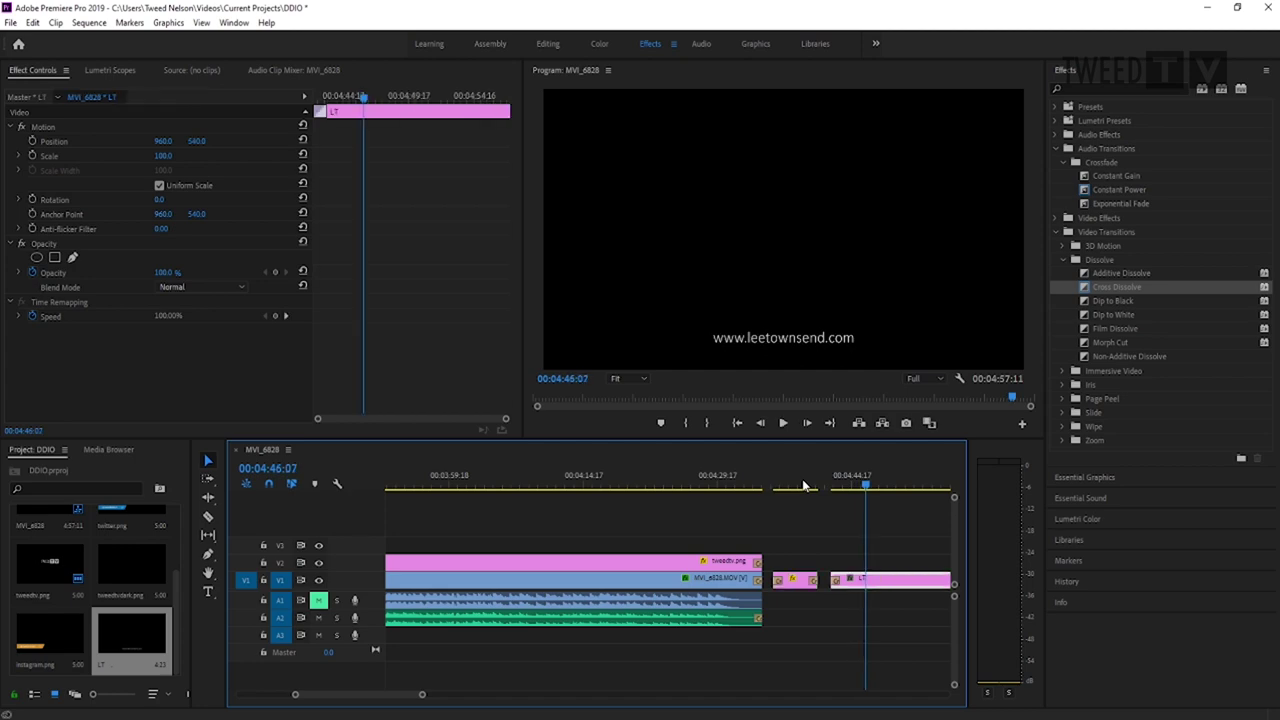
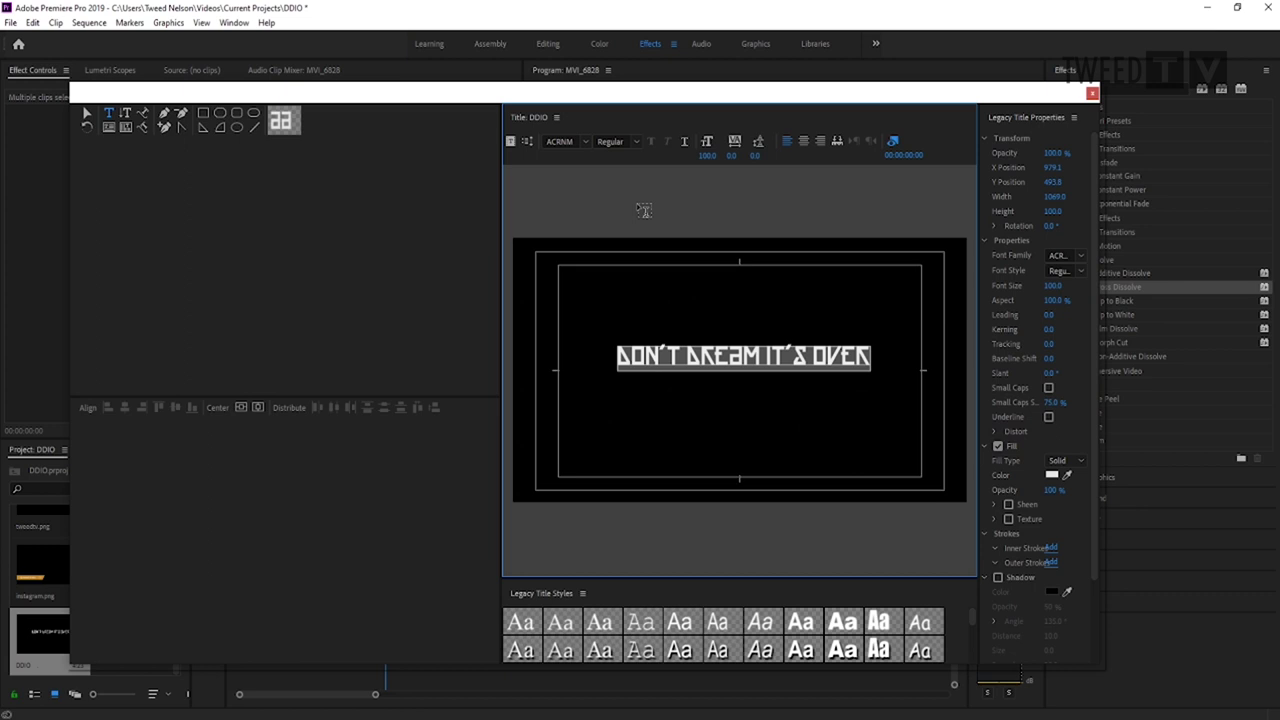
# Set the "DON'T DREAM IT'S OVER" text in the DDIO title to Calibri Bold at font size 120.
pyautogui.click(585, 142)
pyautogui.scroll(-4, 603, 331)
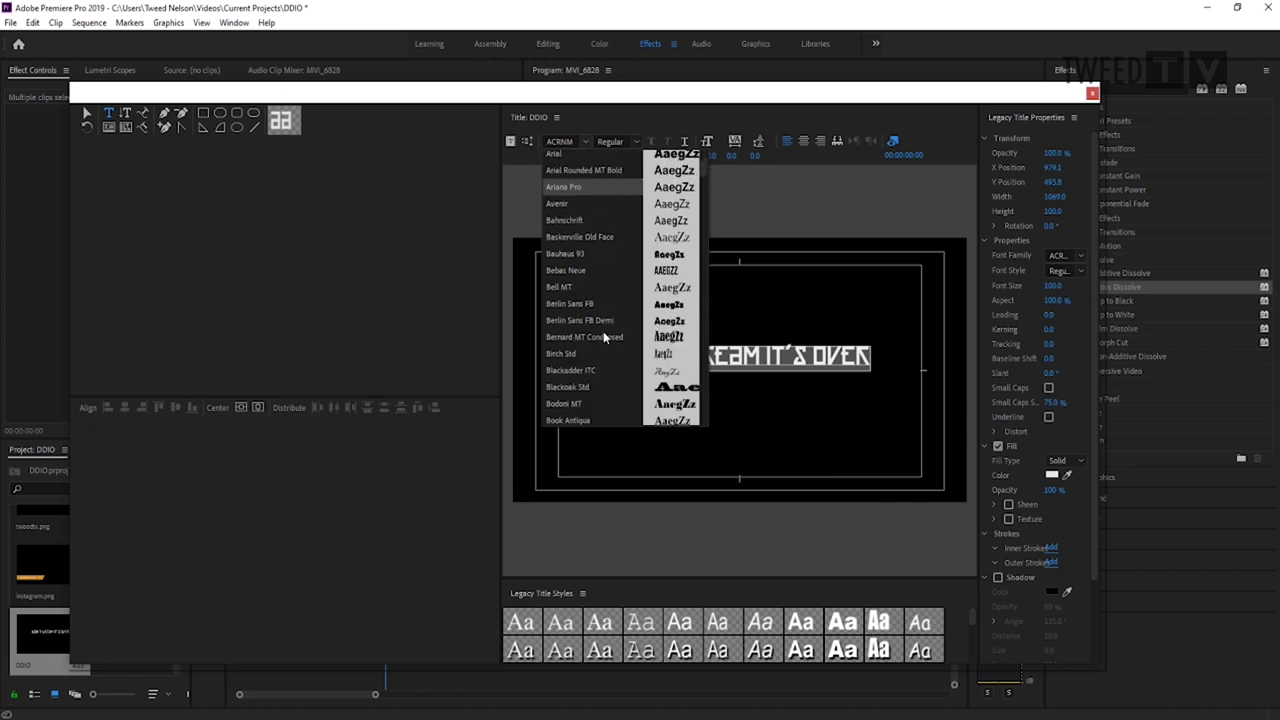
pyautogui.scroll(-2, 600, 332)
pyautogui.click(596, 330)
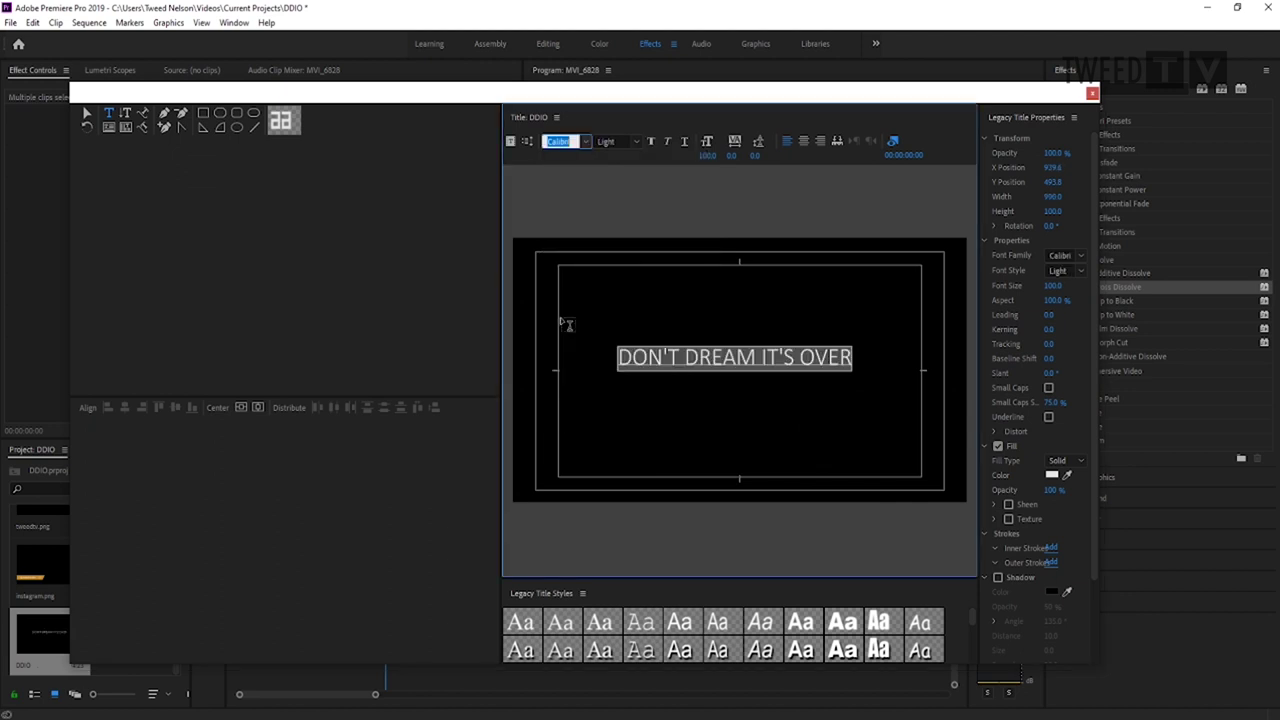
pyautogui.click(637, 143)
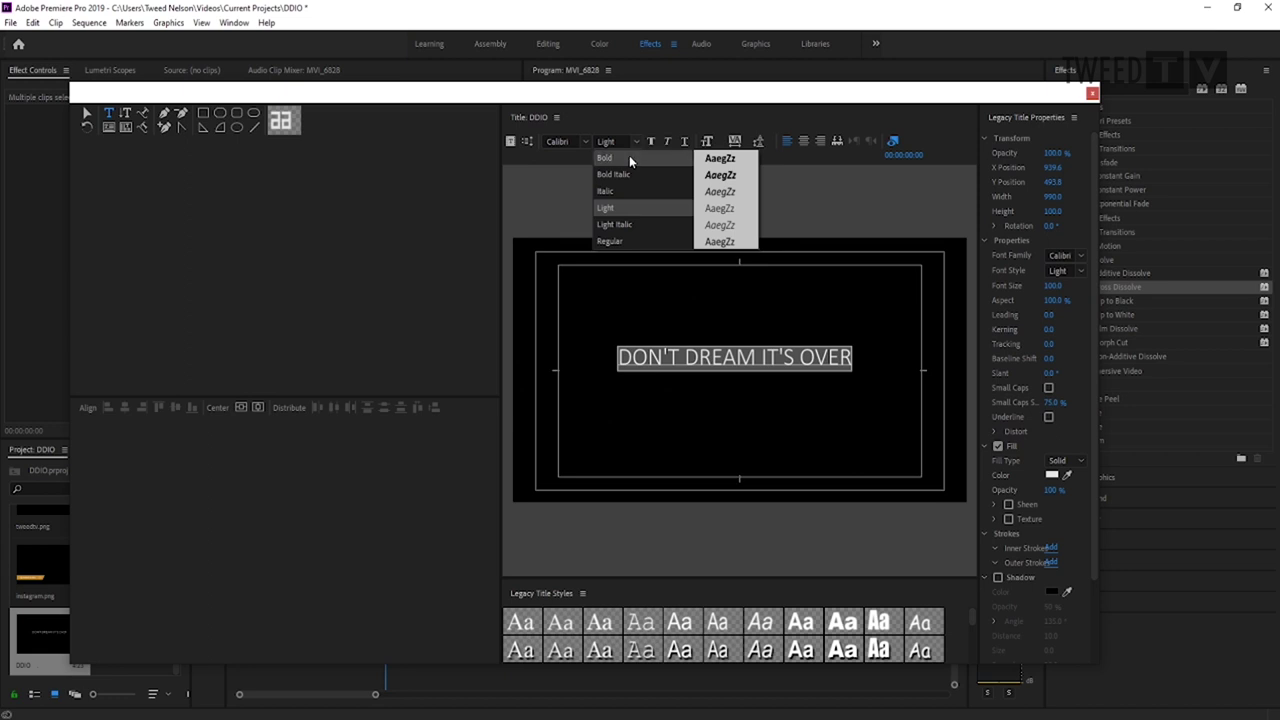
pyautogui.click(629, 157)
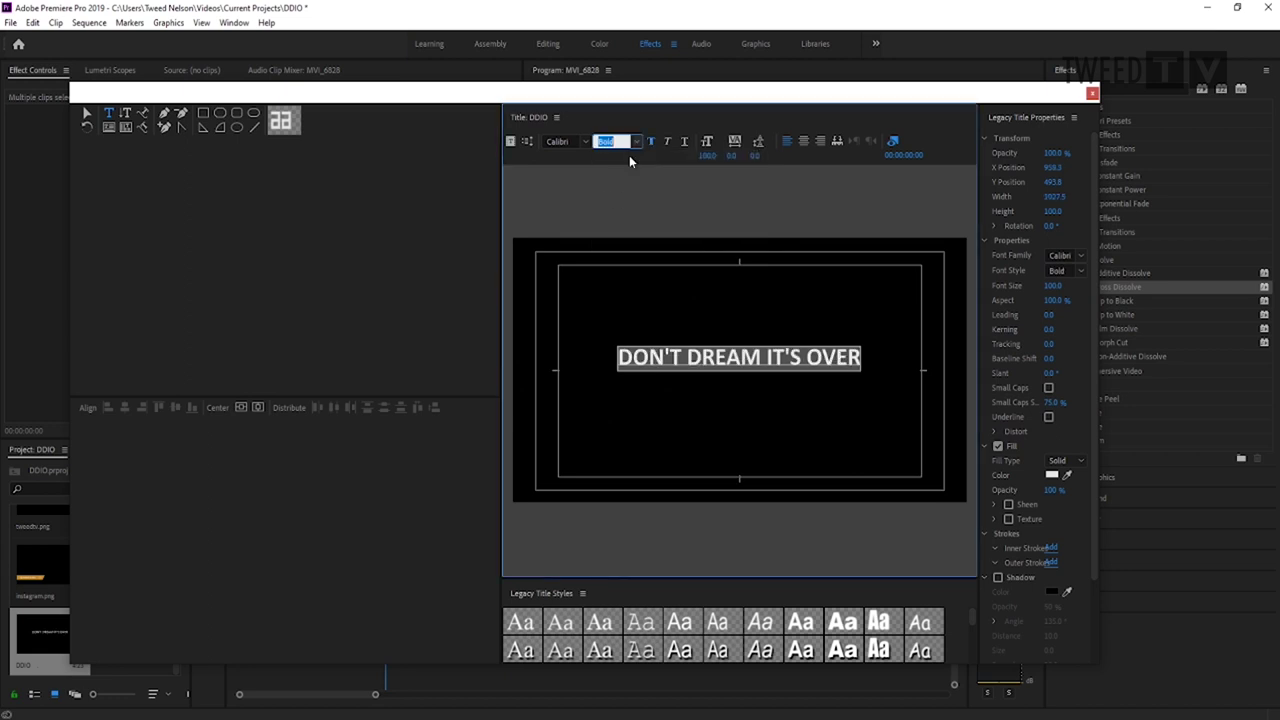
pyautogui.click(710, 154)
pyautogui.hotkey('shift', 'Up')
pyautogui.hotkey('shift', 'Up')
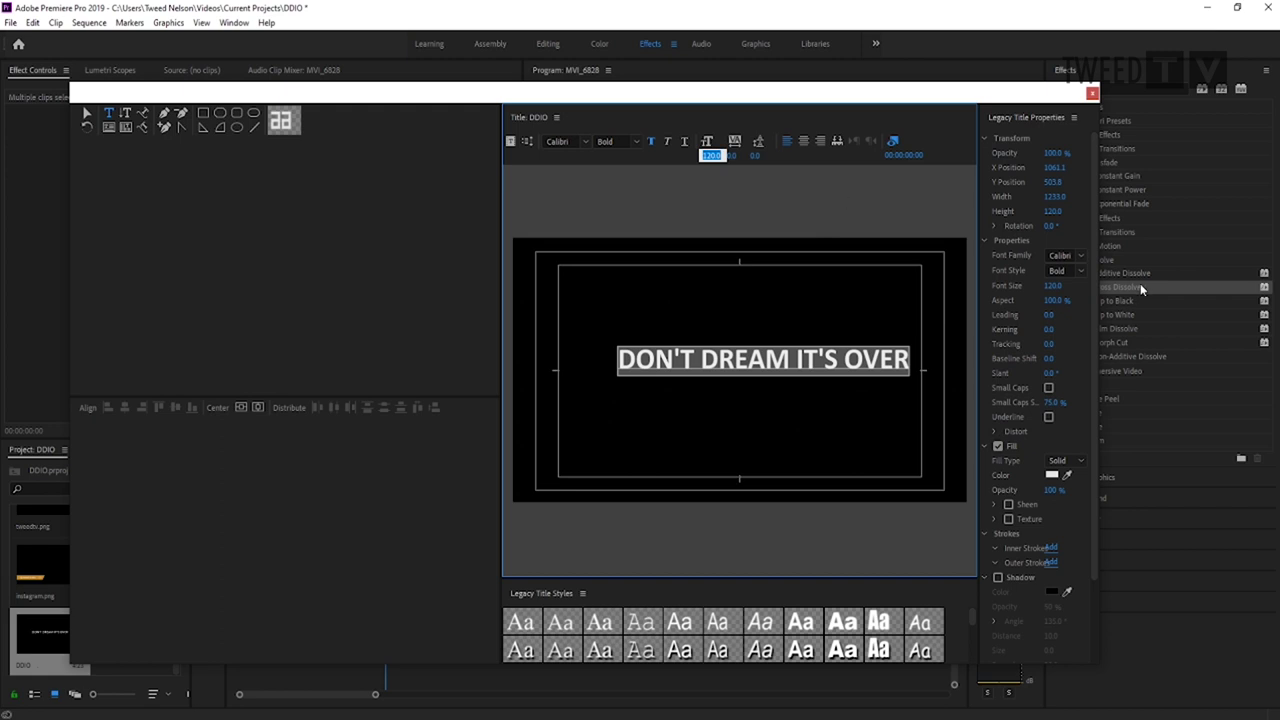
# Centre the song title text in the frame at X position 960 and Y position 540.
pyautogui.click(1053, 168)
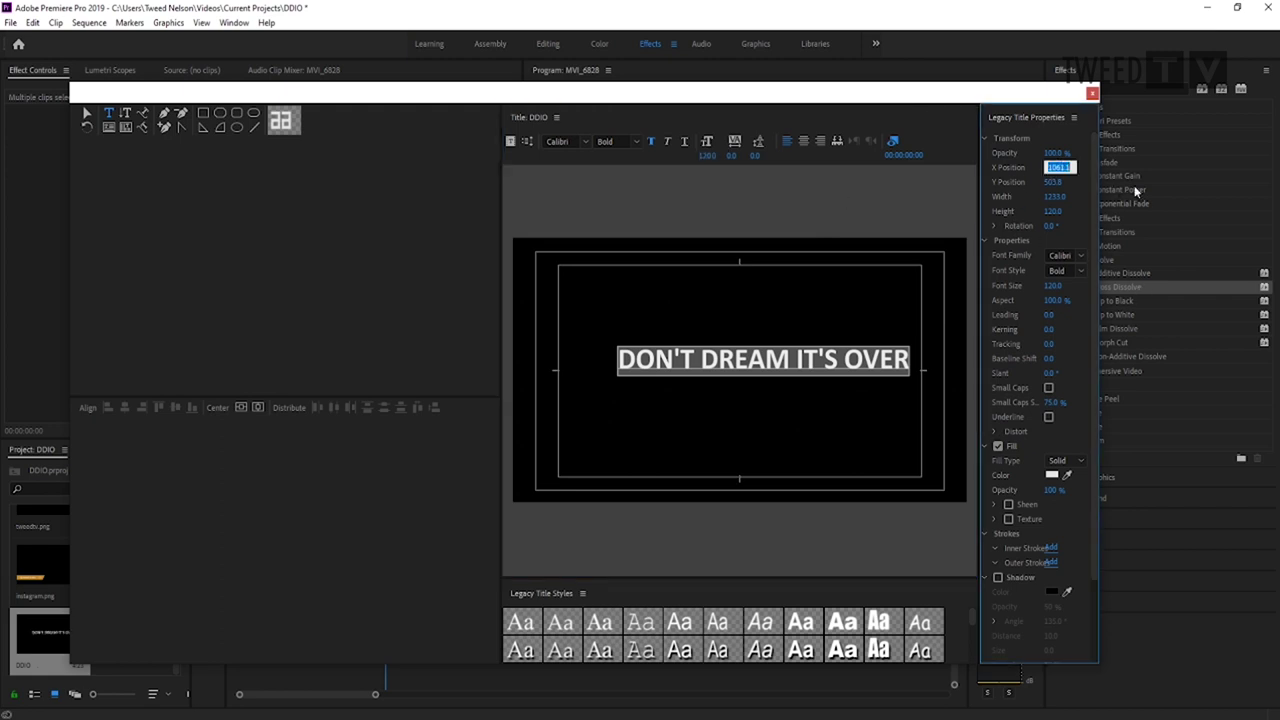
pyautogui.write('960')
pyautogui.press('Return')
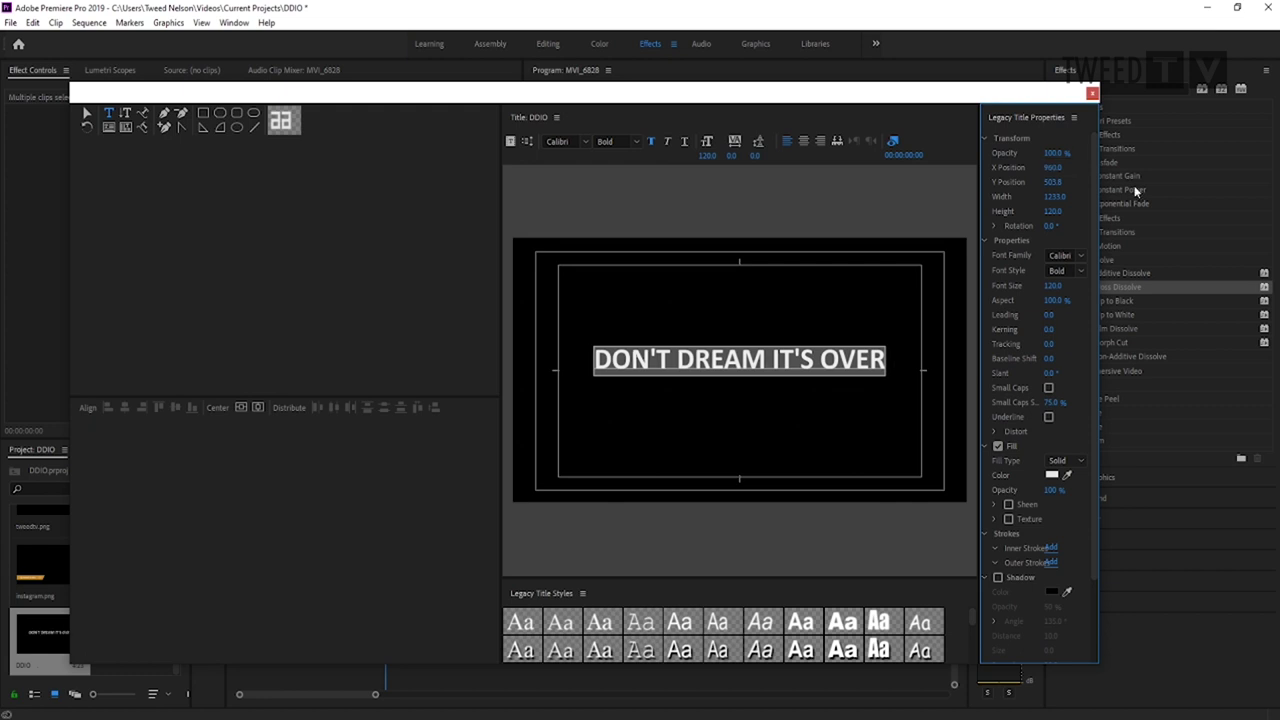
pyautogui.click(1052, 183)
pyautogui.write('540')
pyautogui.press('Return')
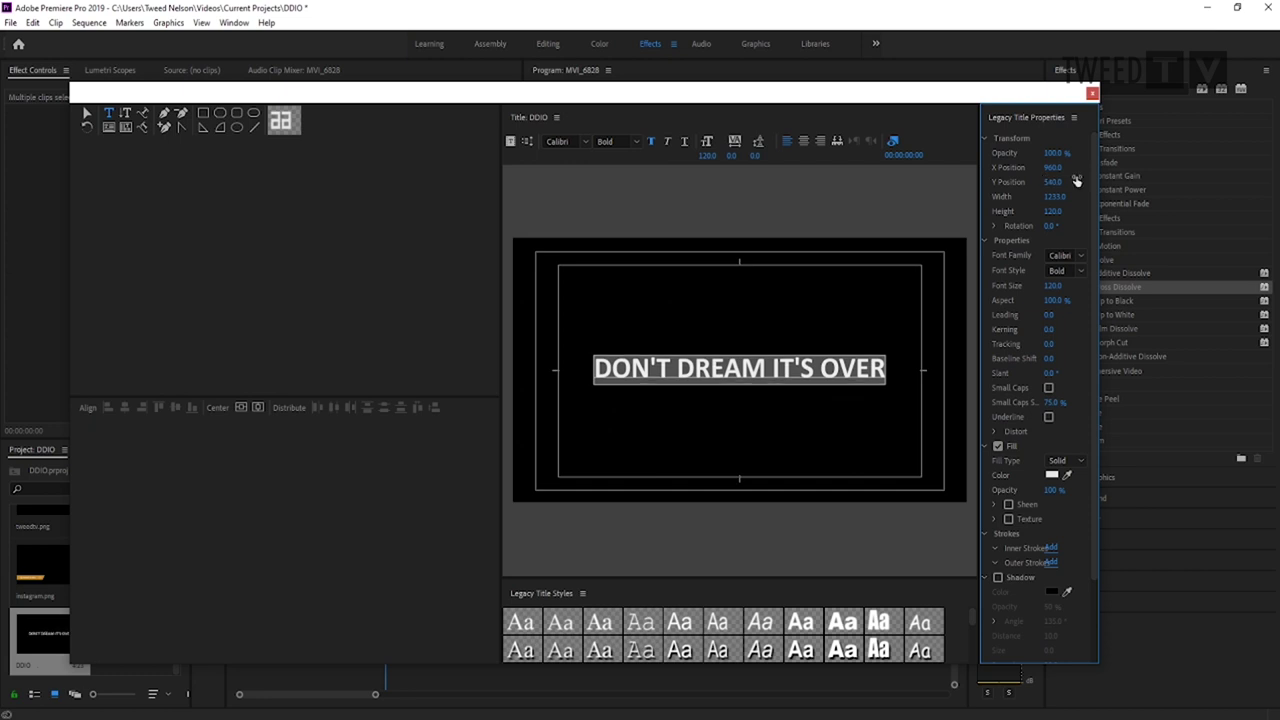
# Change the song title text's fill colour to orange D57712.
pyautogui.click(1052, 476)
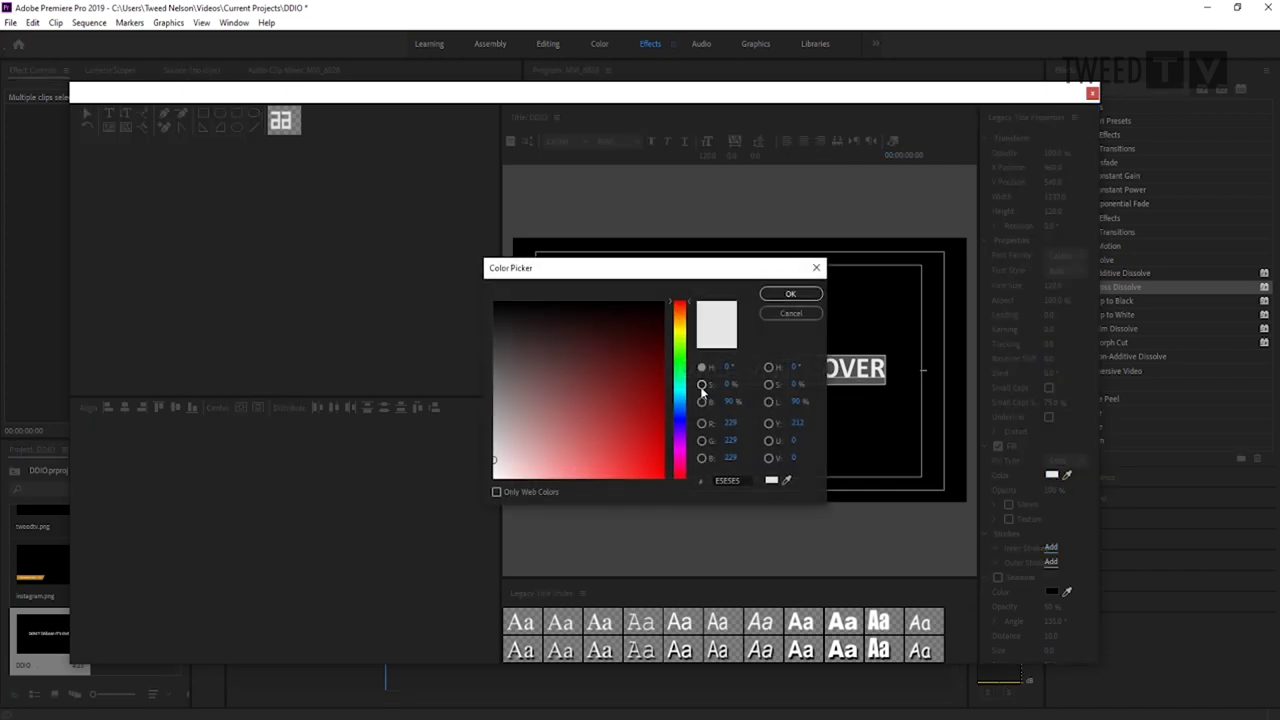
pyautogui.click(684, 325)
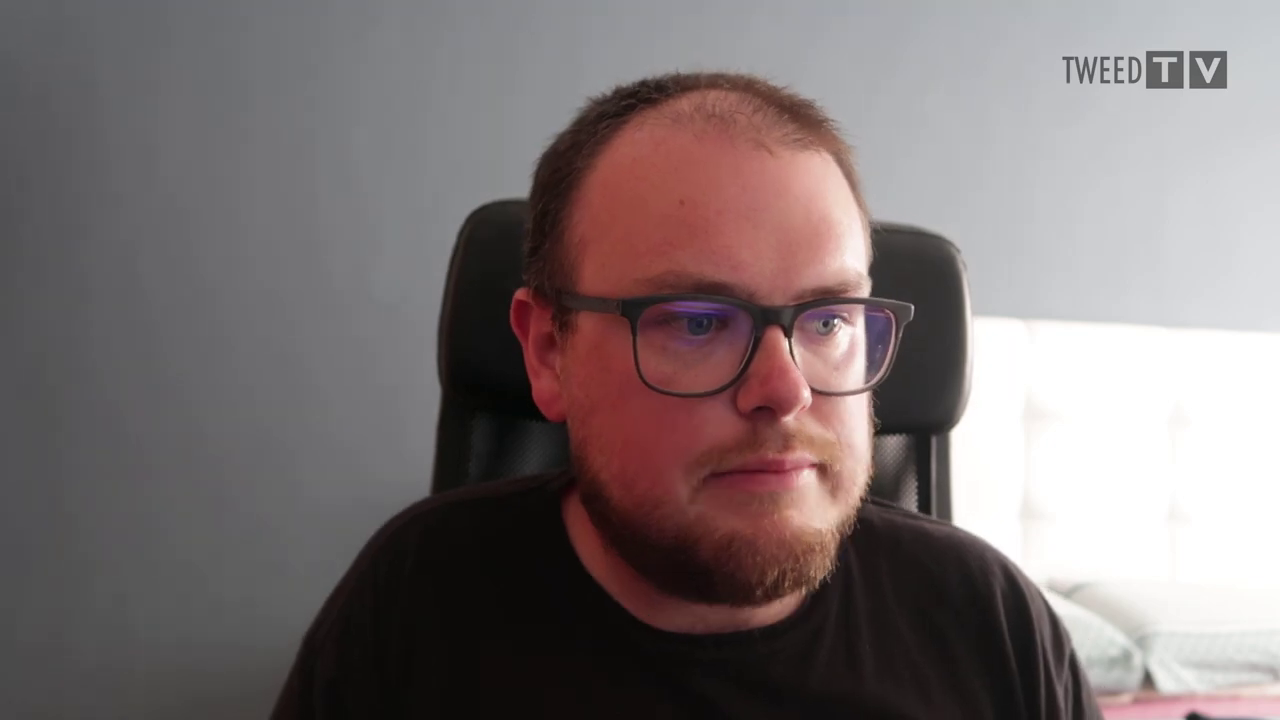
pyautogui.click(643, 406)
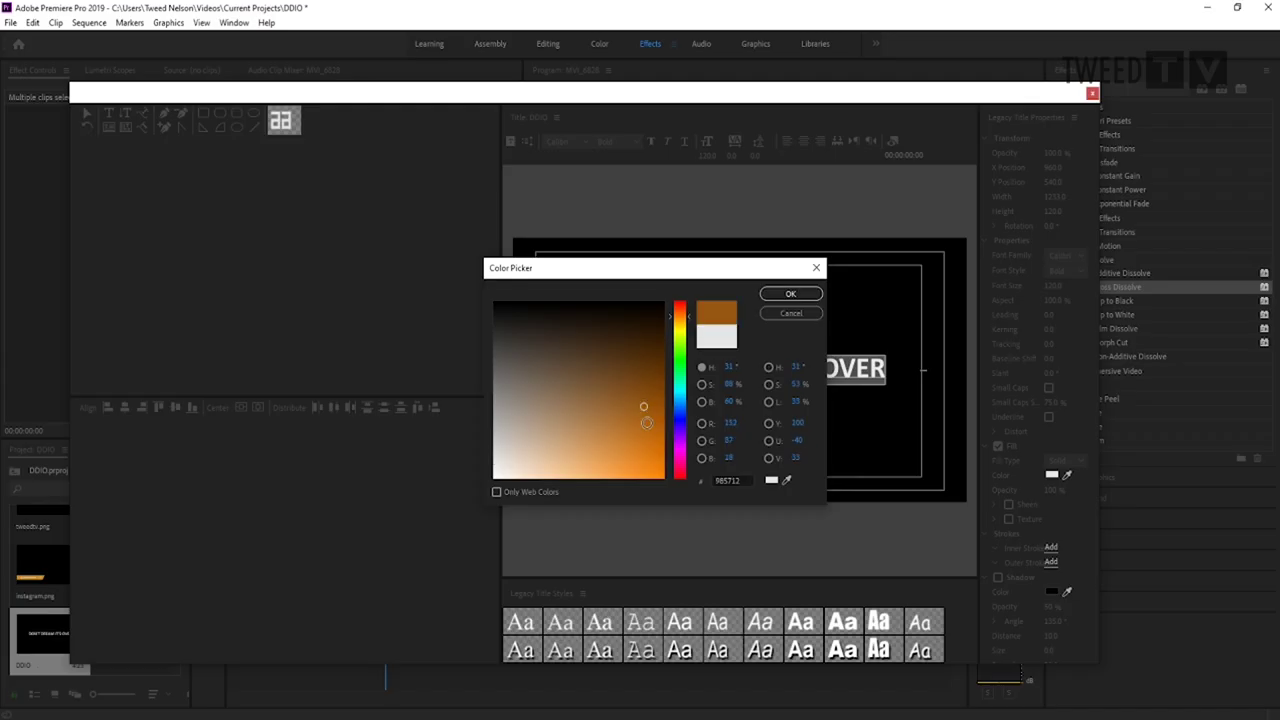
pyautogui.click(648, 426)
pyautogui.click(649, 448)
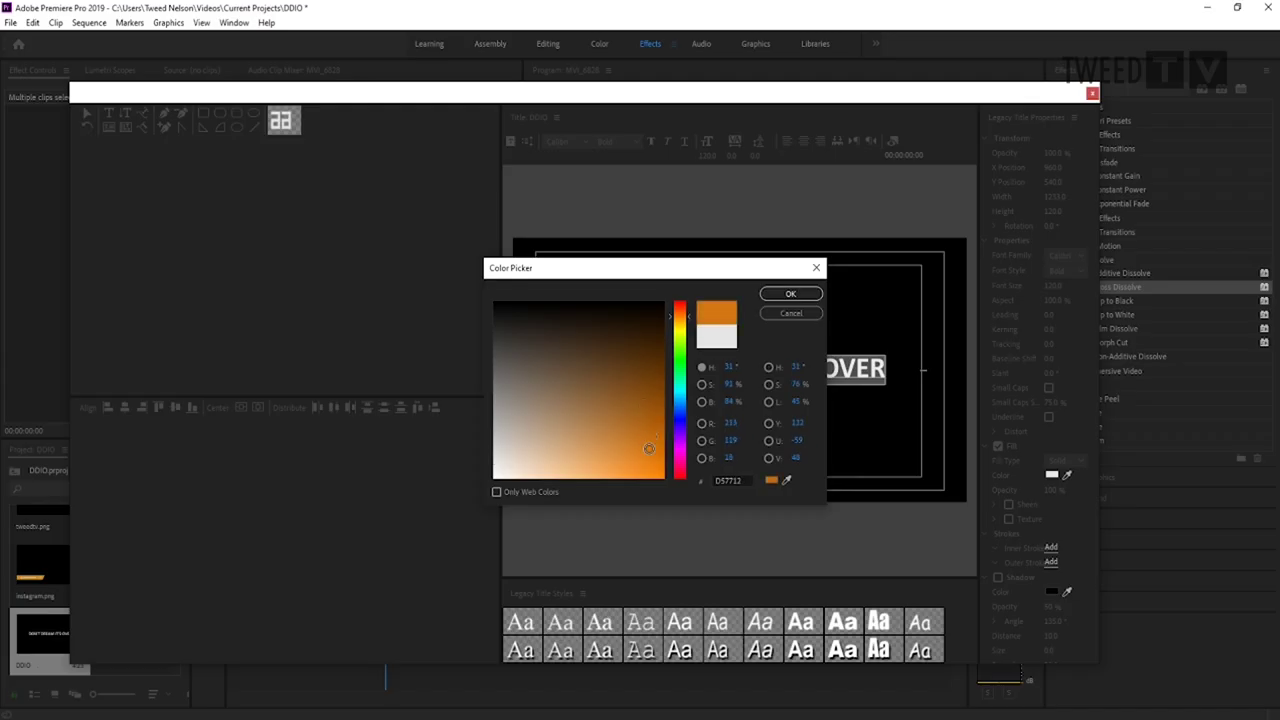
pyautogui.click(790, 293)
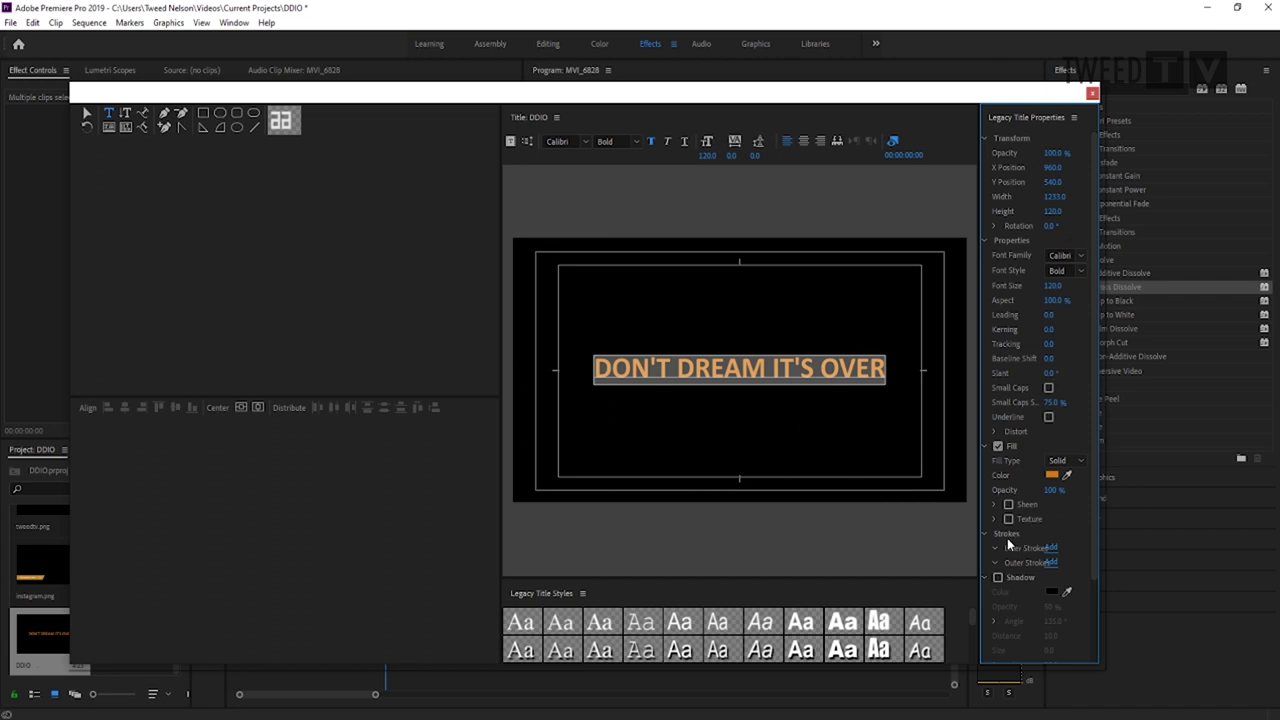
# Enable a shadow on the song title text with distance 6 and size 5, and close the title editor.
pyautogui.click(998, 577)
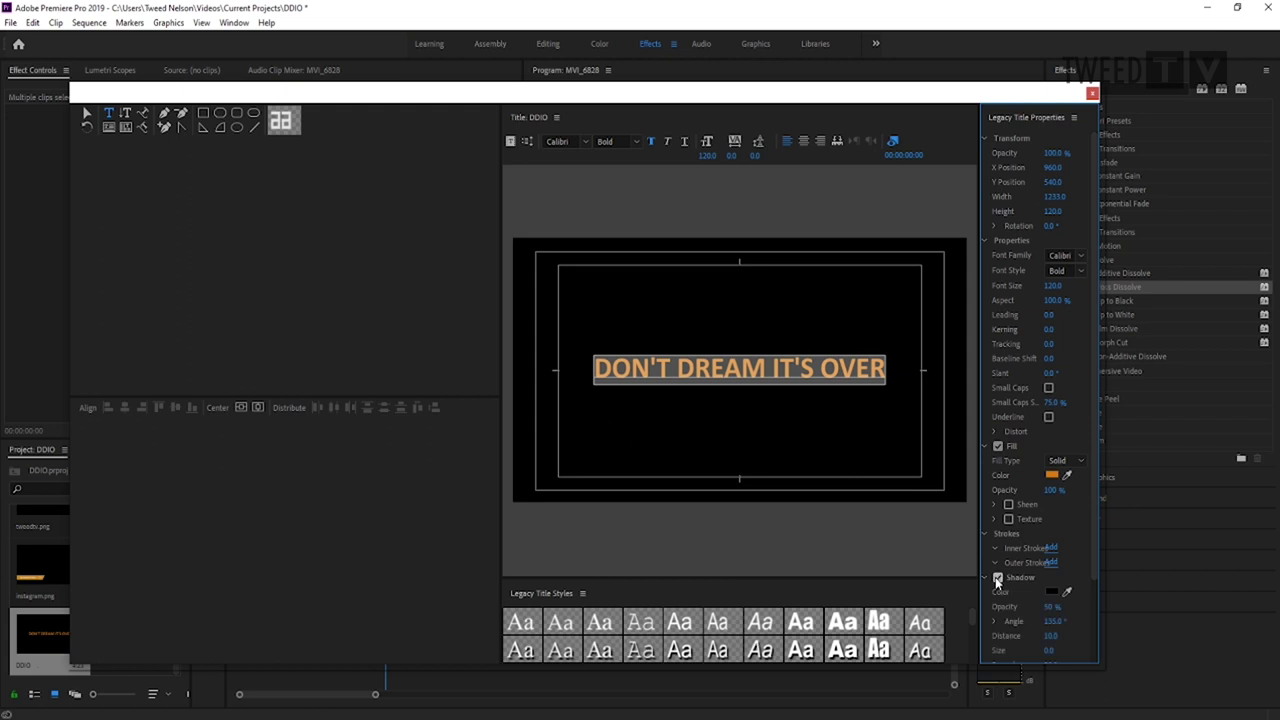
pyautogui.scroll(-1, 1007, 617)
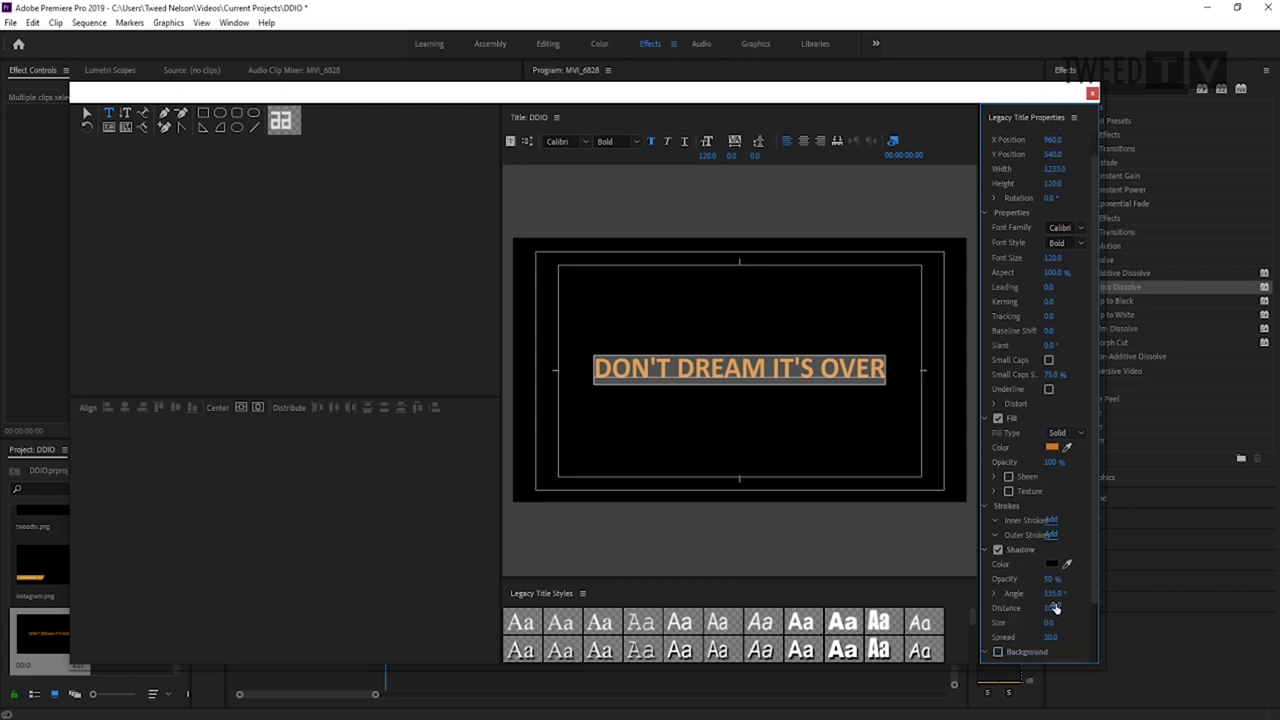
pyautogui.click(1052, 607)
pyautogui.write('6')
pyautogui.click(1046, 623)
pyautogui.write('5')
pyautogui.click(1092, 94)
# Place the DDIO title on V3 at the start of the sequence with a Cross Dissolve at both ends.
pyautogui.moveTo(55, 638); pyautogui.dragTo(437, 545)
pyautogui.moveTo(1105, 289); pyautogui.dragTo(393, 548)
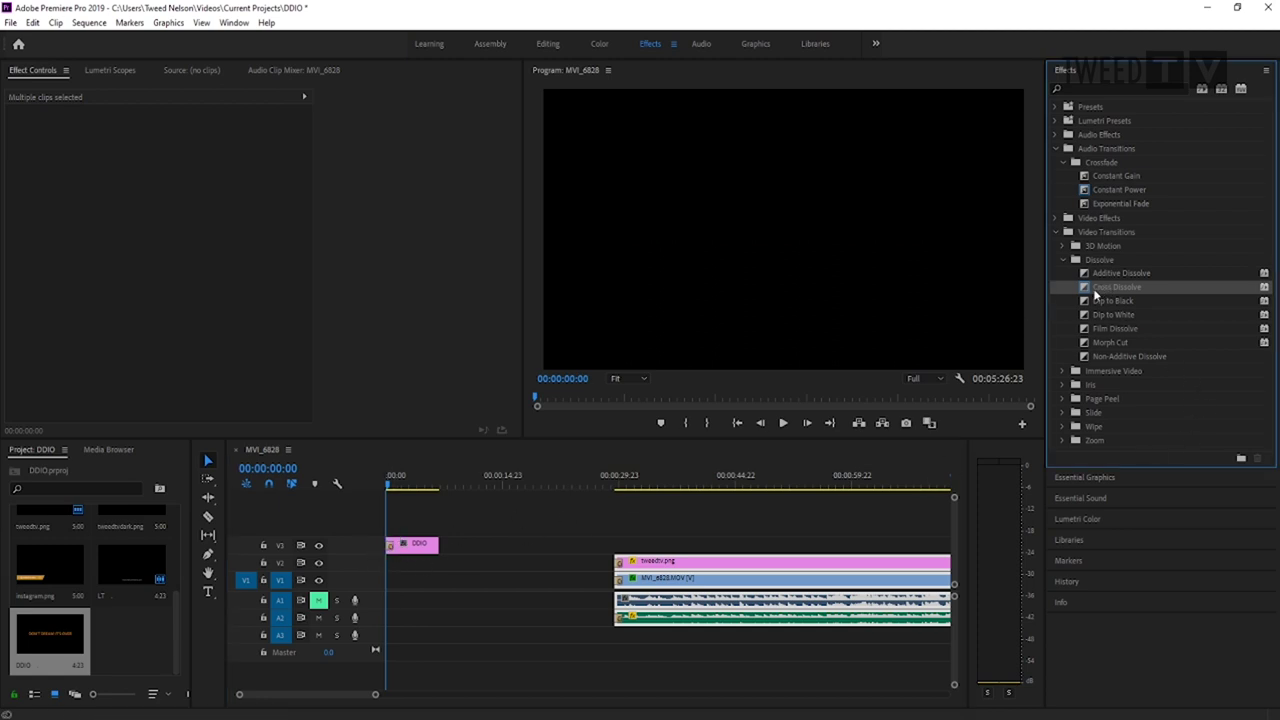
pyautogui.moveTo(1095, 292); pyautogui.dragTo(437, 546)
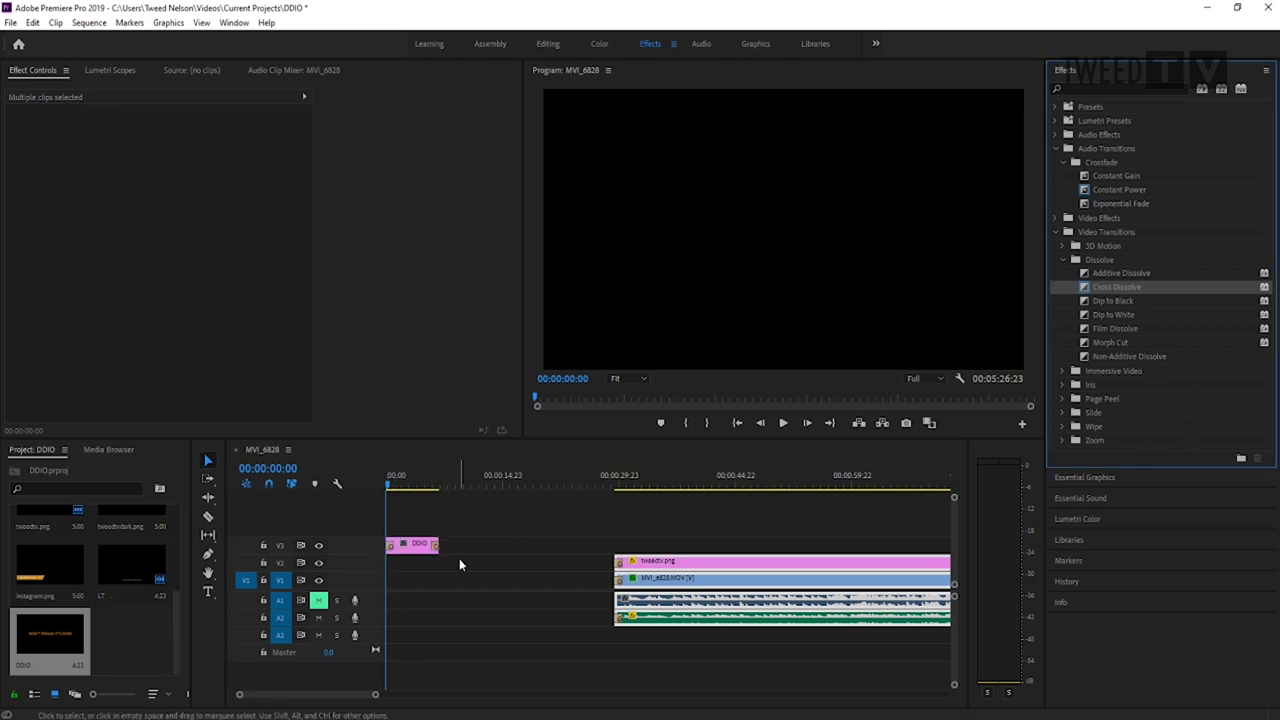
pyautogui.press('space')
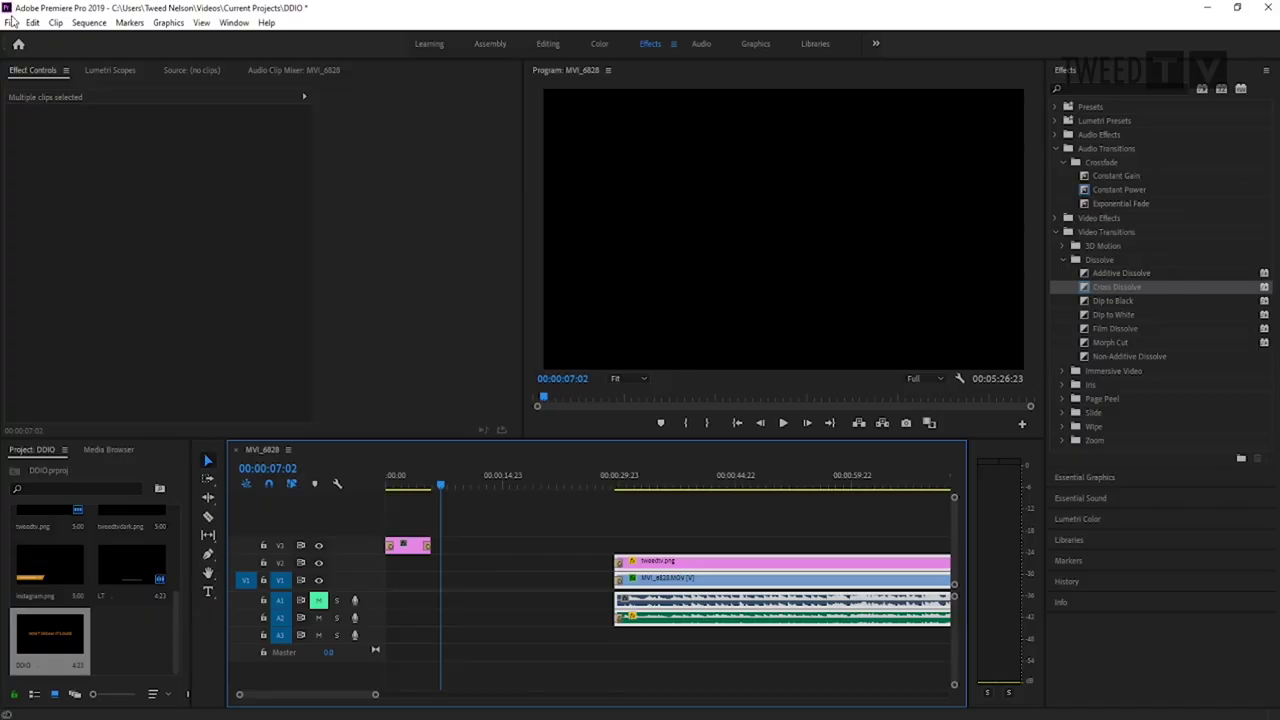
# Create a new 1920 × 1080 legacy title named CH at 23.976 fps.
pyautogui.click(10, 23)
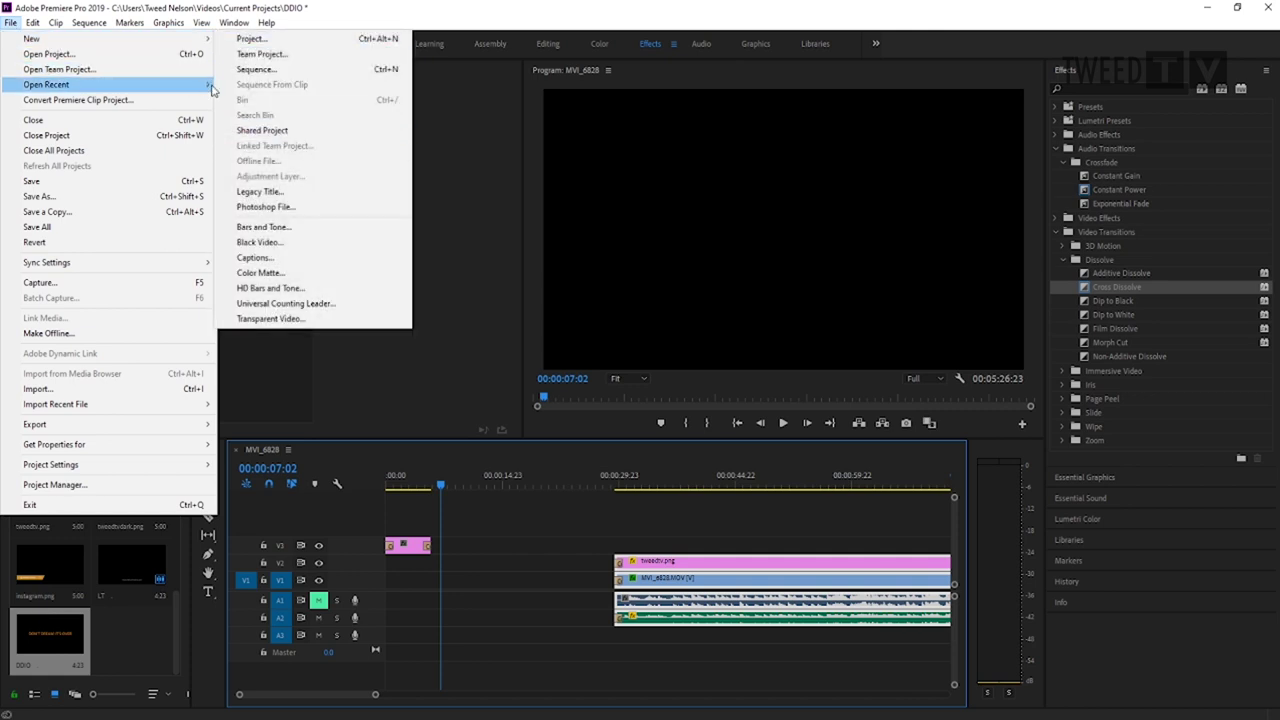
pyautogui.click(264, 191)
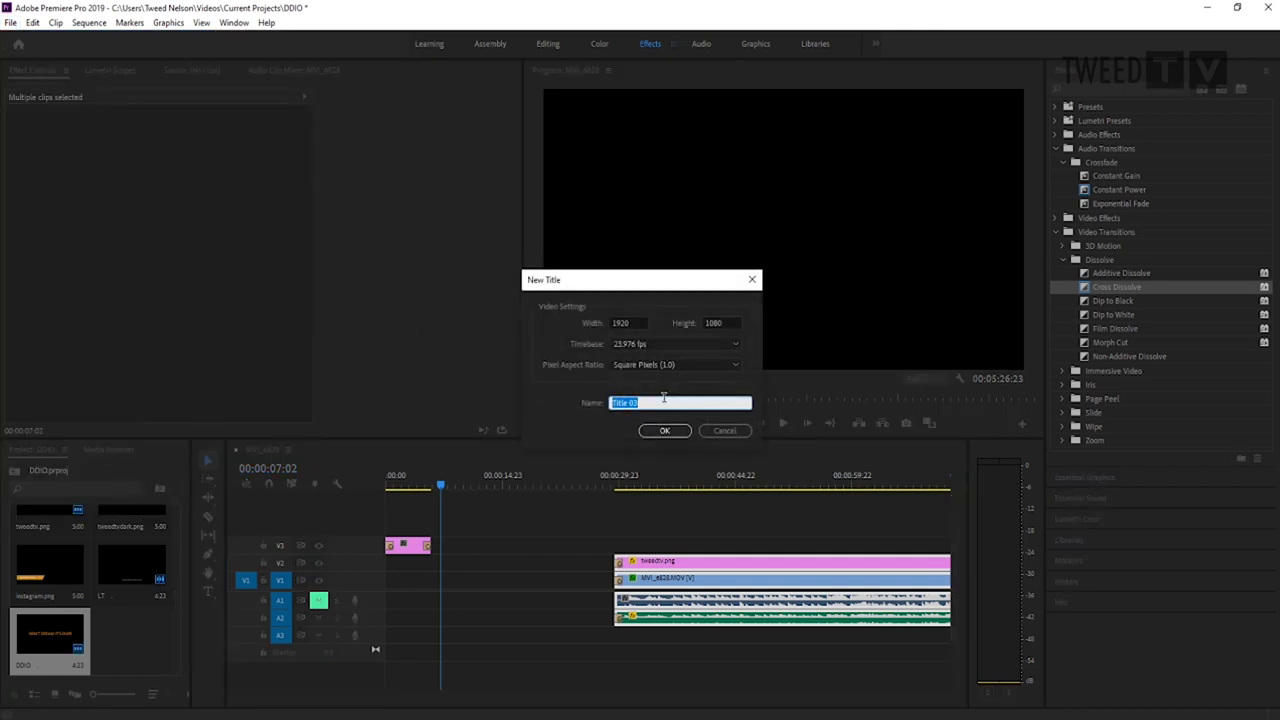
pyautogui.write('CH')
pyautogui.press('Return')
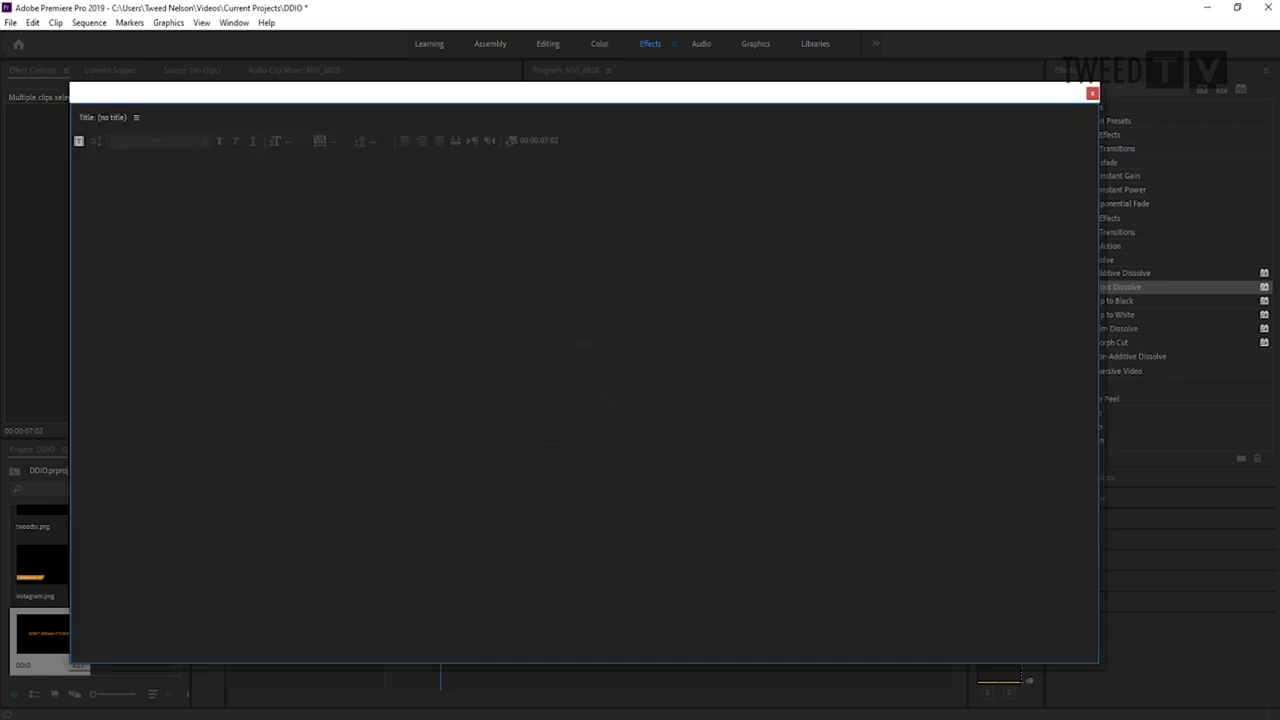
# Add the text line "ACOUSTIC CROWDED HOUSE COVER" near the middle of the CH title.
pyautogui.click(700, 376)
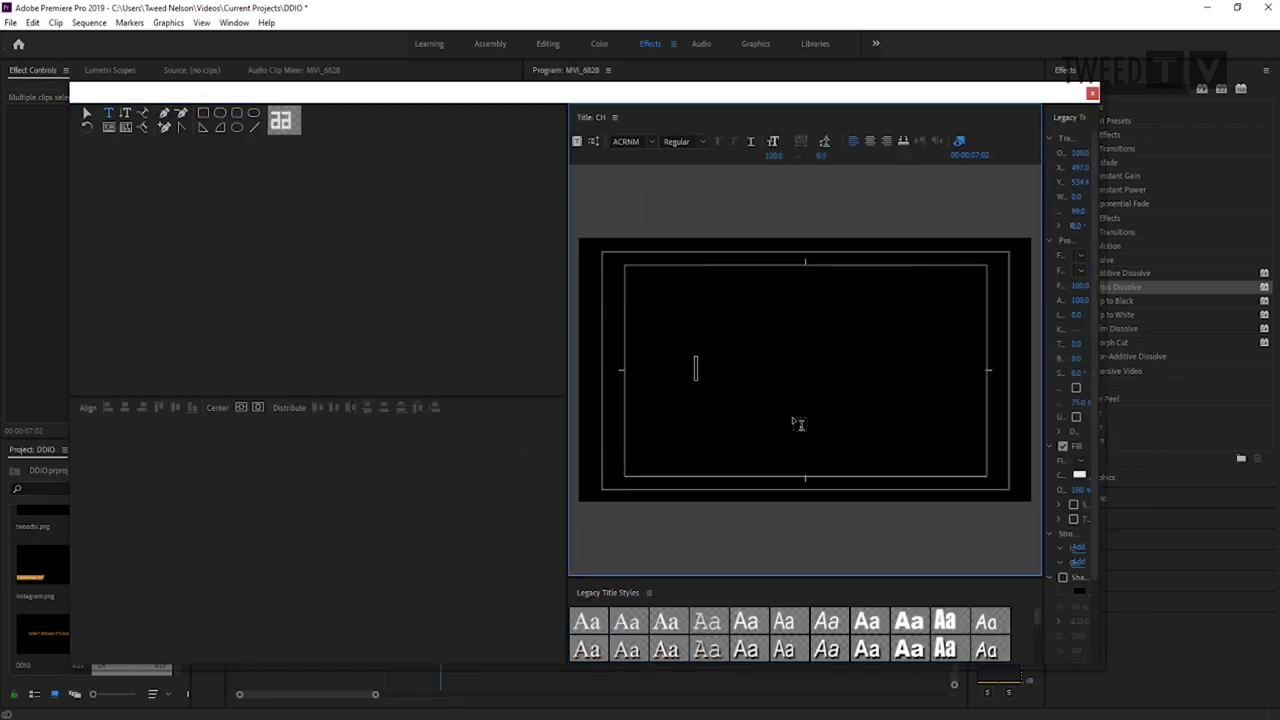
pyautogui.write('ACOUSTIC')
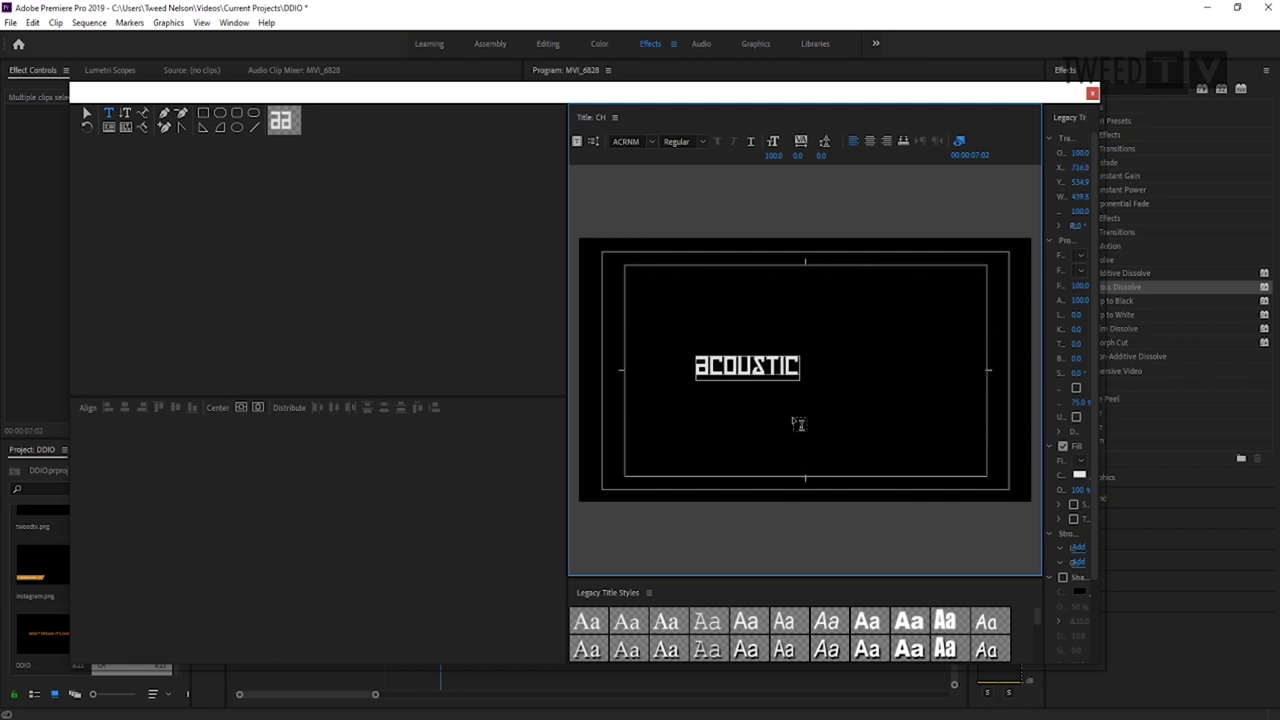
pyautogui.write(' CROWDE')
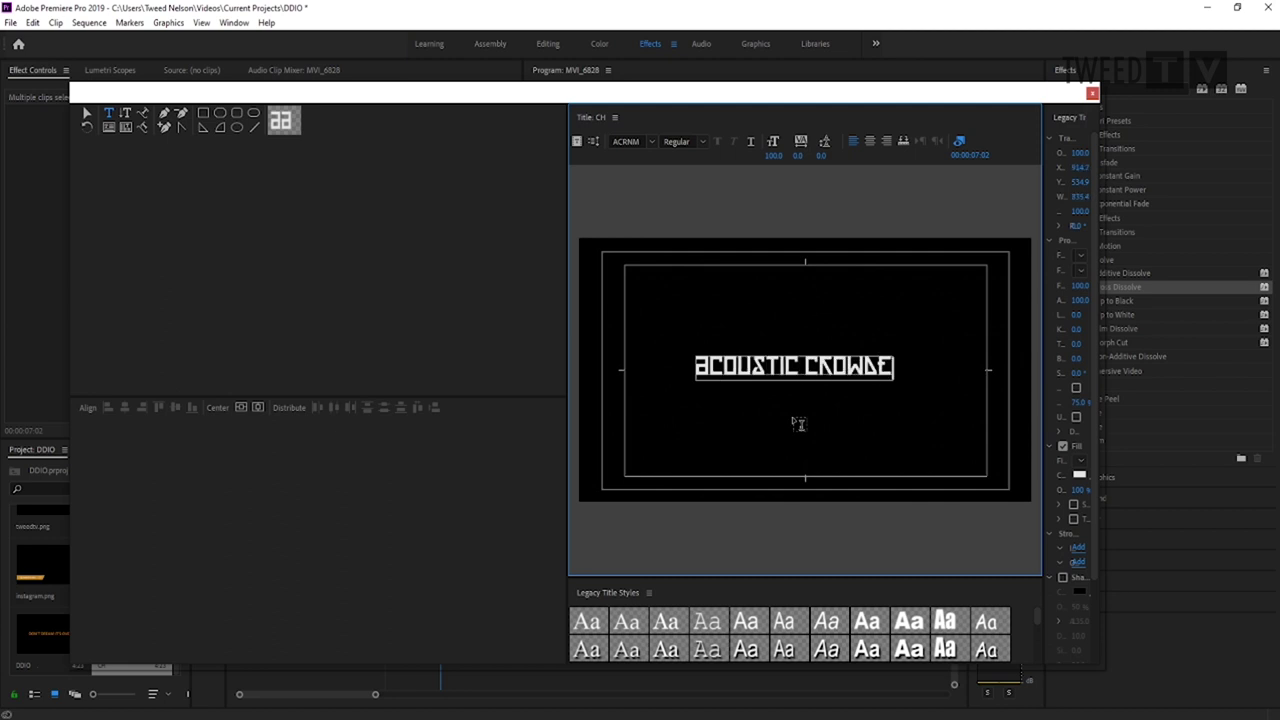
pyautogui.write('D HOUSE CO')
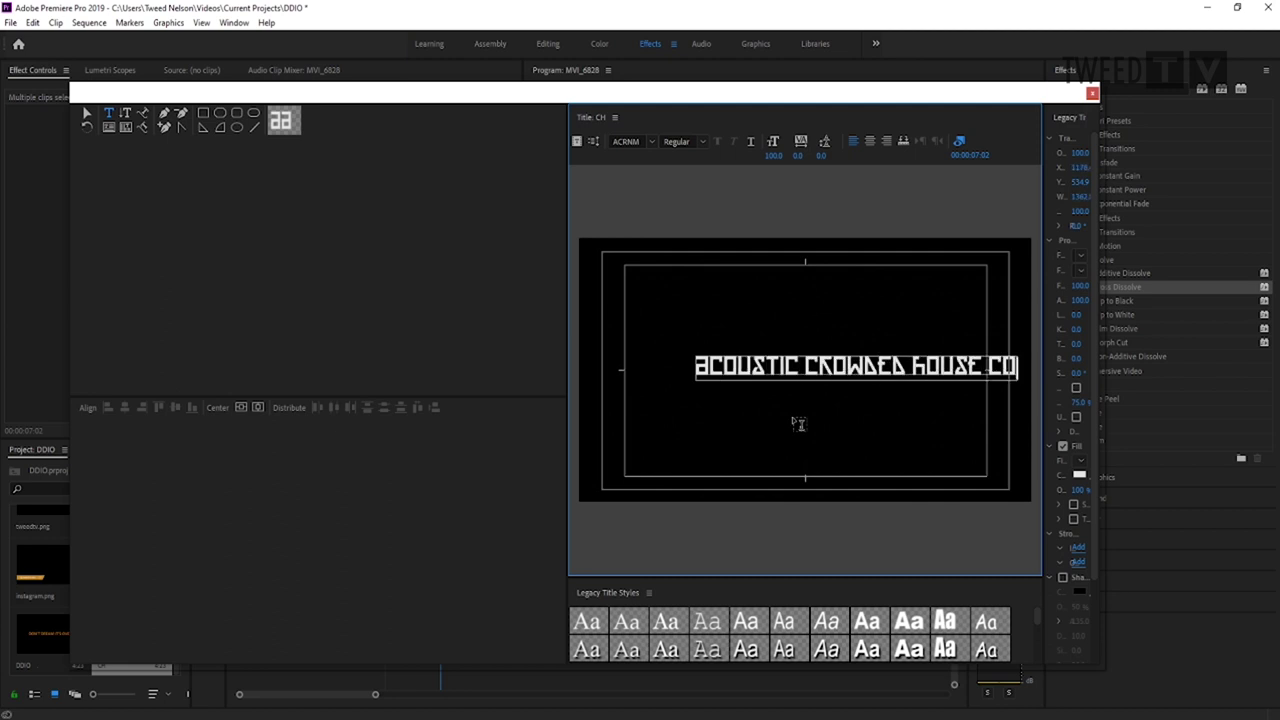
pyautogui.write('V')
# Set the whole "ACOUSTIC CROWDED HOUSE COVER" text line to Calibri Light at font size 80.
pyautogui.hotkey('shift', 'Left')
pyautogui.hotkey('shift', 'Left')
pyautogui.hotkey('shift', 'Left')
pyautogui.hotkey('shift', 'Left')
pyautogui.hotkey('shift', 'Left')
pyautogui.hotkey('shift', 'Left')
pyautogui.hotkey('shift', 'Left')
pyautogui.hotkey('shift', 'Left')
pyautogui.hotkey('shift', 'Left')
pyautogui.hotkey('shift', 'Left')
pyautogui.hotkey('shift', 'Left')
pyautogui.hotkey('shift', 'Left')
pyautogui.hotkey('shift', 'Left')
pyautogui.hotkey('shift', 'Left')
pyautogui.hotkey('shift', 'Left')
pyautogui.hotkey('shift', 'Left')
pyautogui.hotkey('shift', 'Left')
pyautogui.hotkey('shift', 'Left')
pyautogui.hotkey('shift', 'Left')
pyautogui.hotkey('shift', 'Left')
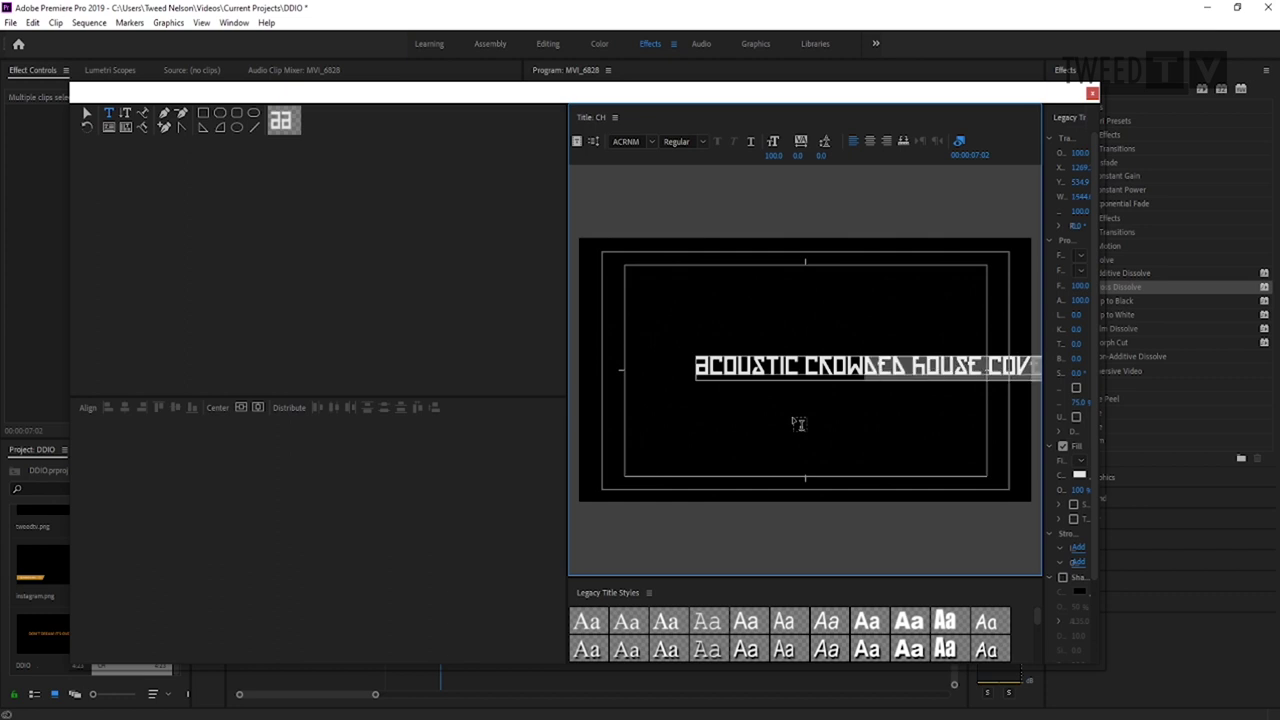
pyautogui.click(651, 143)
pyautogui.scroll(-7, 642, 367)
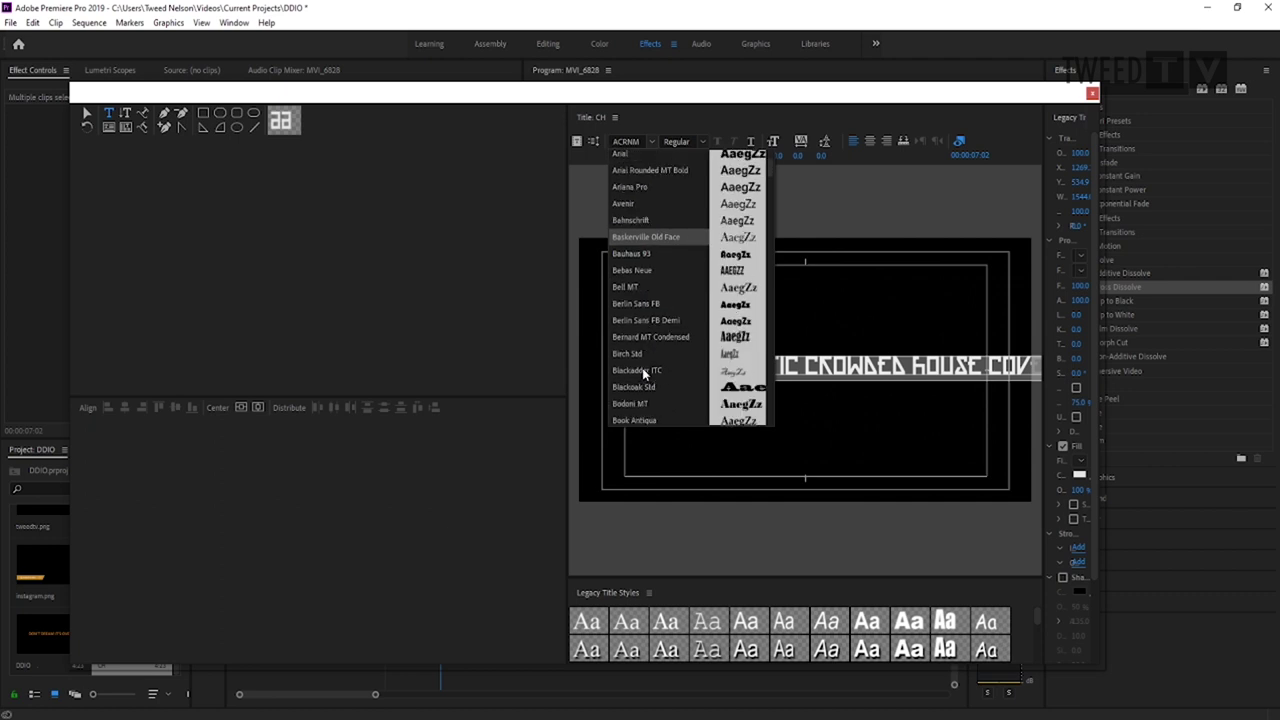
pyautogui.click(631, 279)
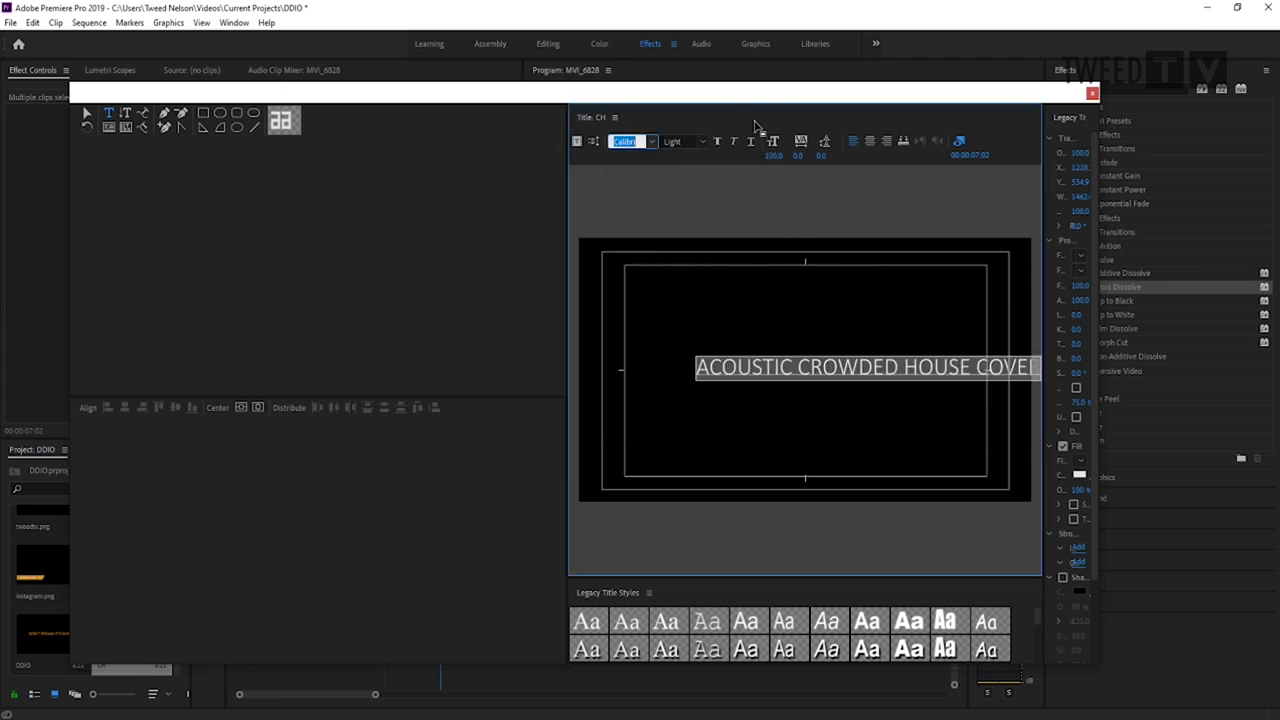
pyautogui.click(774, 156)
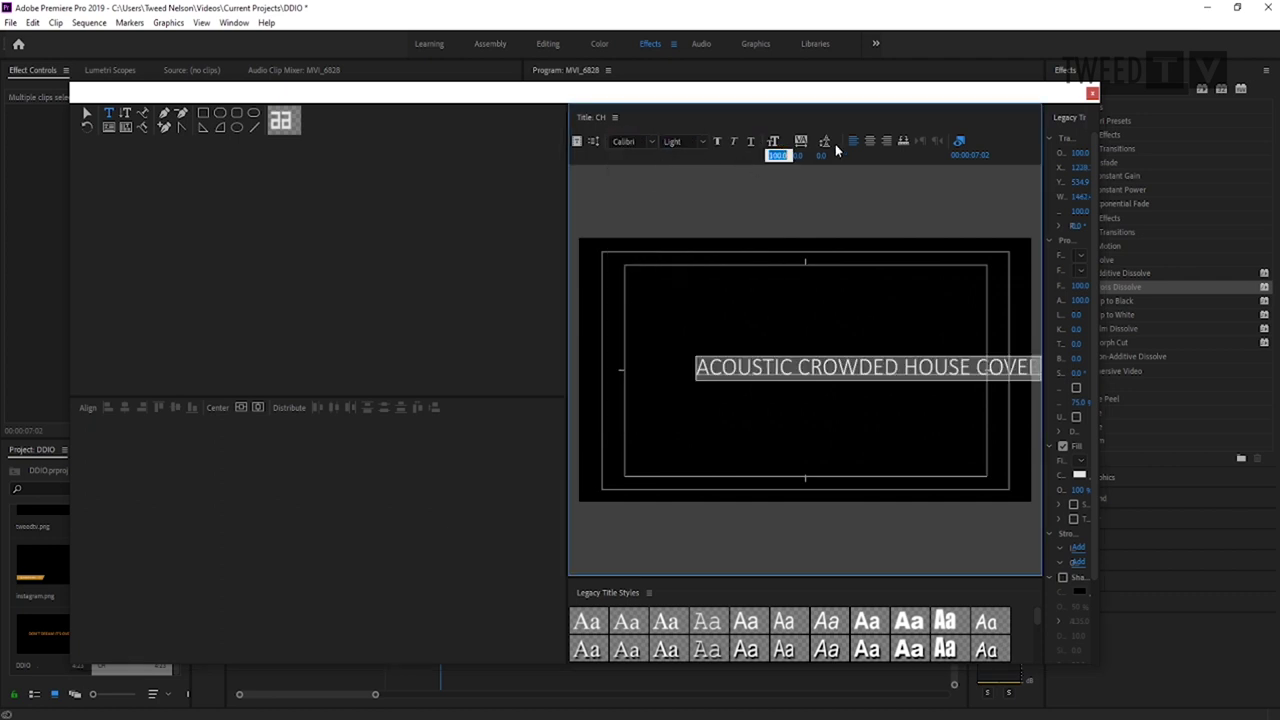
pyautogui.write('80')
pyautogui.press('Return')
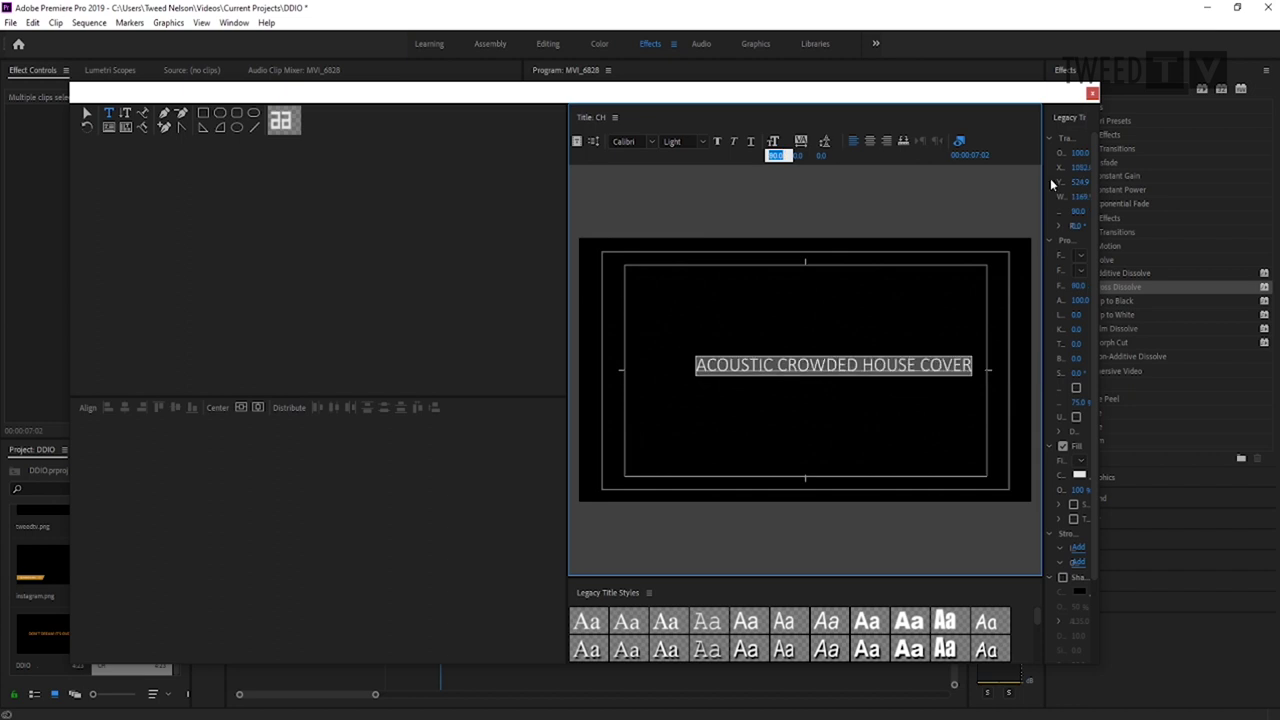
# Position the text line at X 960 and Y 540 in the CH title.
pyautogui.click(1078, 167)
pyautogui.write('9')
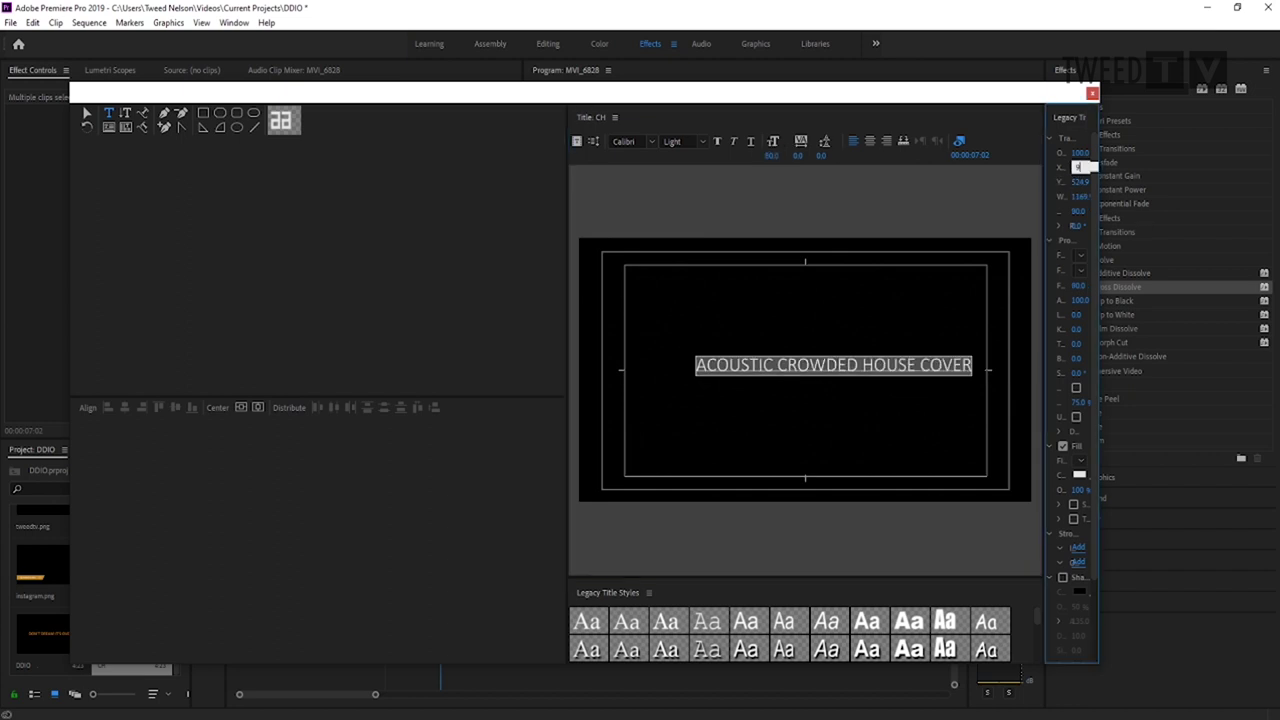
pyautogui.write('60')
pyautogui.press('Return')
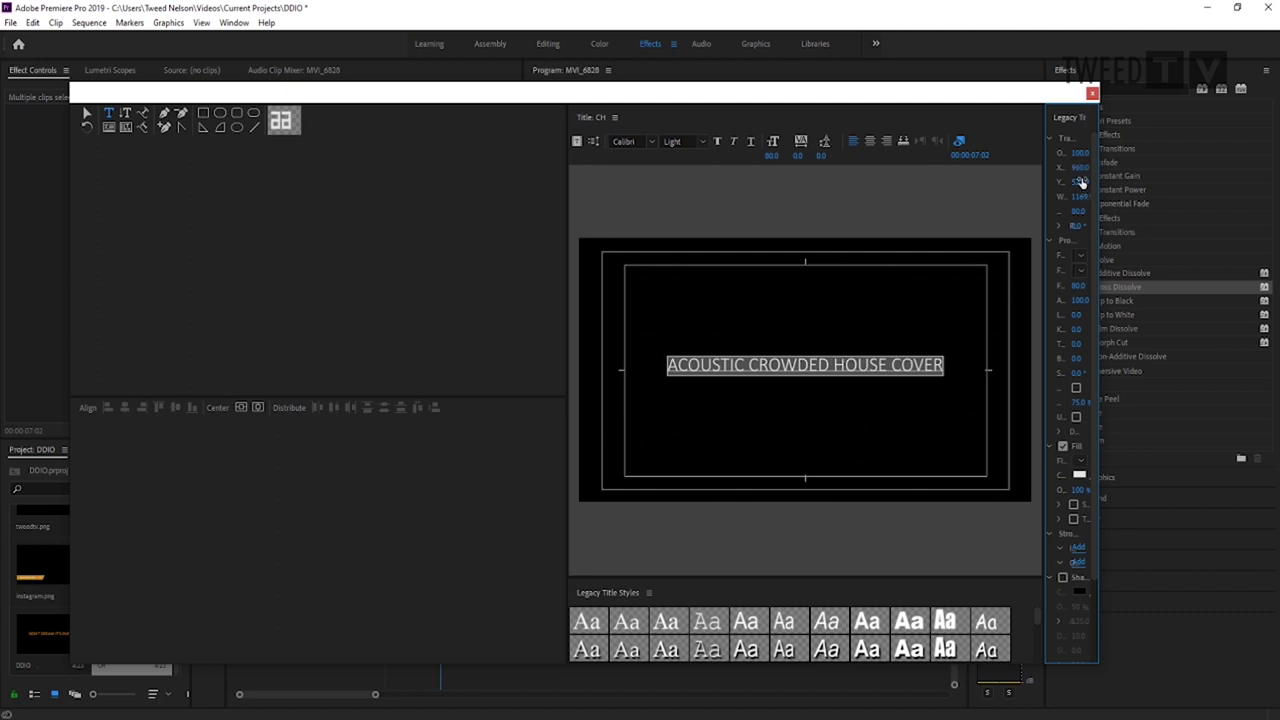
pyautogui.click(1084, 182)
pyautogui.write('540')
pyautogui.press('Return')
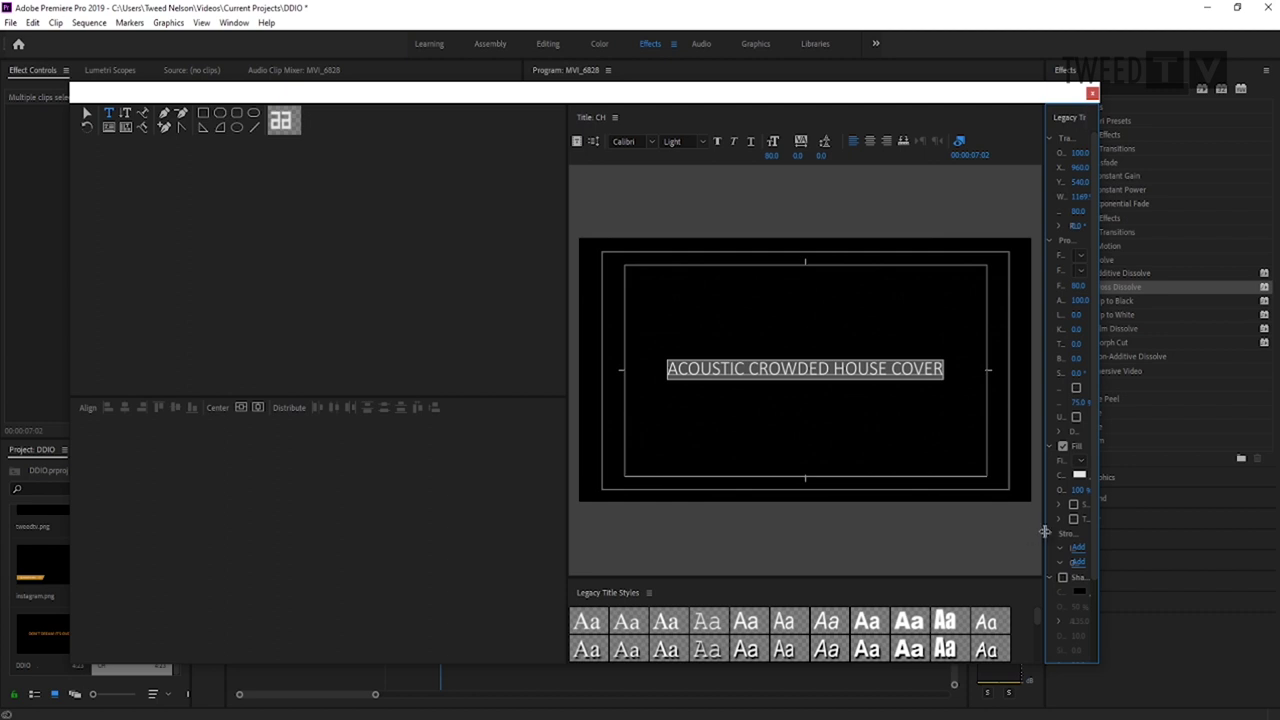
# Enable a shadow on the CH title text with distance 0 and size 30, and close the title editor.
pyautogui.moveTo(1046, 535); pyautogui.dragTo(977, 546)
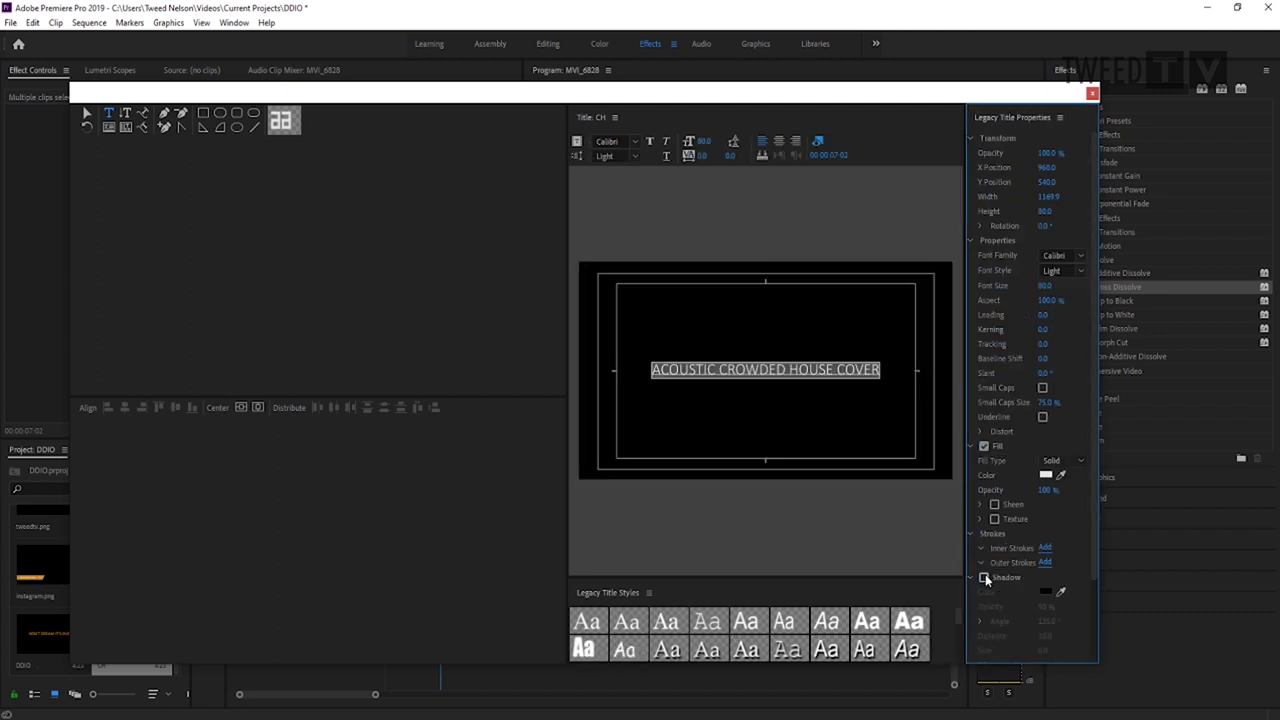
pyautogui.click(985, 577)
pyautogui.scroll(-1, 995, 590)
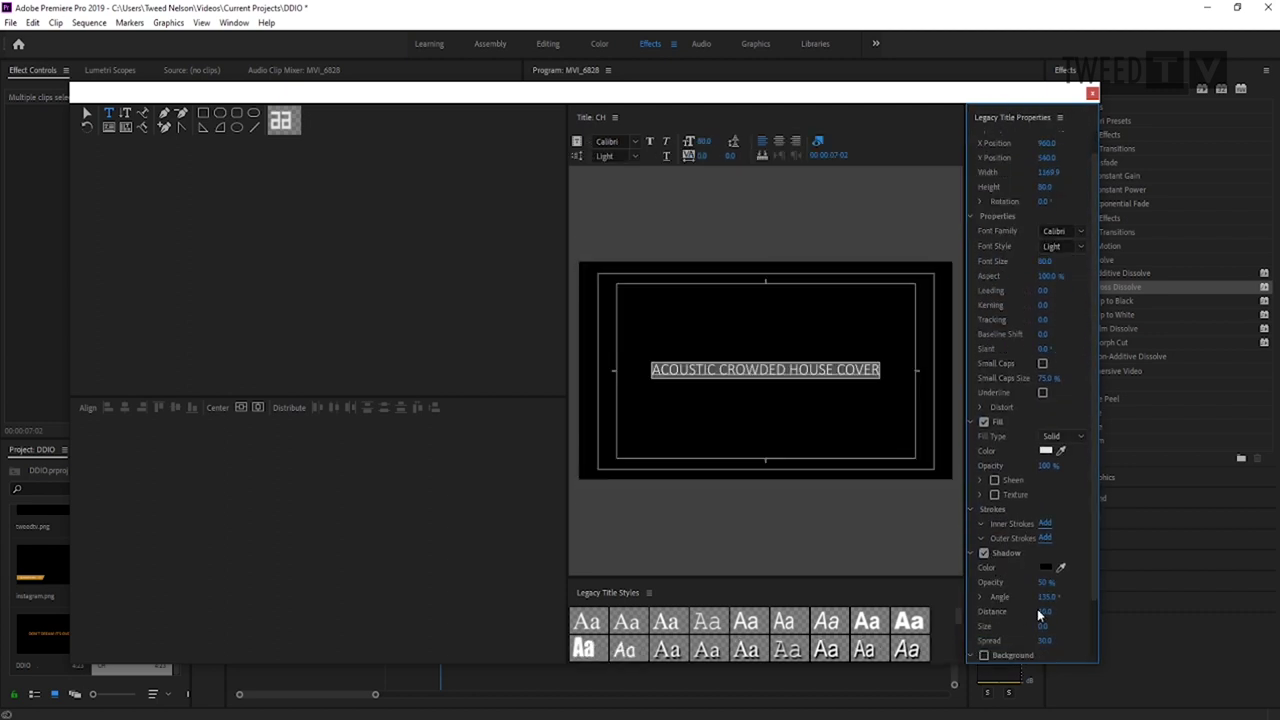
pyautogui.click(1040, 611)
pyautogui.write('0')
pyautogui.click(1041, 627)
pyautogui.write('30')
pyautogui.press('Return')
pyautogui.click(1092, 94)
# Place the CH title on V3 starting at 00:00:07:02 with a Cross Dissolve at both ends.
pyautogui.moveTo(134, 645); pyautogui.dragTo(494, 545)
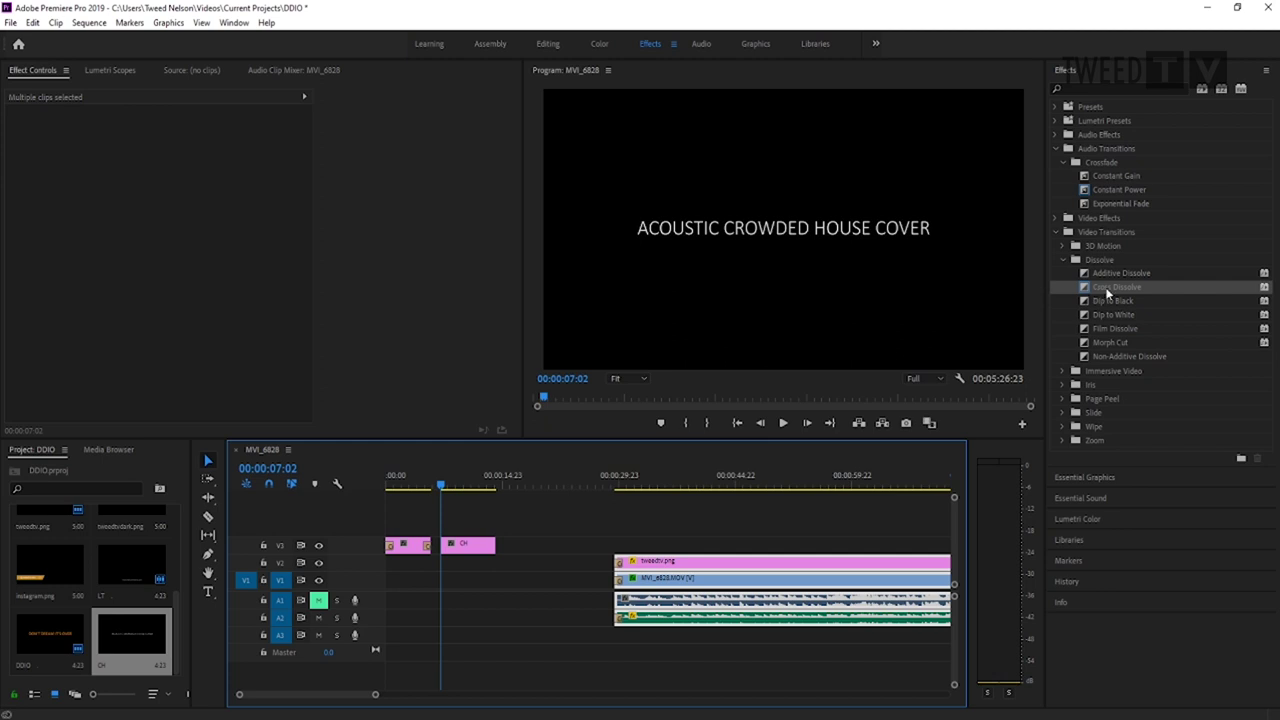
pyautogui.moveTo(1104, 289); pyautogui.dragTo(450, 552)
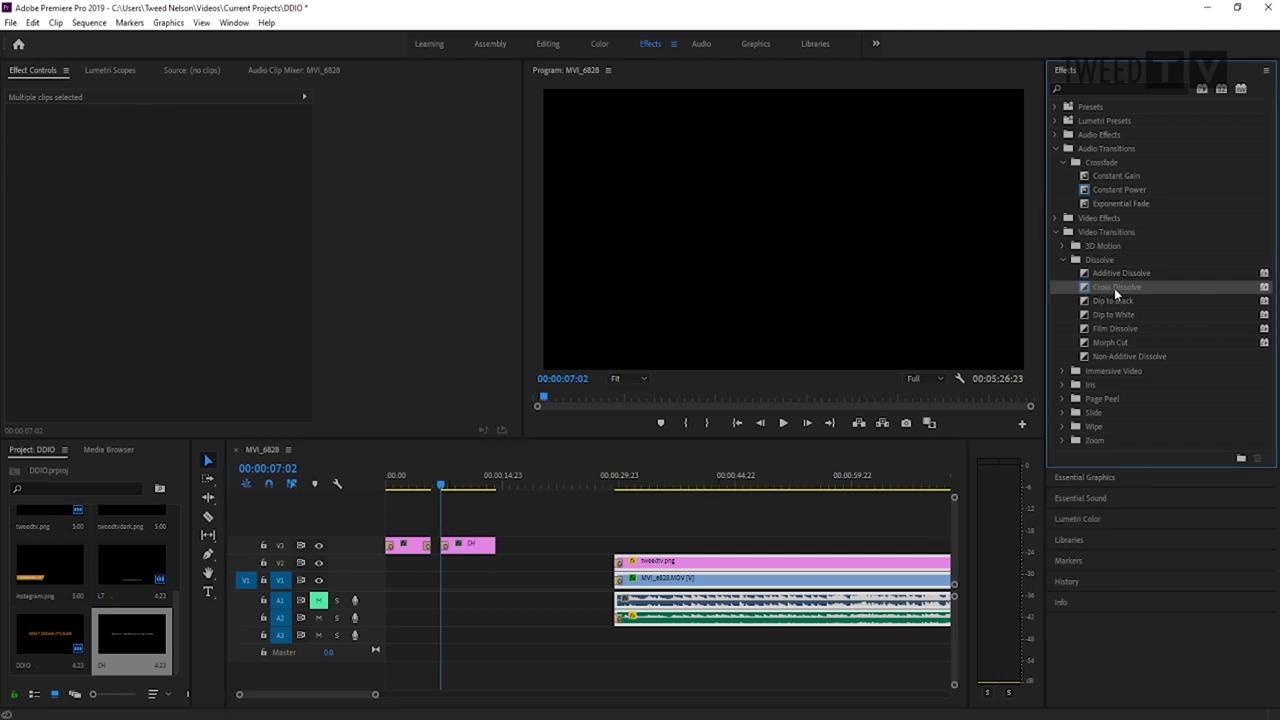
pyautogui.moveTo(558, 515); pyautogui.dragTo(491, 545)
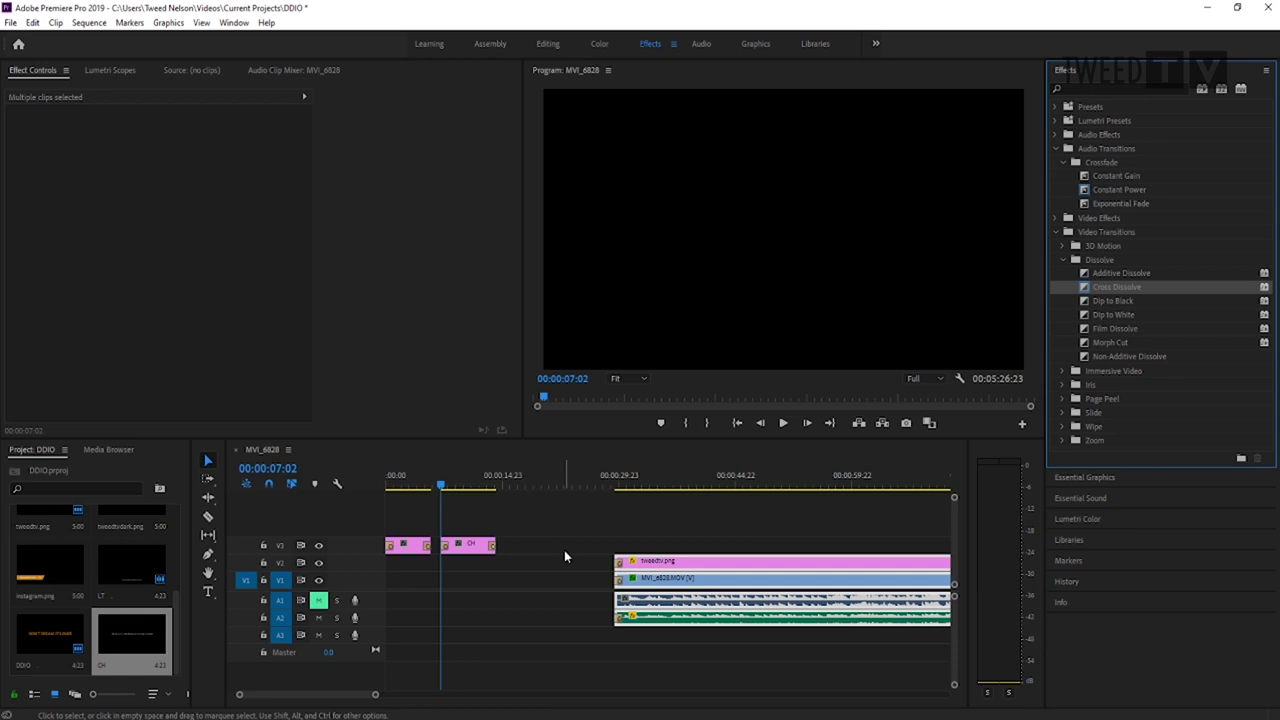
# Move the selected logo, video and audio clips earlier so they begin at about 10 seconds, beneath the CH title.
pyautogui.press('-')
pyautogui.press('-')
pyautogui.press('-')
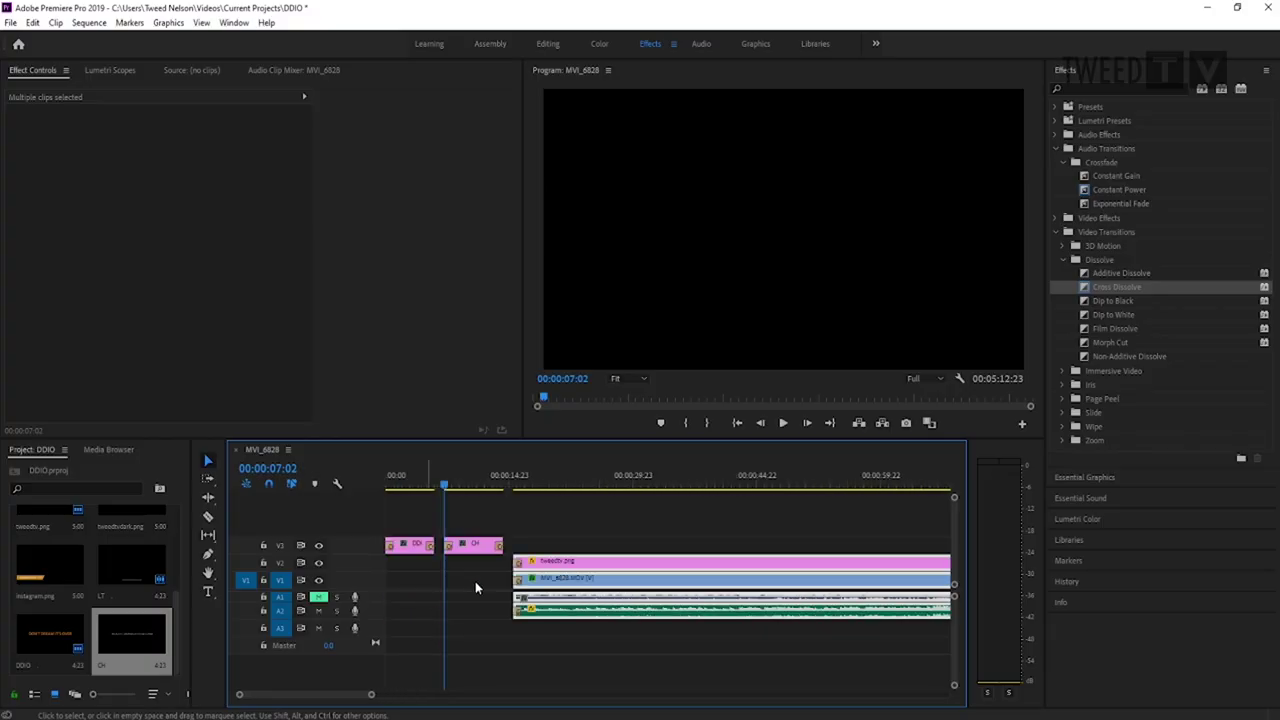
pyautogui.moveTo(572, 560); pyautogui.dragTo(543, 571)
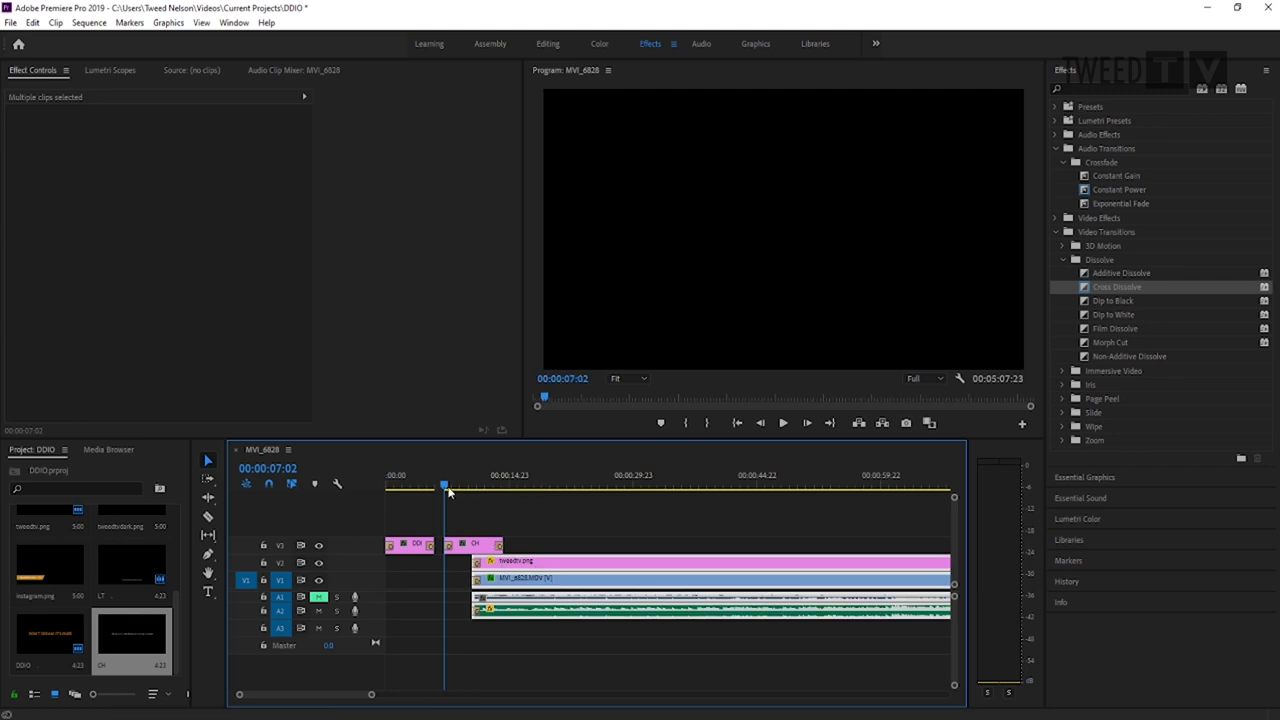
# Play the sequence from the start to check the timing of both opening titles and the fade into the video.
pyautogui.click(407, 484)
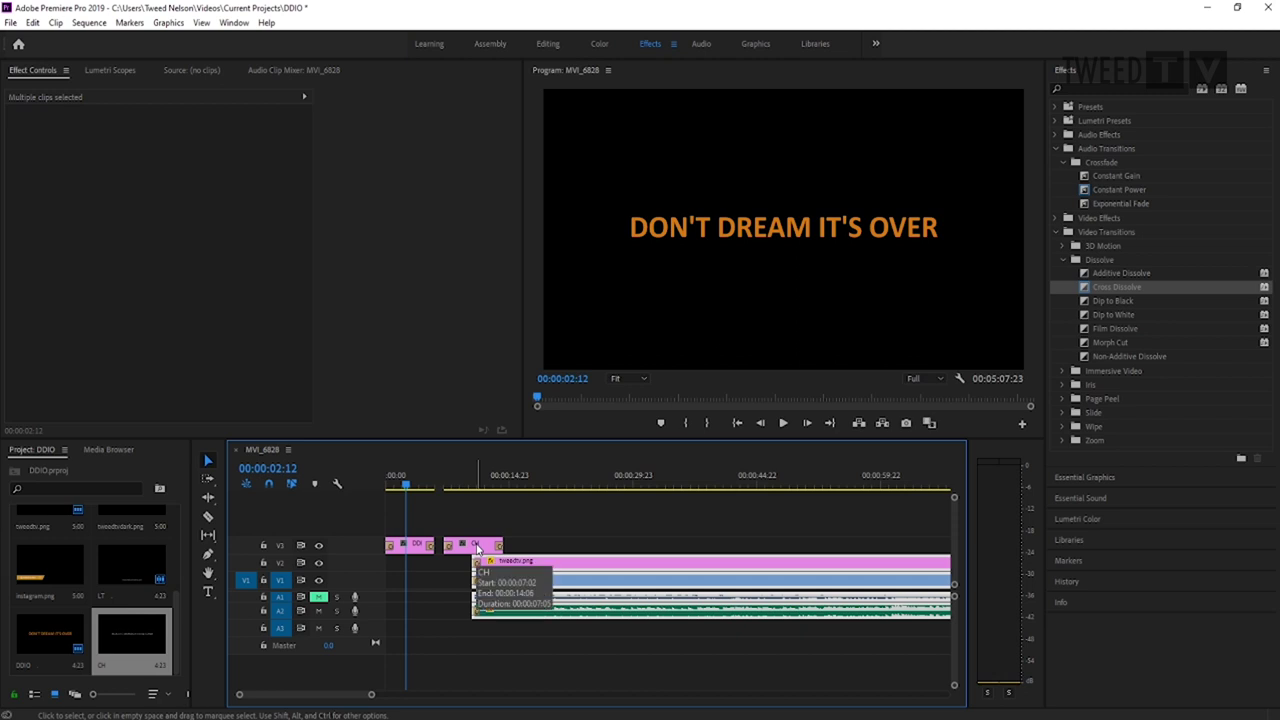
pyautogui.click(456, 484)
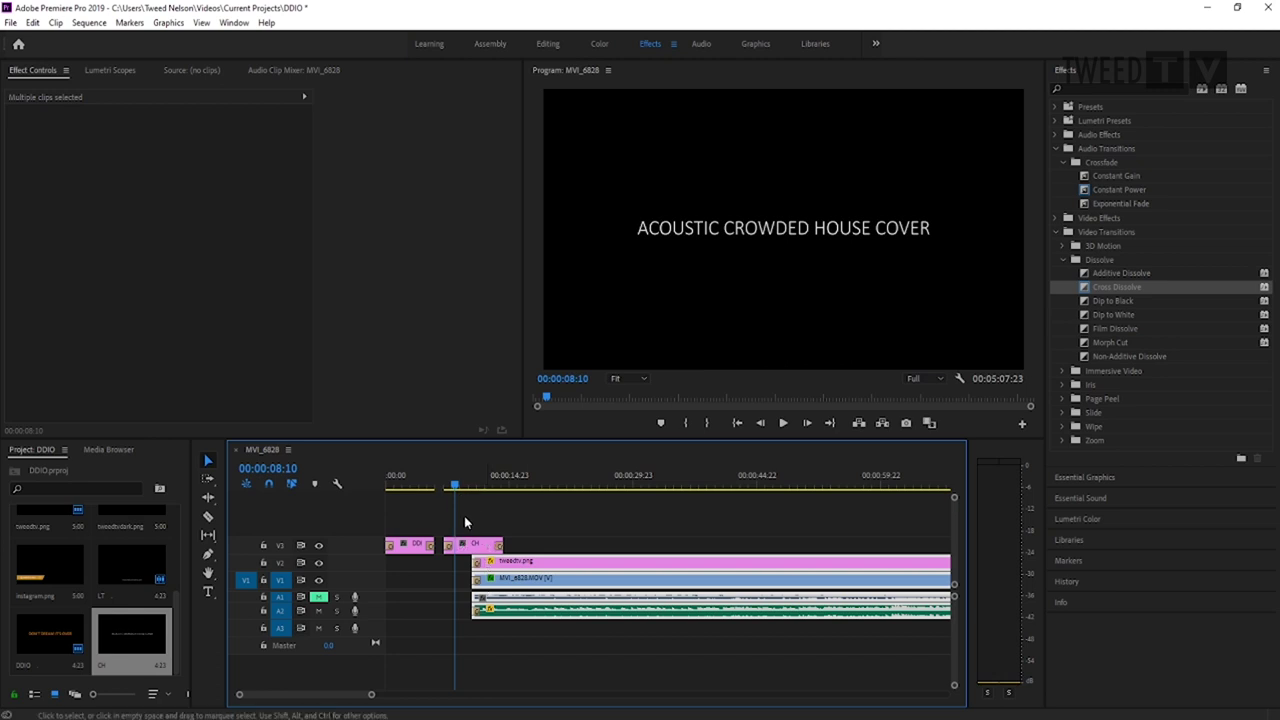
pyautogui.click(394, 485)
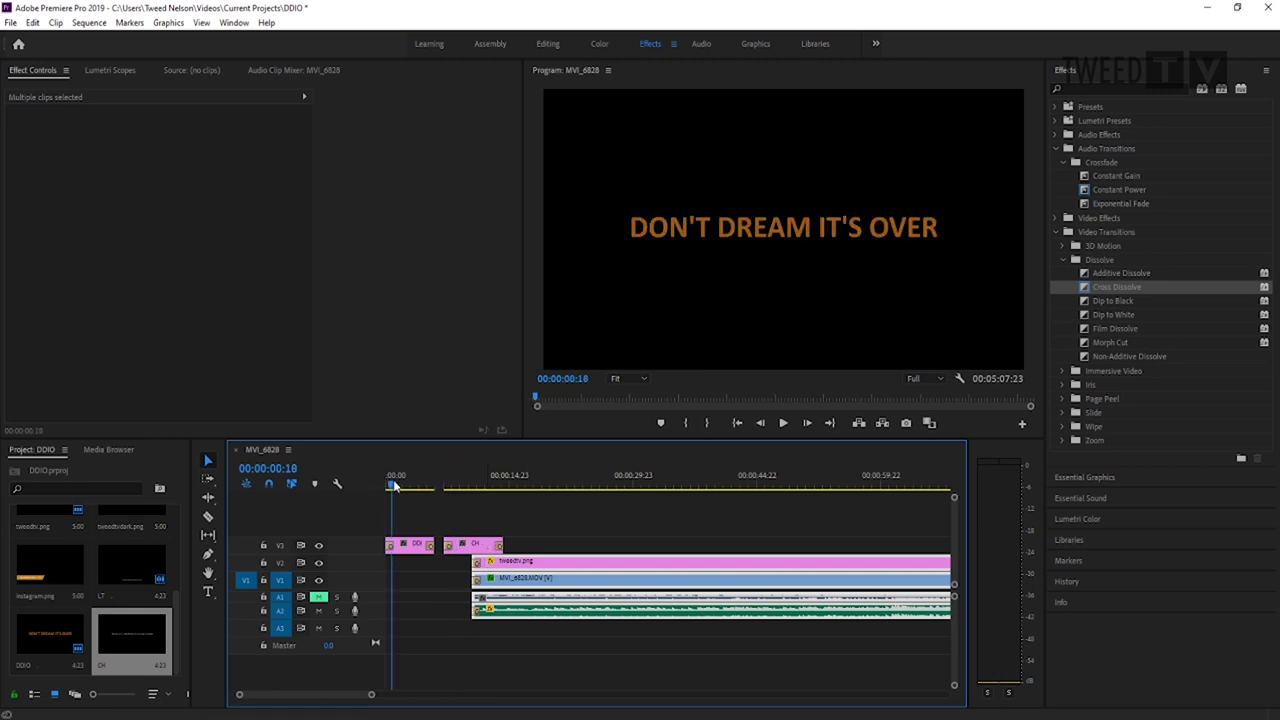
pyautogui.moveTo(394, 485); pyautogui.dragTo(364, 482)
pyautogui.press('space')
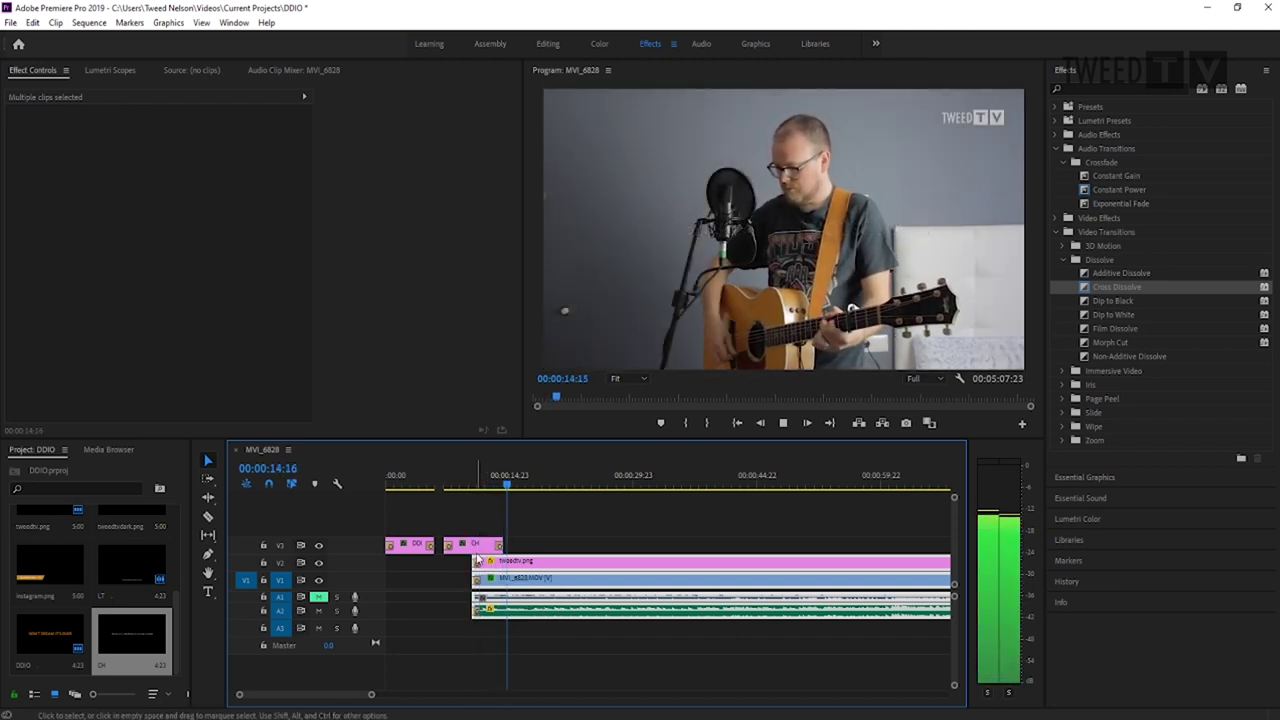
pyautogui.press('space')
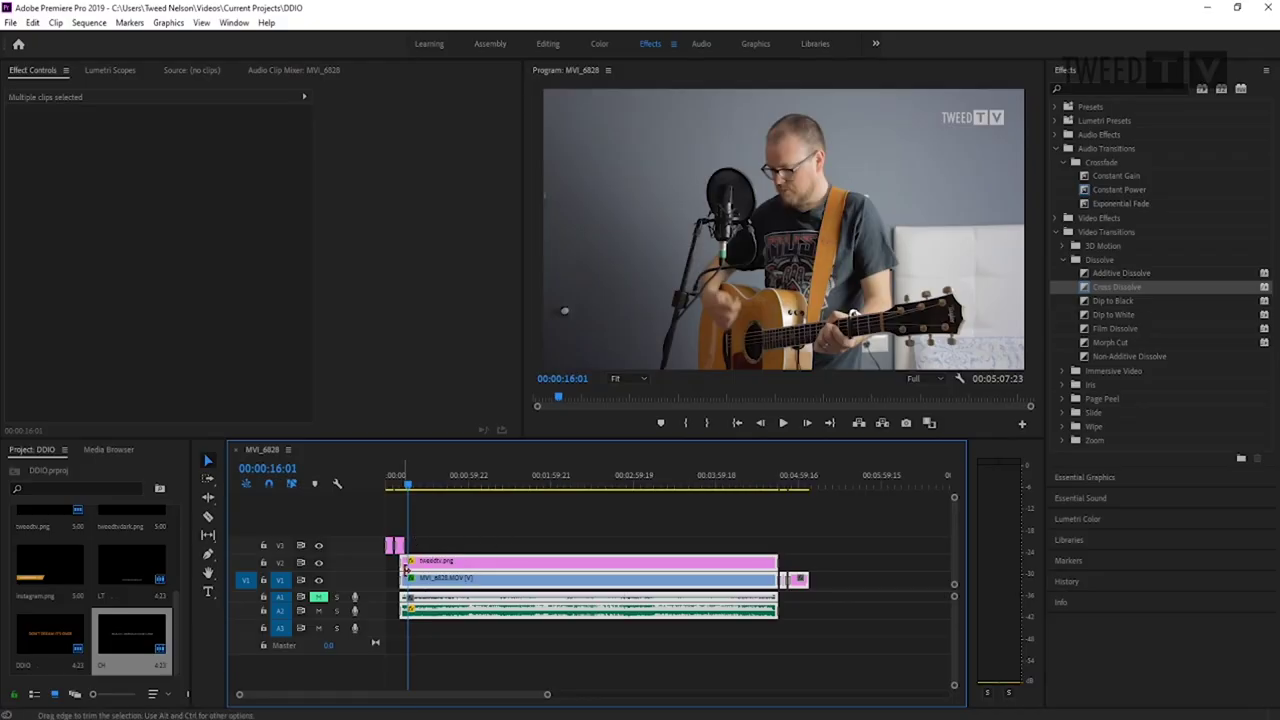
# Return the playhead to the start of the sequence and deselect all clips.
pyautogui.moveTo(409, 488); pyautogui.dragTo(378, 490)
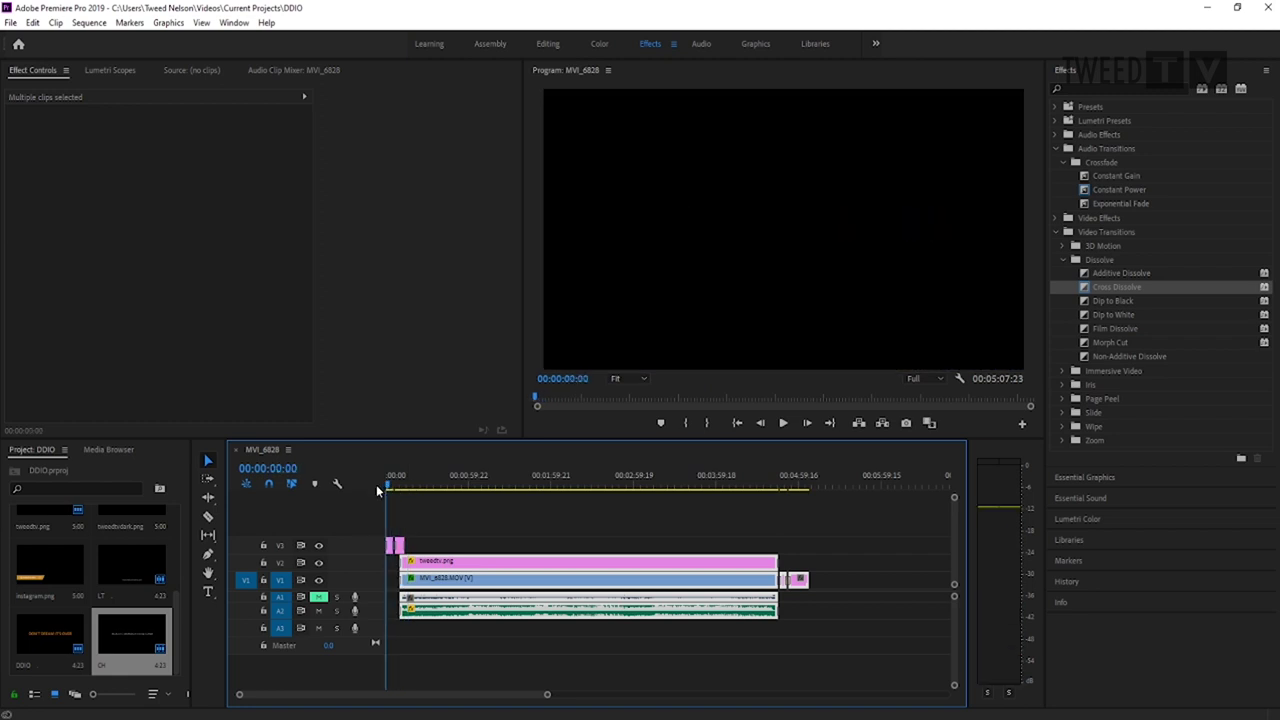
pyautogui.click(393, 563)
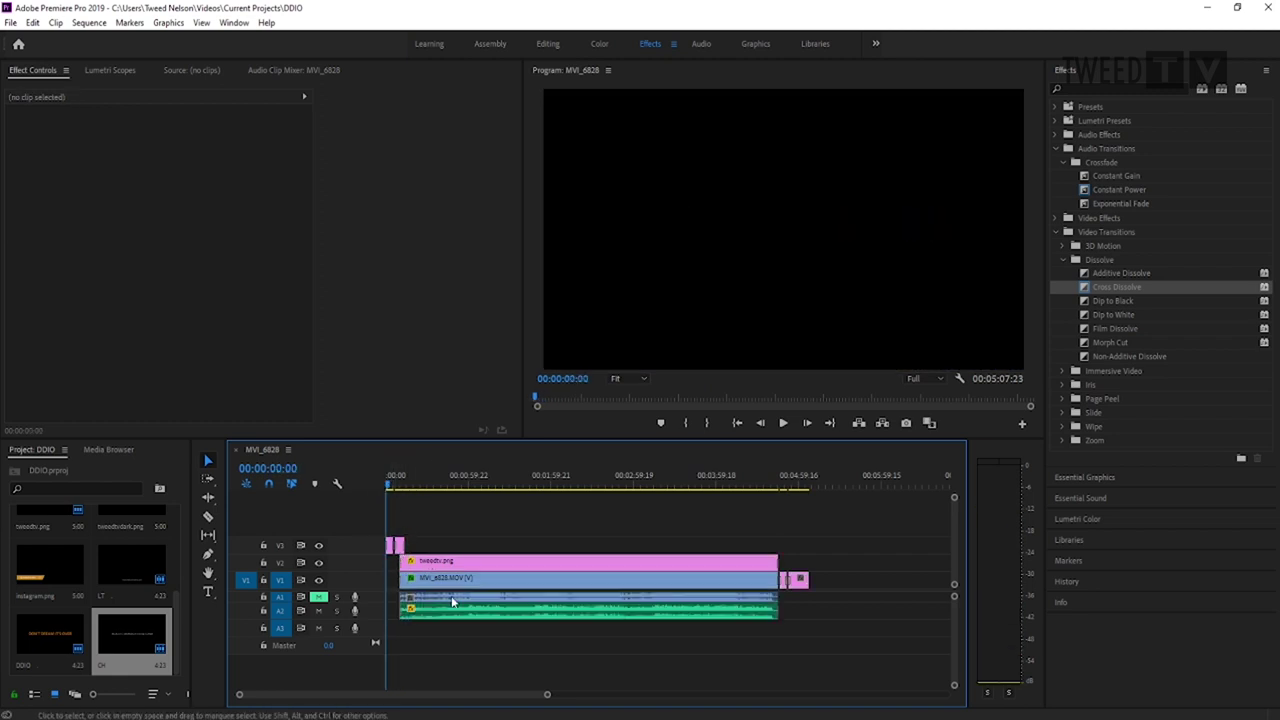
pyautogui.click(428, 563)
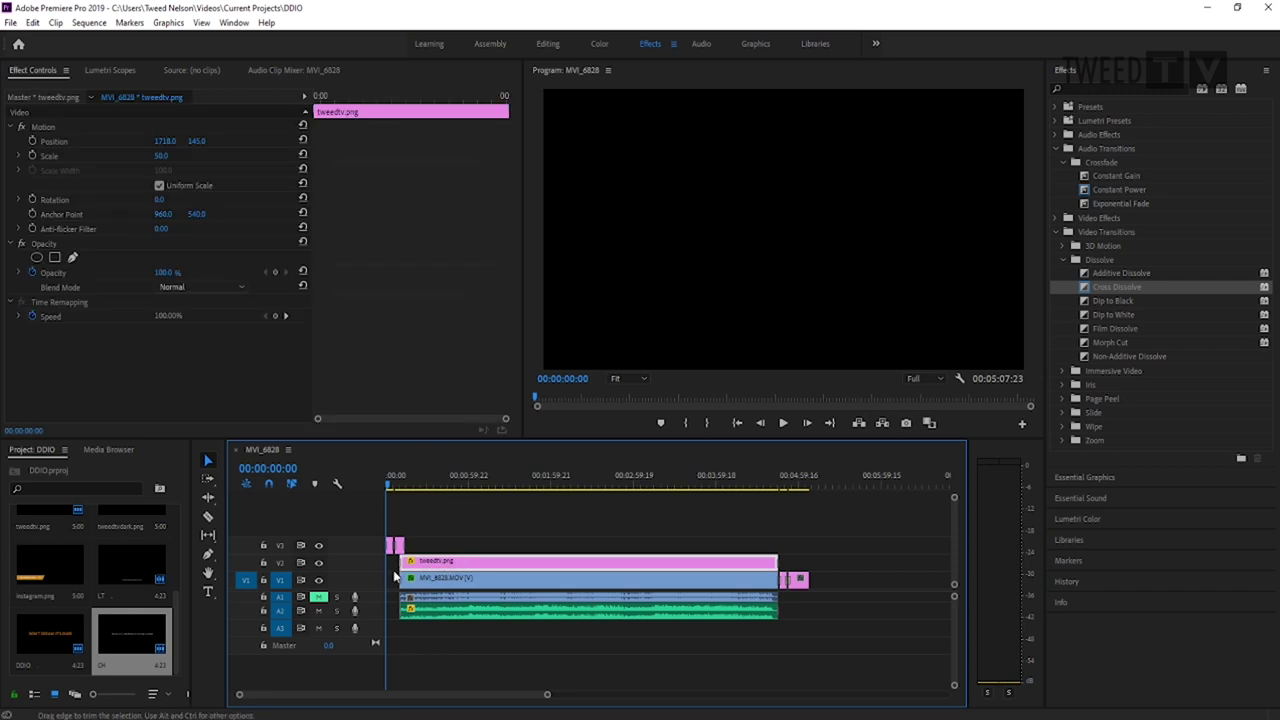
pyautogui.click(390, 567)
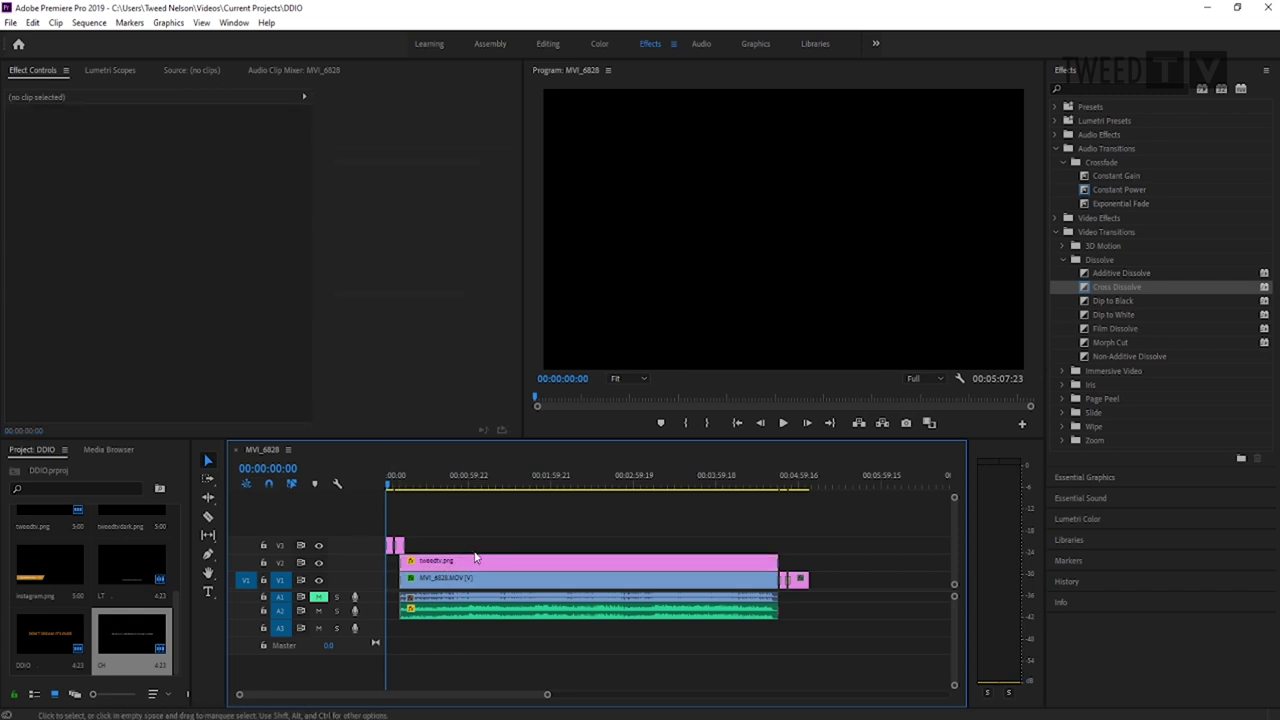
# Open the media export settings for the sequence and name the output file "DDIO Test" in the Current Projects folder.
pyautogui.click(12, 24)
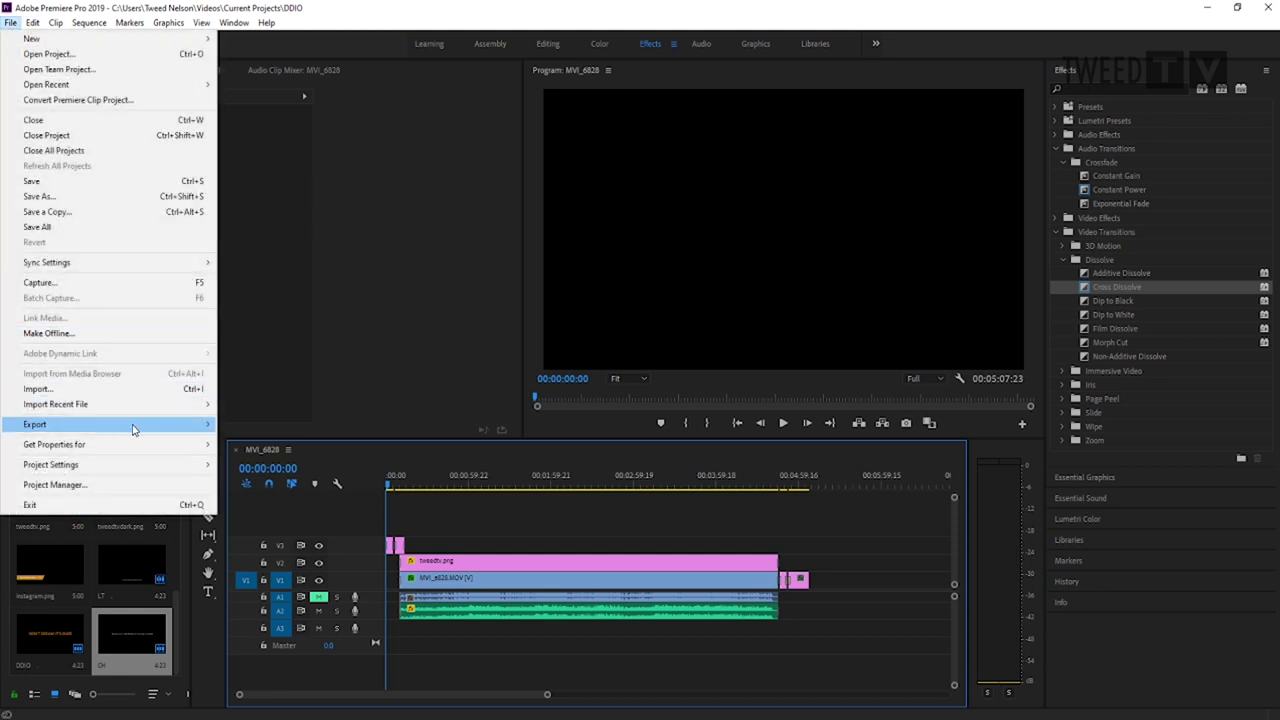
pyautogui.moveTo(206, 428)
pyautogui.click(258, 425)
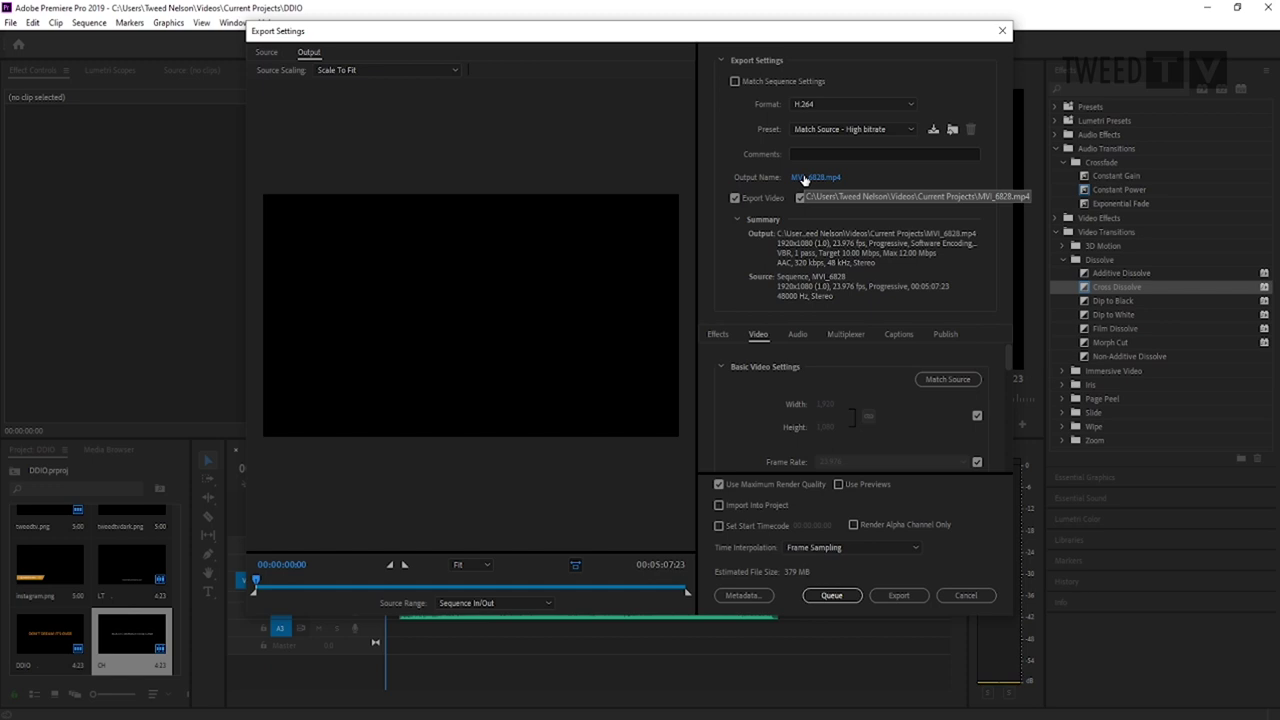
pyautogui.click(804, 179)
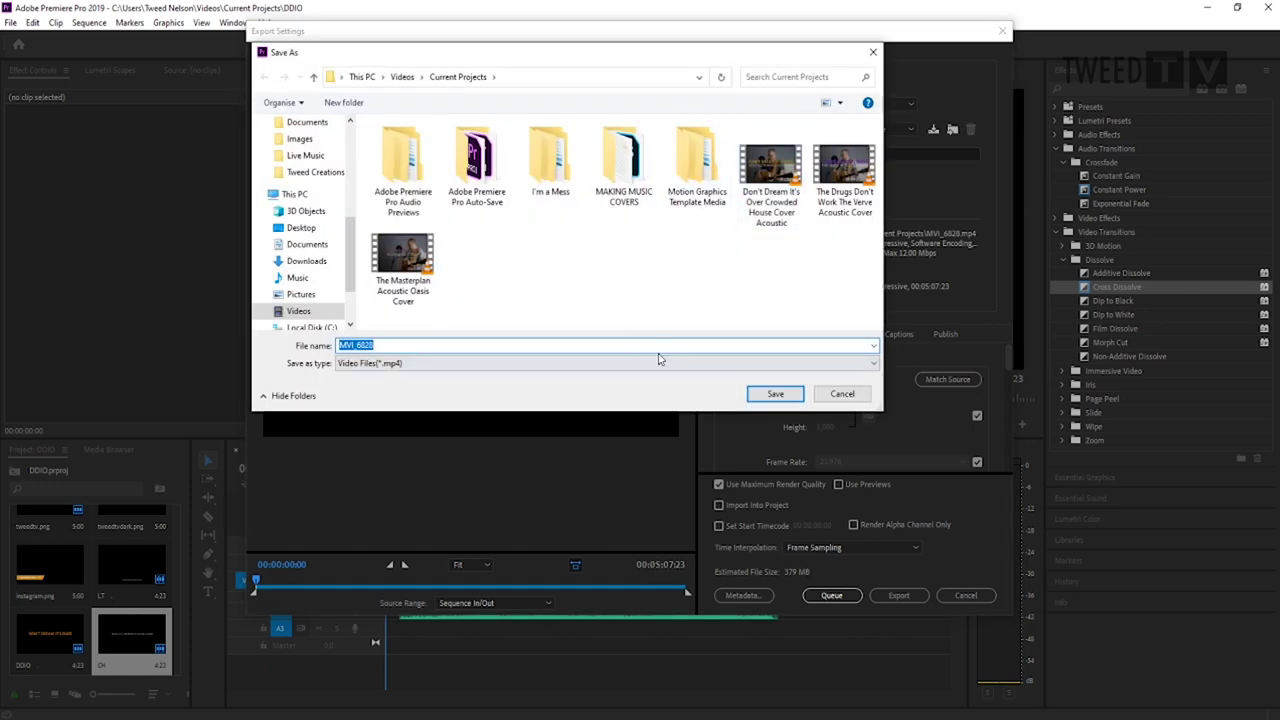
pyautogui.write('DDIO Test')
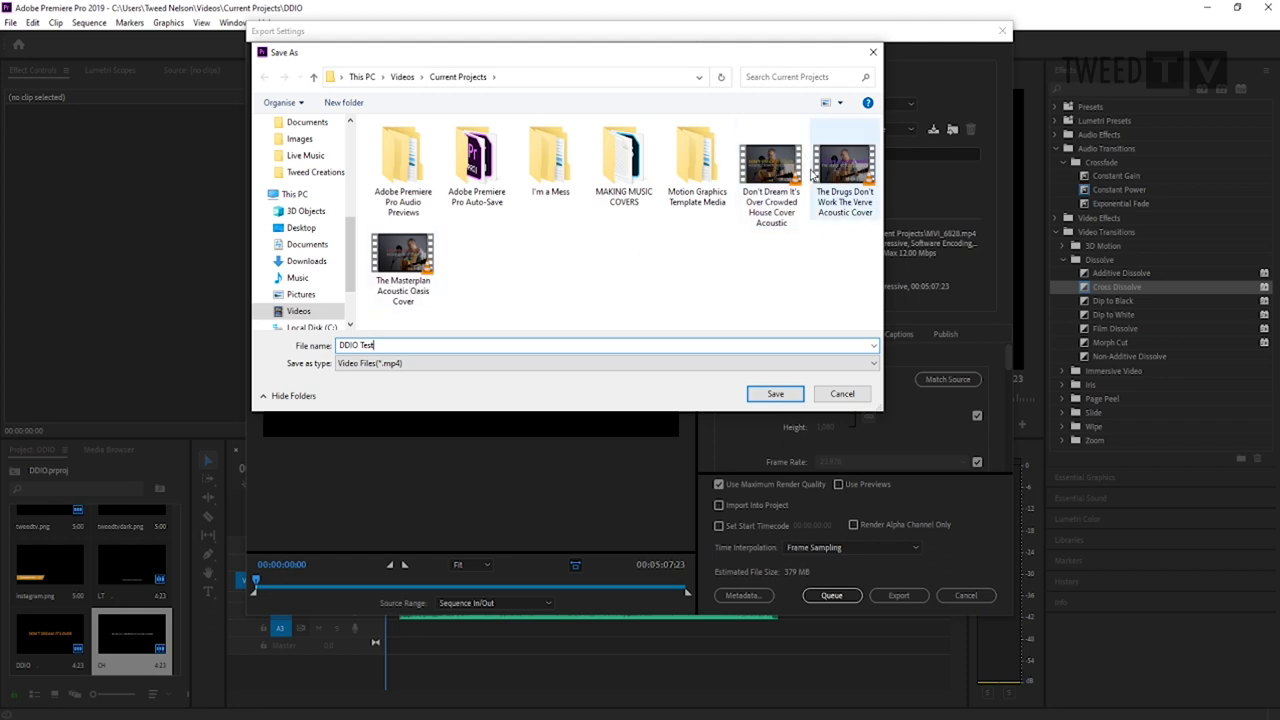
pyautogui.click(775, 394)
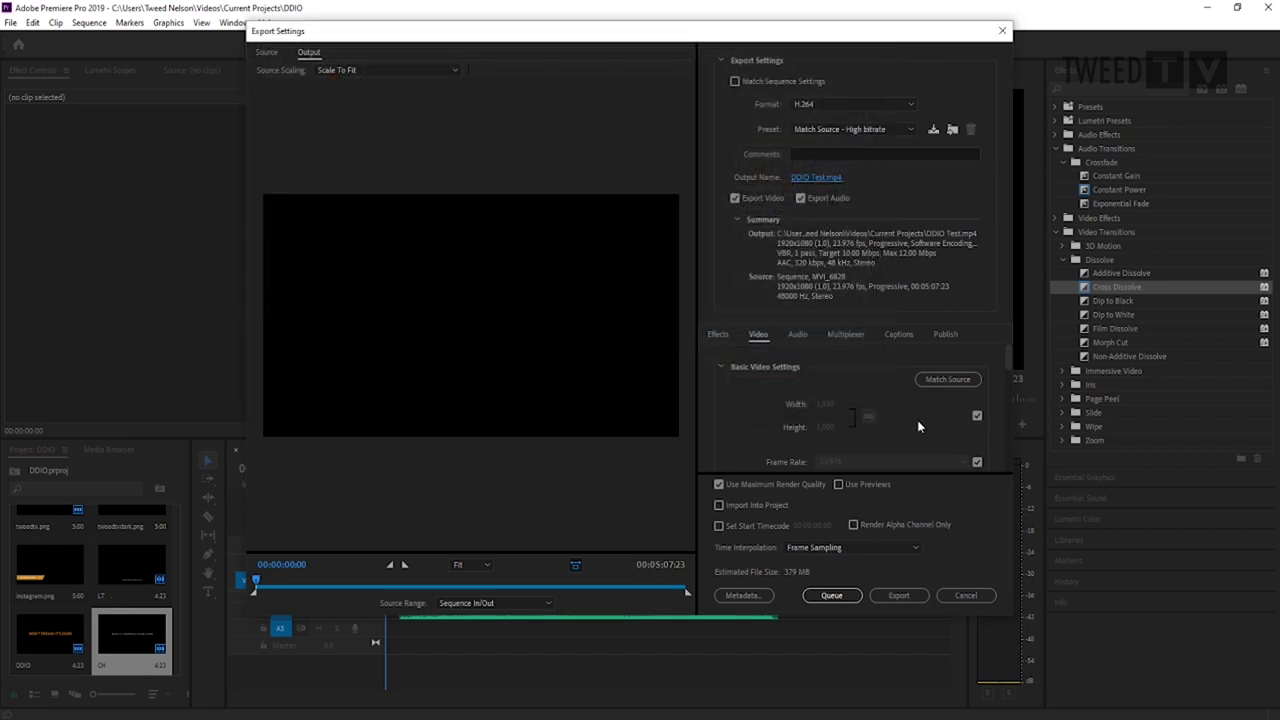
# Set the target bitrate to 15 Mbps and the maximum bitrate to 20 Mbps, and export the video.
pyautogui.scroll(-5, 911, 423)
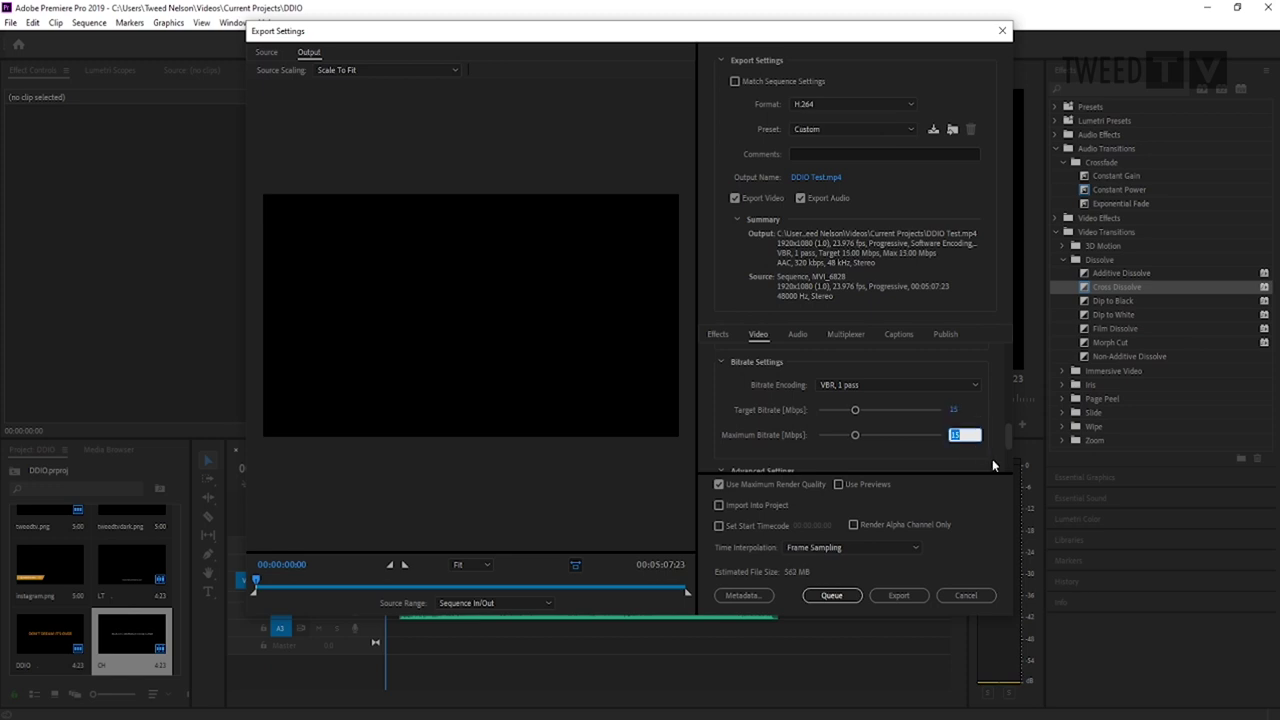
pyautogui.write('20')
pyautogui.click(982, 418)
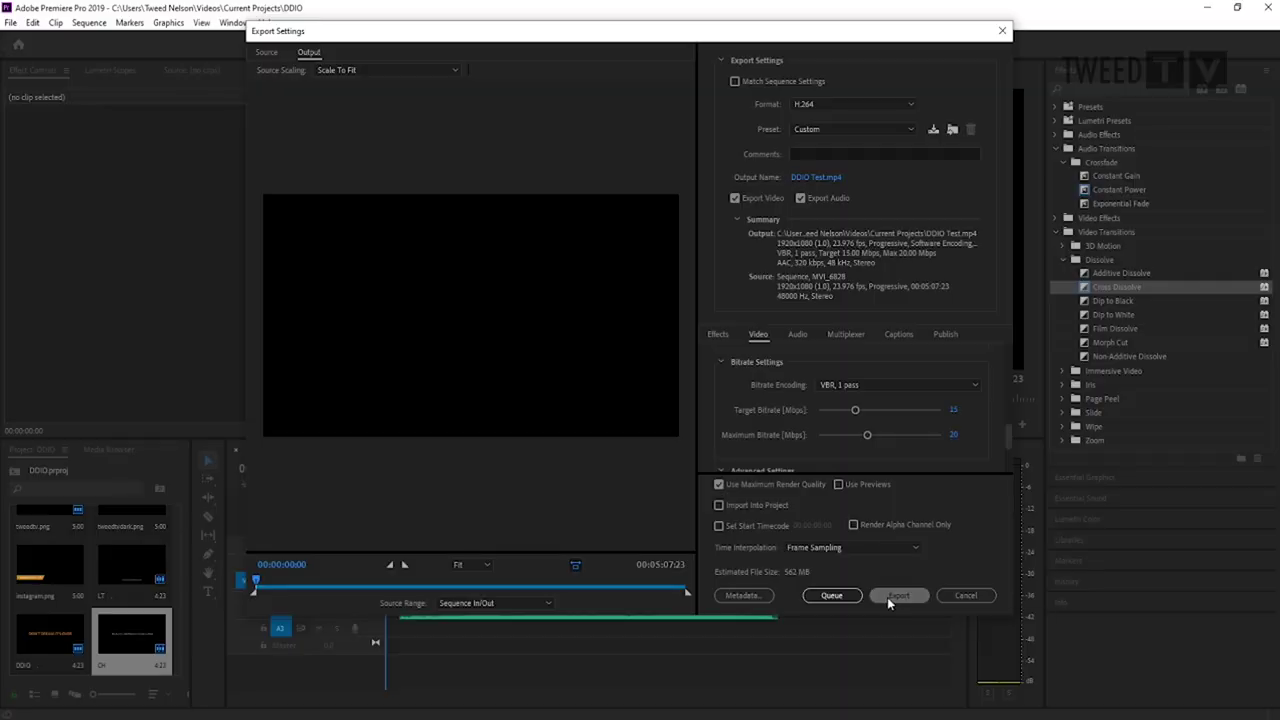
pyautogui.click(888, 596)
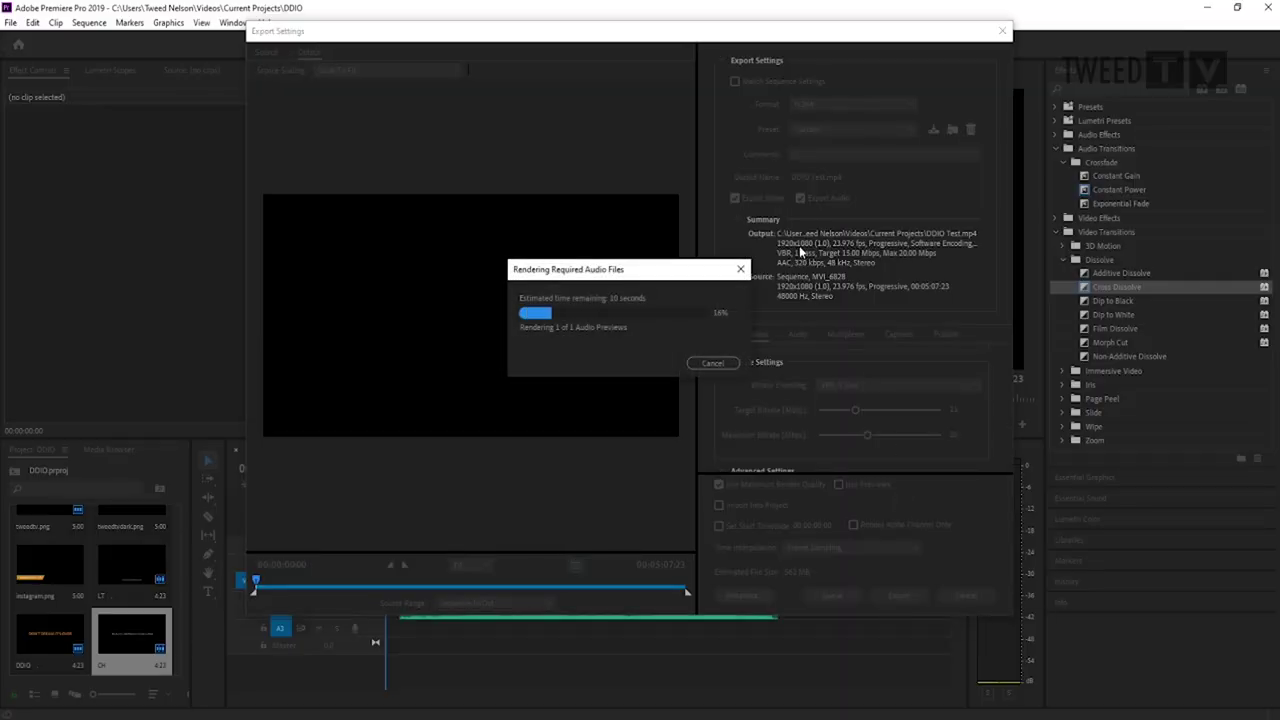